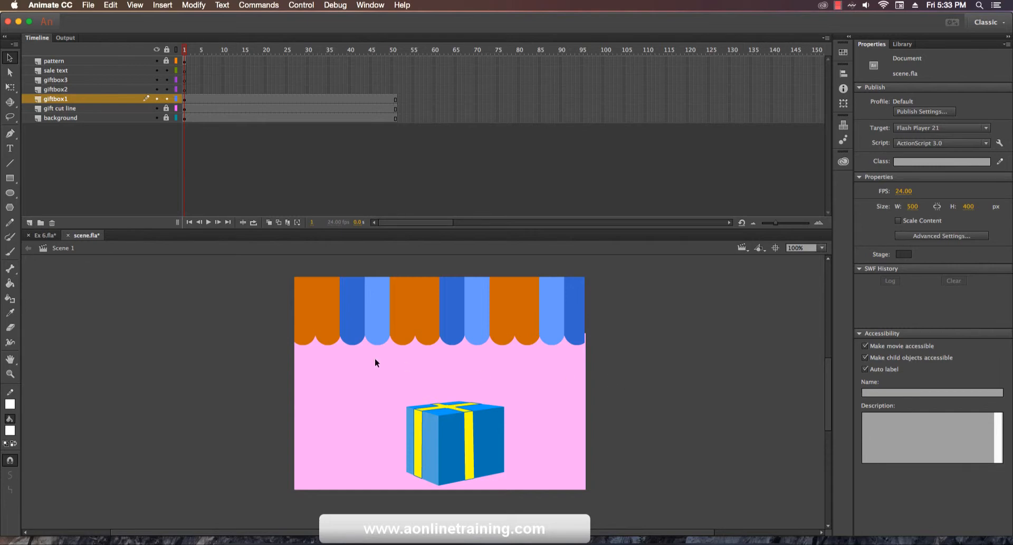
{"action": "left_click_drag", "start_coordinate": [384, 398], "coordinate": [562, 514]}
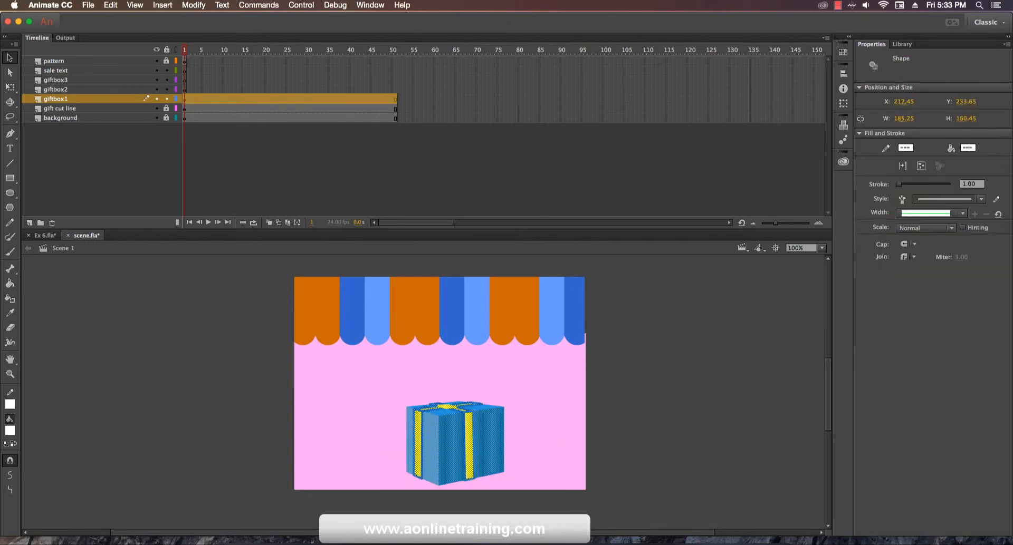
{"action": "left_click", "coordinate": [563, 519]}
{"action": "left_click_drag", "start_coordinate": [369, 384], "coordinate": [549, 513]}
{"action": "left_click", "coordinate": [652, 460]}
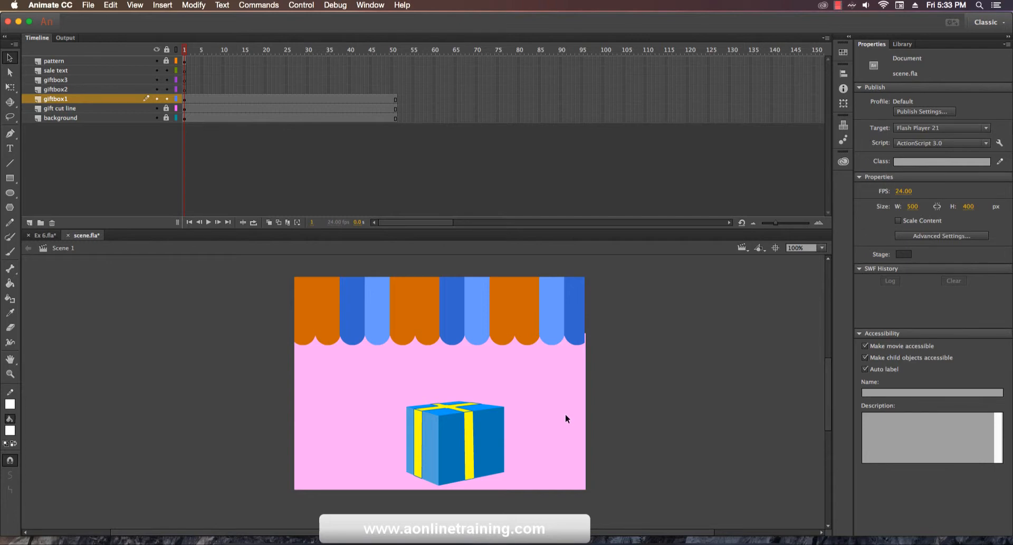
{"action": "left_click_drag", "start_coordinate": [603, 380], "coordinate": [335, 508]}
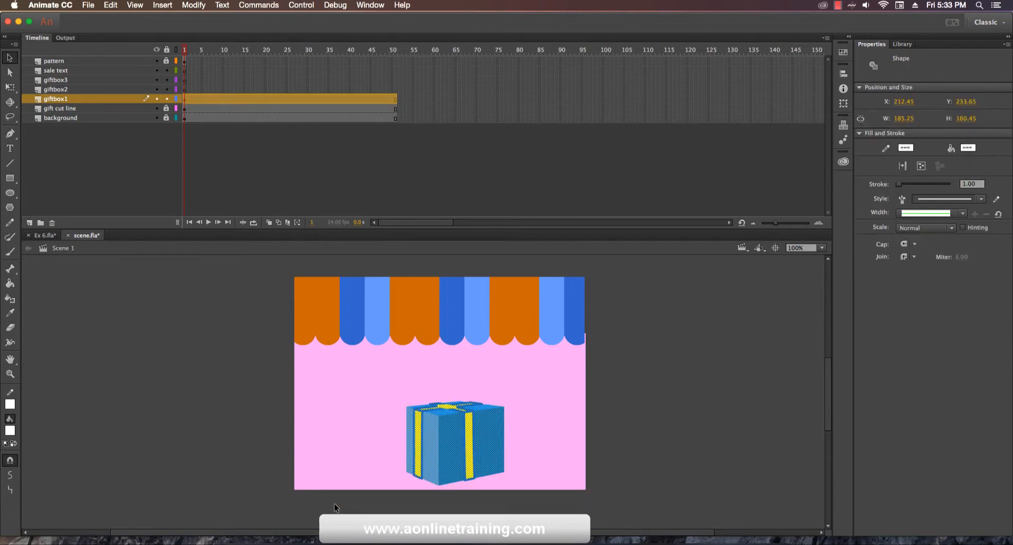
{"action": "left_click", "coordinate": [569, 419]}
{"action": "left_click_drag", "start_coordinate": [606, 391], "coordinate": [341, 501]}
{"action": "left_click", "coordinate": [194, 5]}
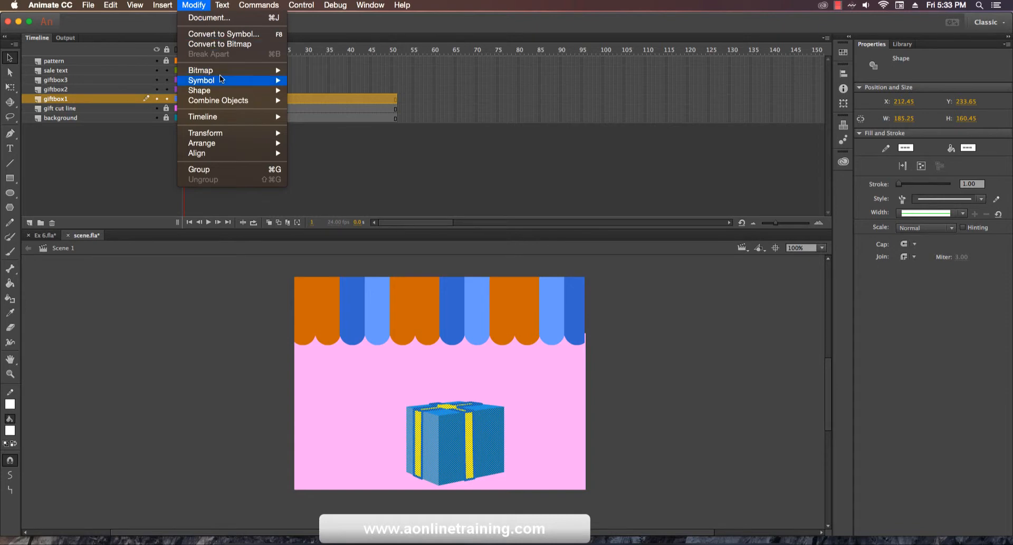
{"action": "mouse_move", "coordinate": [221, 80]}
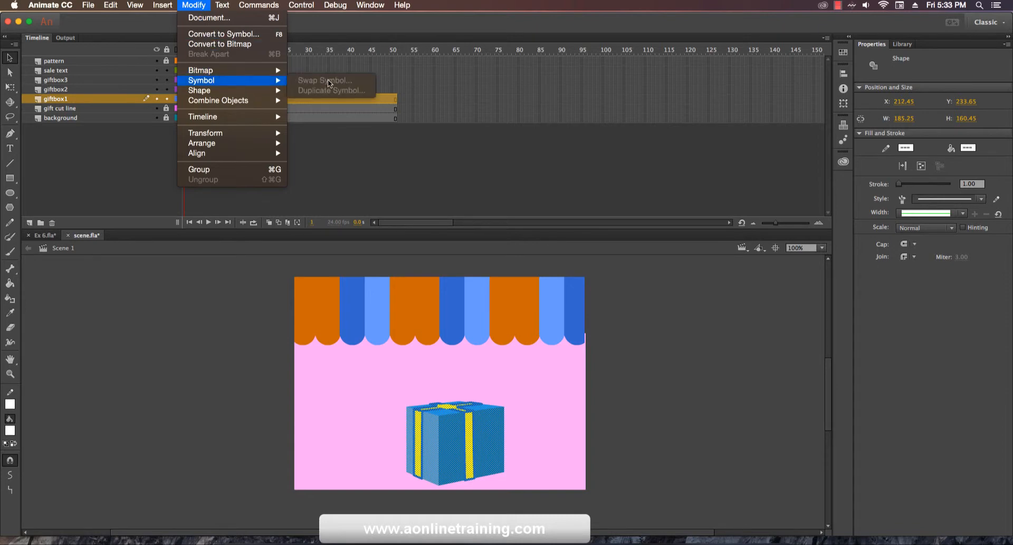
{"action": "left_click", "coordinate": [685, 347]}
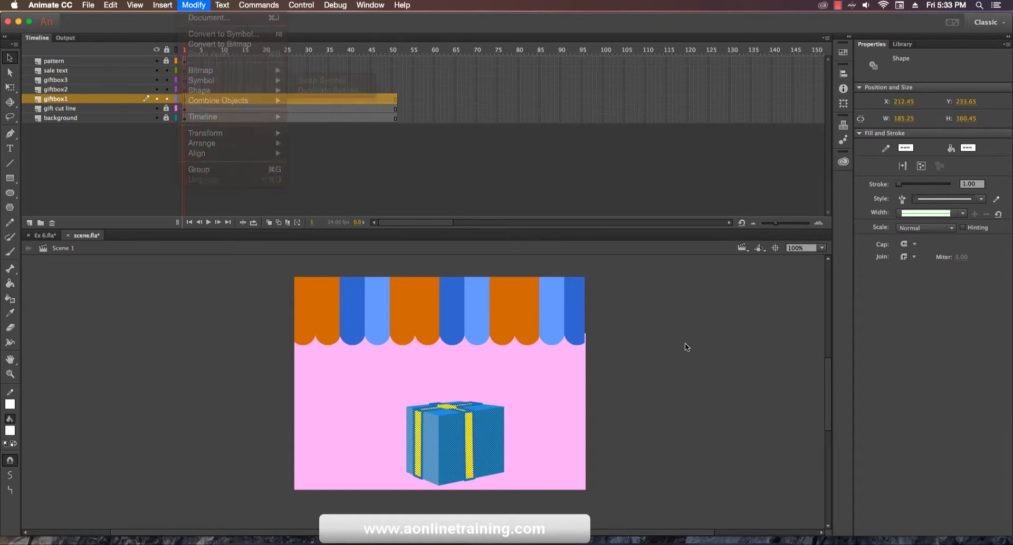
Step: Convert all of the gift box artwork on the giftbox1 layer to a Graphic symbol
{"action": "left_click_drag", "start_coordinate": [666, 362], "coordinate": [383, 513]}
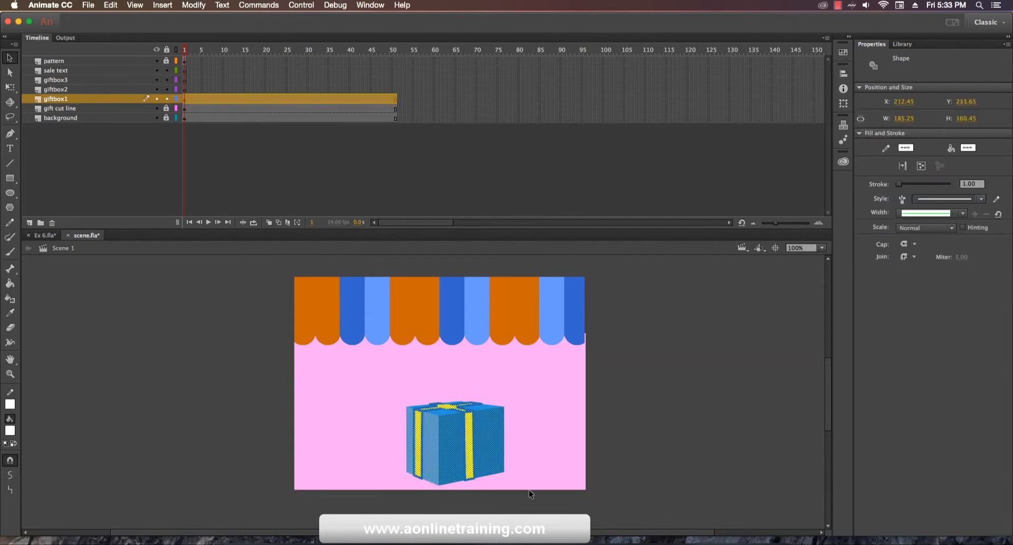
{"action": "key", "text": "F8"}
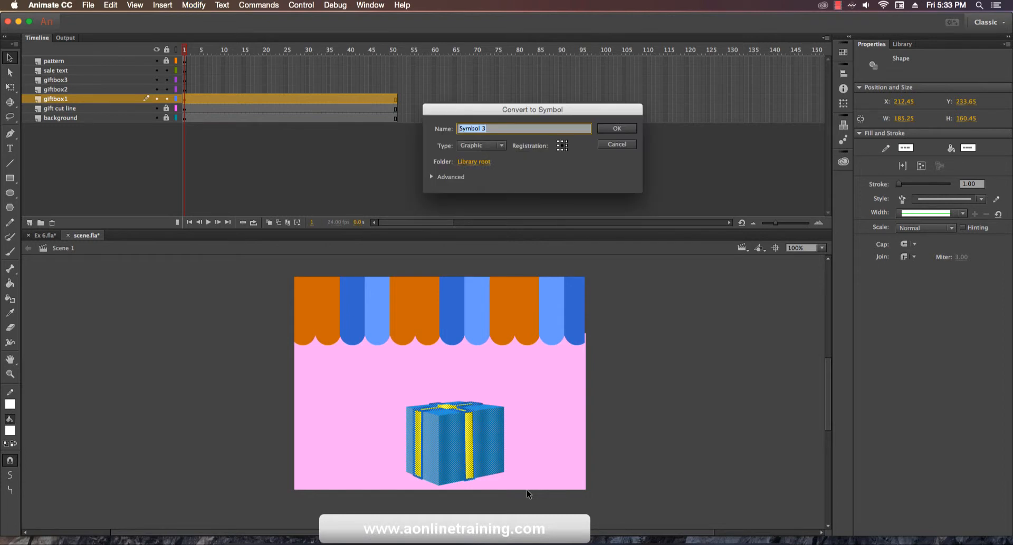
{"action": "left_click", "coordinate": [558, 114]}
{"action": "left_click_drag", "start_coordinate": [549, 115], "coordinate": [516, 124]}
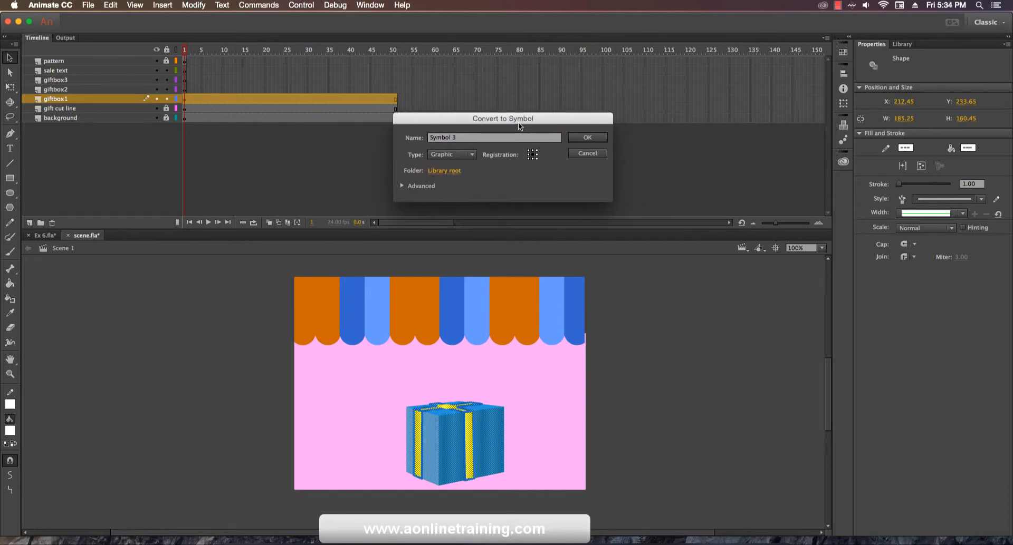
{"action": "left_click", "coordinate": [449, 155]}
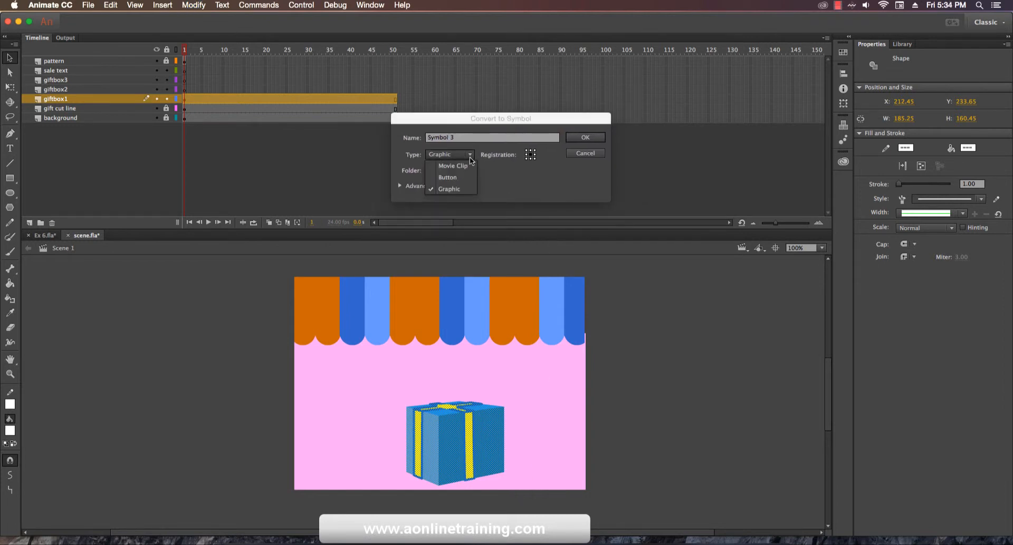
{"action": "left_click", "coordinate": [450, 191]}
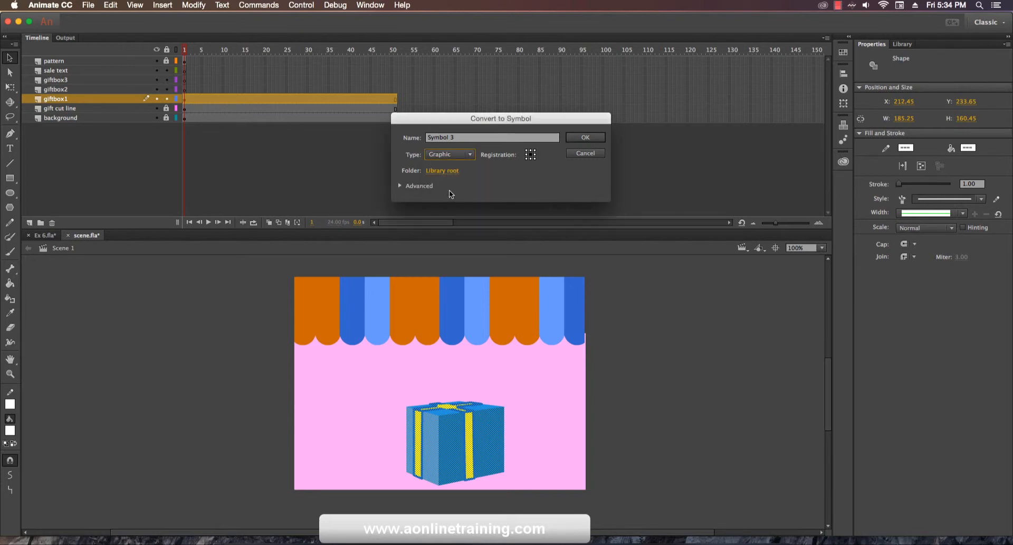
{"action": "left_click", "coordinate": [597, 137]}
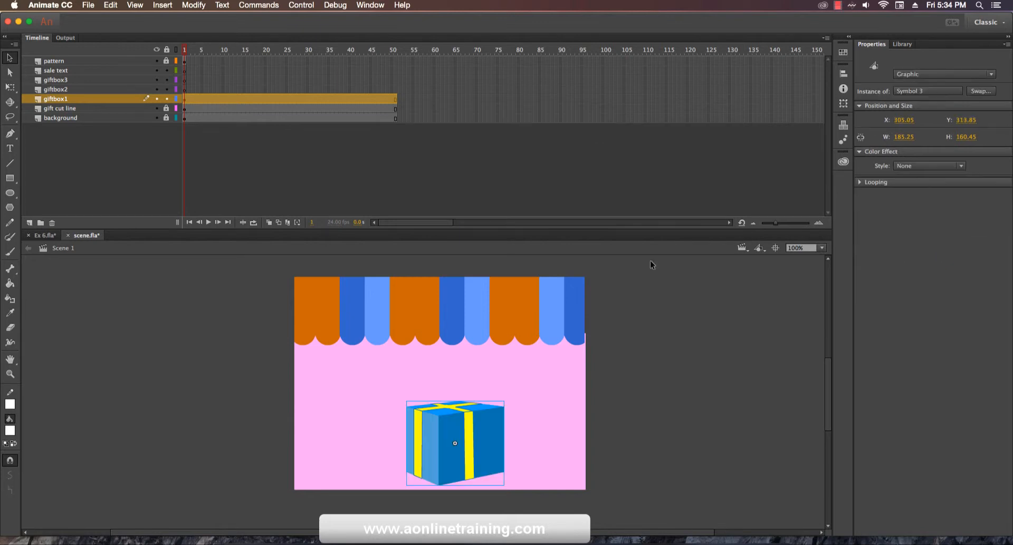
Step: Copy the gift box symbol, lock giftbox1, and paste the copy in place on the giftbox2 layer
{"action": "left_click", "coordinate": [672, 406]}
{"action": "left_click", "coordinate": [477, 454]}
{"action": "right_click", "coordinate": [455, 449]}
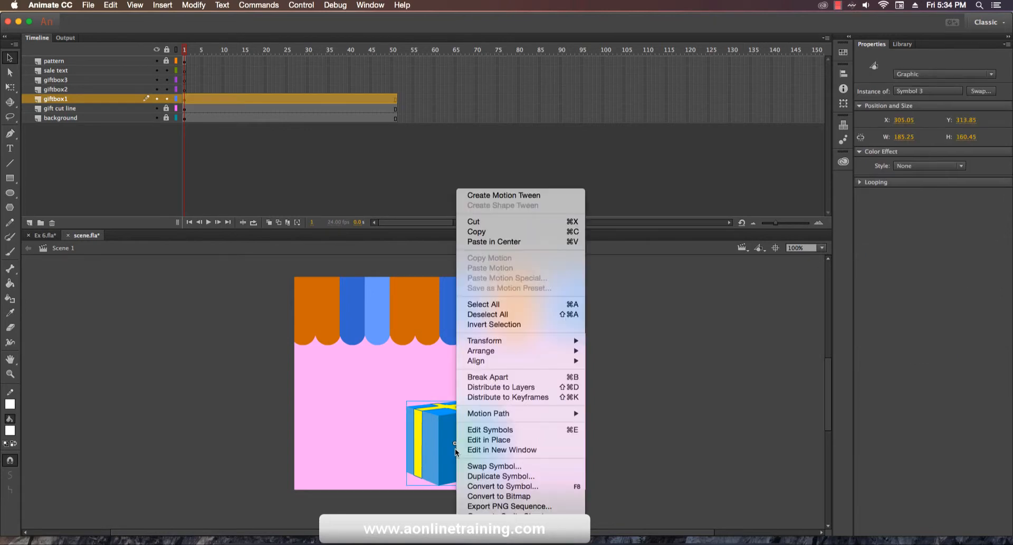
{"action": "left_click", "coordinate": [483, 232]}
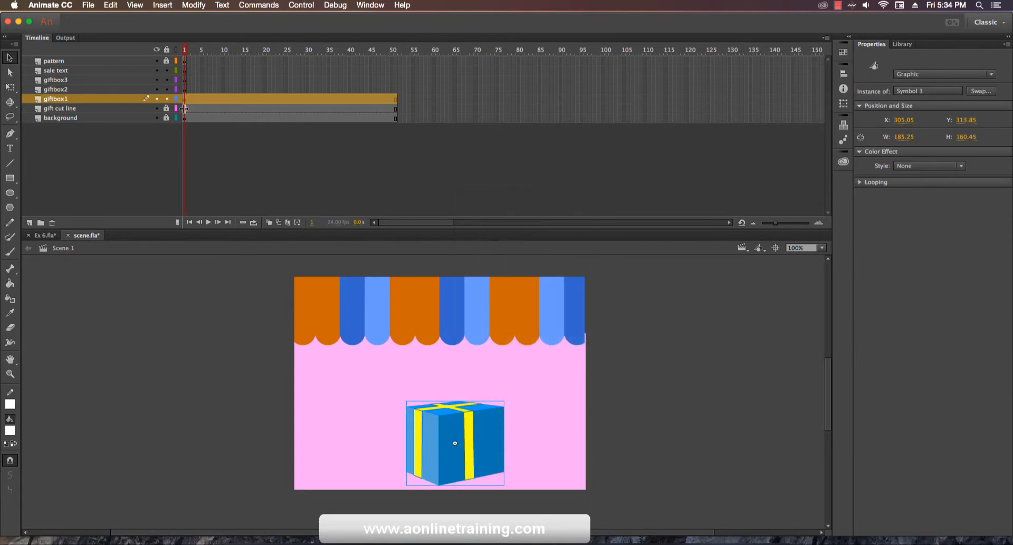
{"action": "left_click", "coordinate": [139, 89]}
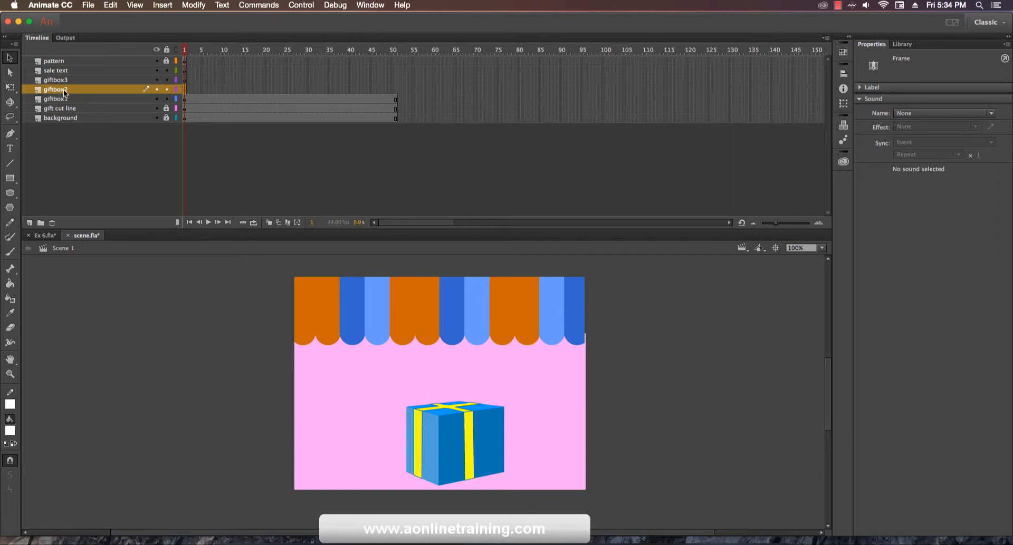
{"action": "left_click", "coordinate": [166, 98]}
{"action": "left_click", "coordinate": [111, 5]}
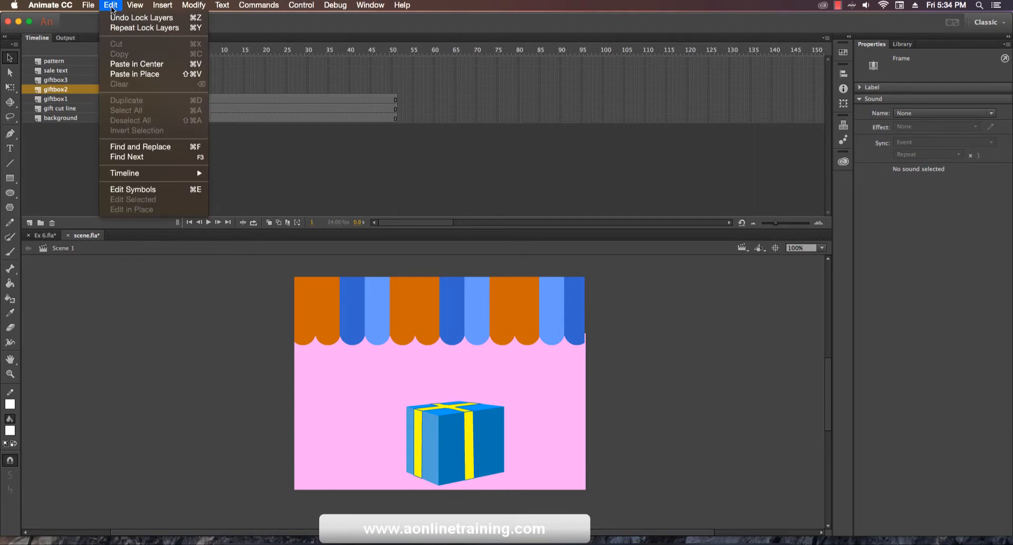
{"action": "left_click", "coordinate": [143, 77]}
Step: Scale the giftbox2 copy to about 140 × 121 px with Free Transform and stack it on the large box at about Y 200
{"action": "left_click_drag", "start_coordinate": [455, 444], "coordinate": [455, 376]}
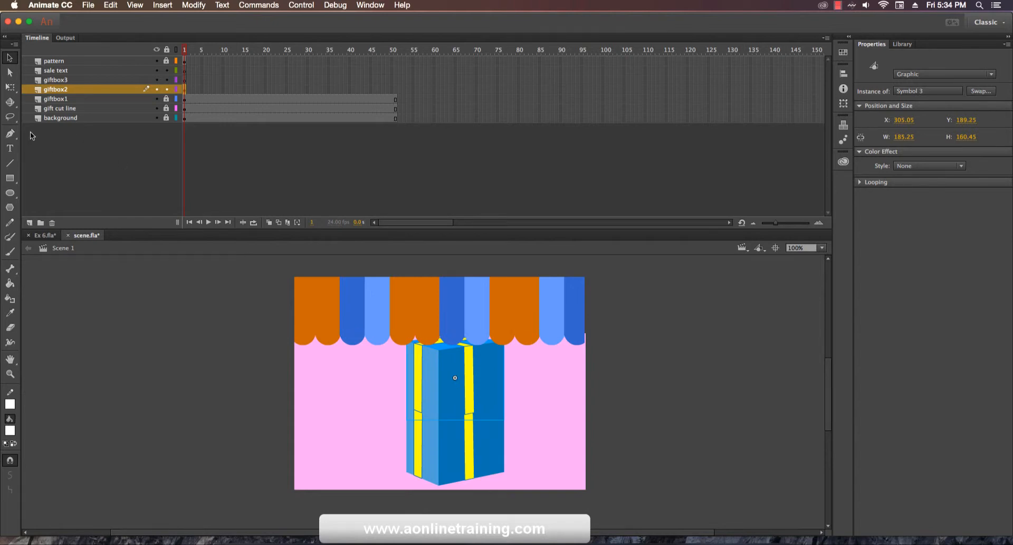
{"action": "left_click", "coordinate": [11, 90]}
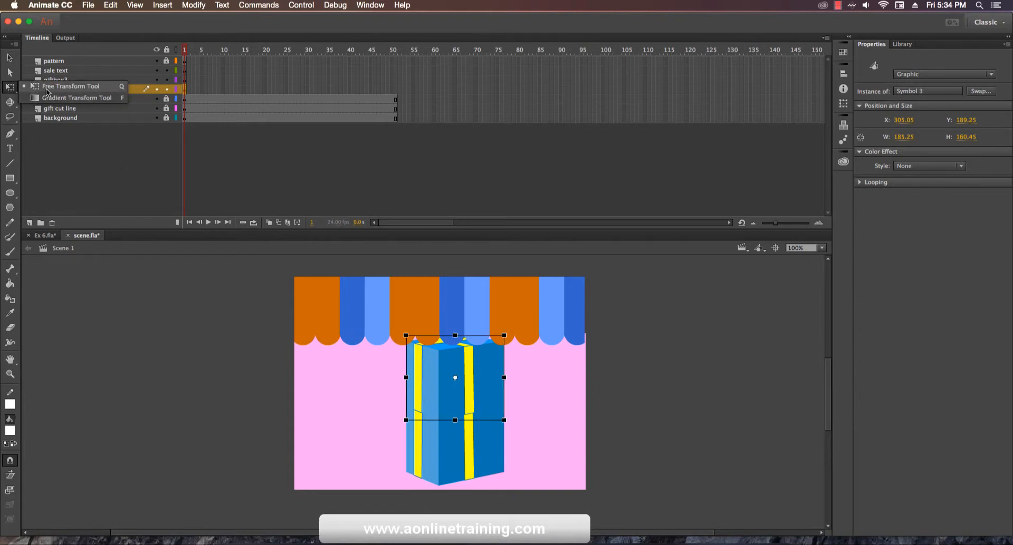
{"action": "left_click", "coordinate": [46, 88]}
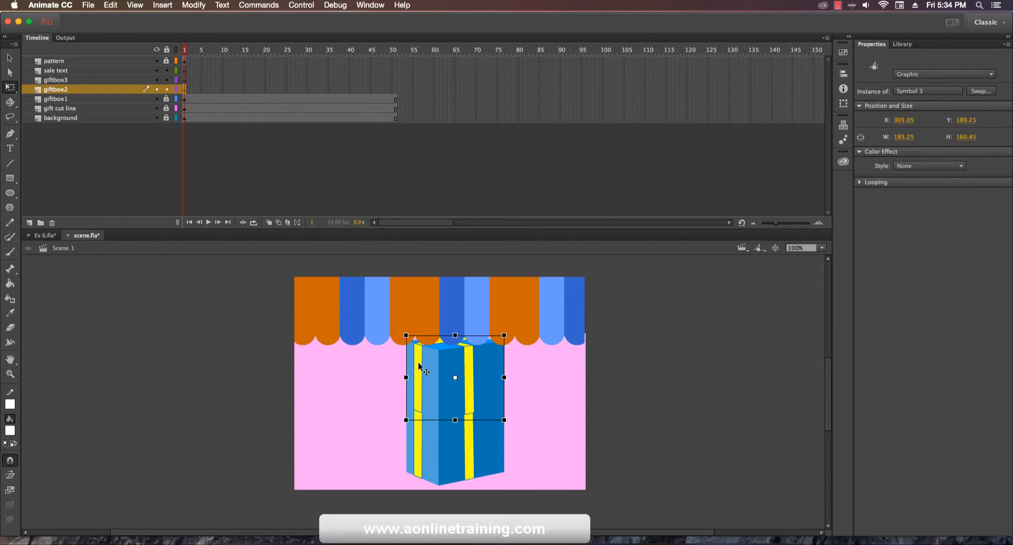
{"action": "left_click_drag", "start_coordinate": [405, 335], "coordinate": [418, 346]}
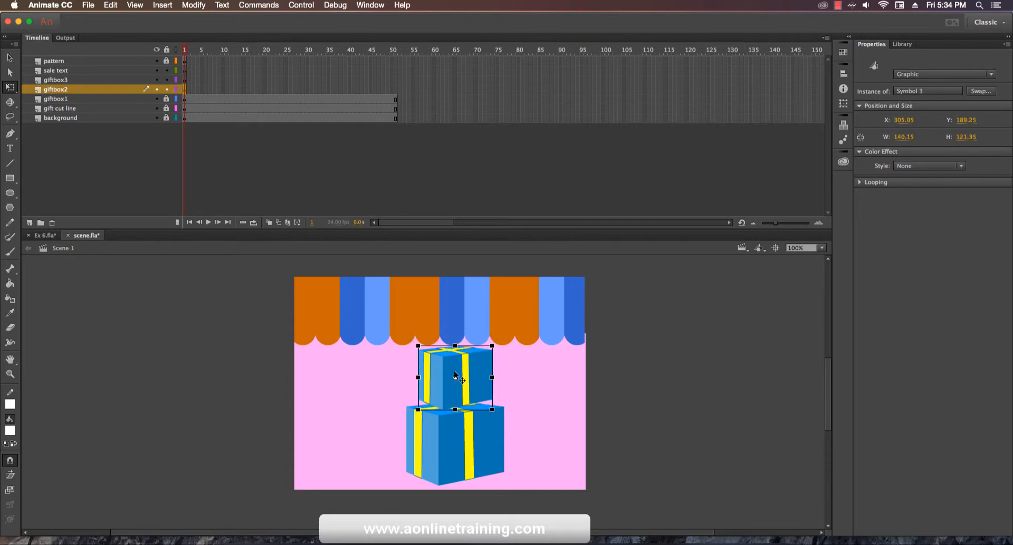
{"action": "left_click_drag", "start_coordinate": [478, 393], "coordinate": [473, 397]}
{"action": "key", "text": "ctrl+z"}
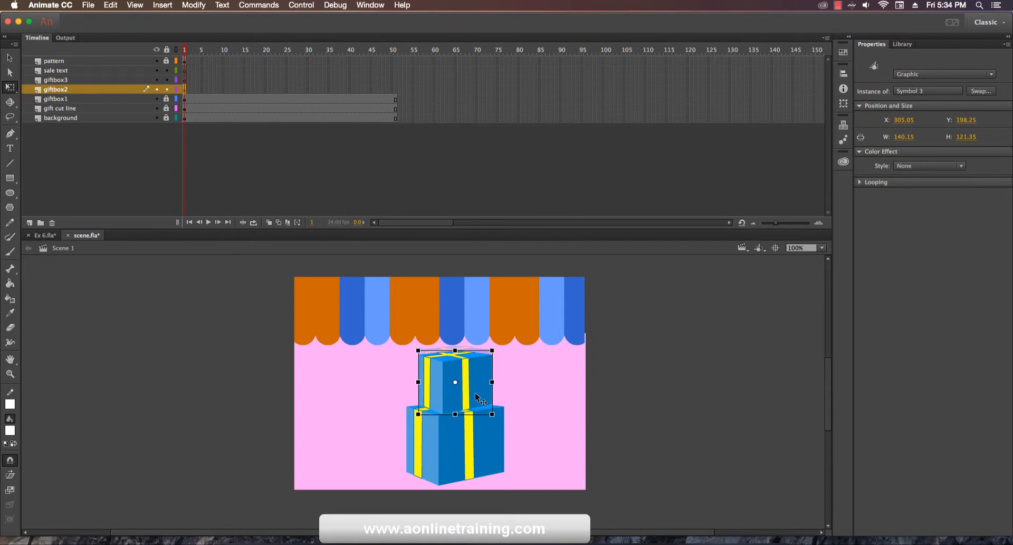
{"action": "left_click", "coordinate": [618, 426]}
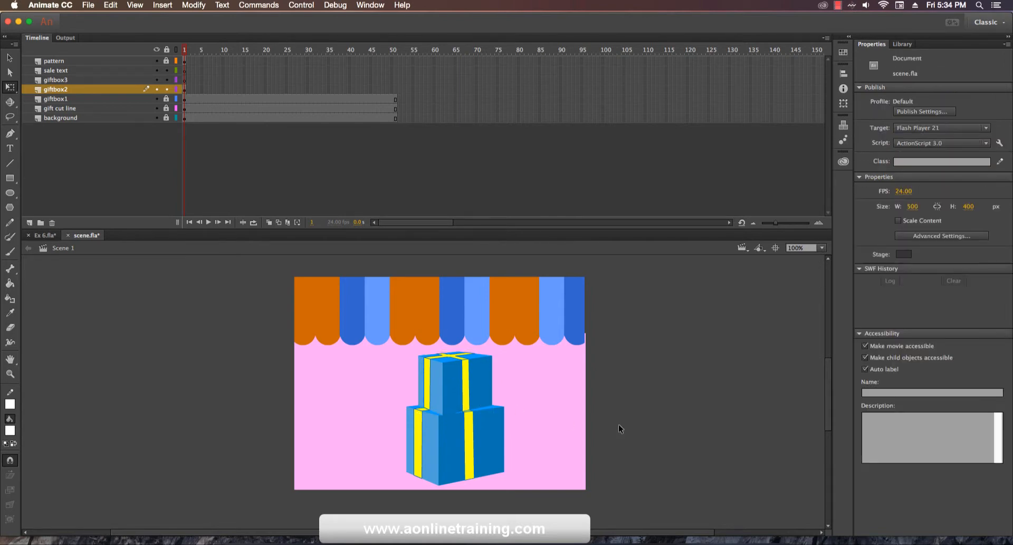
Step: Copy the smaller gift box, lock giftbox2, and paste the copy in place on the giftbox3 layer
{"action": "left_click", "coordinate": [463, 396]}
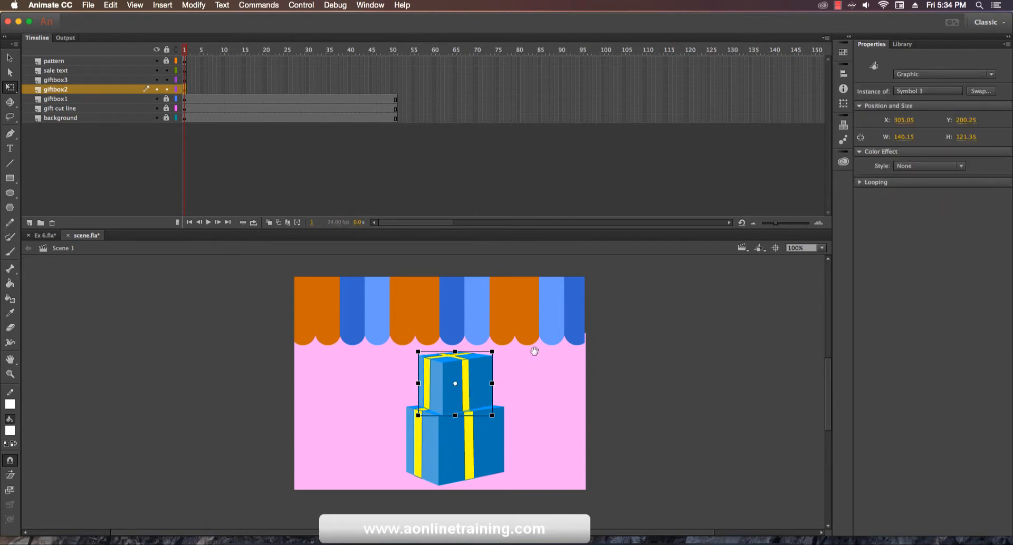
{"action": "left_click_drag", "start_coordinate": [533, 350], "coordinate": [523, 417]}
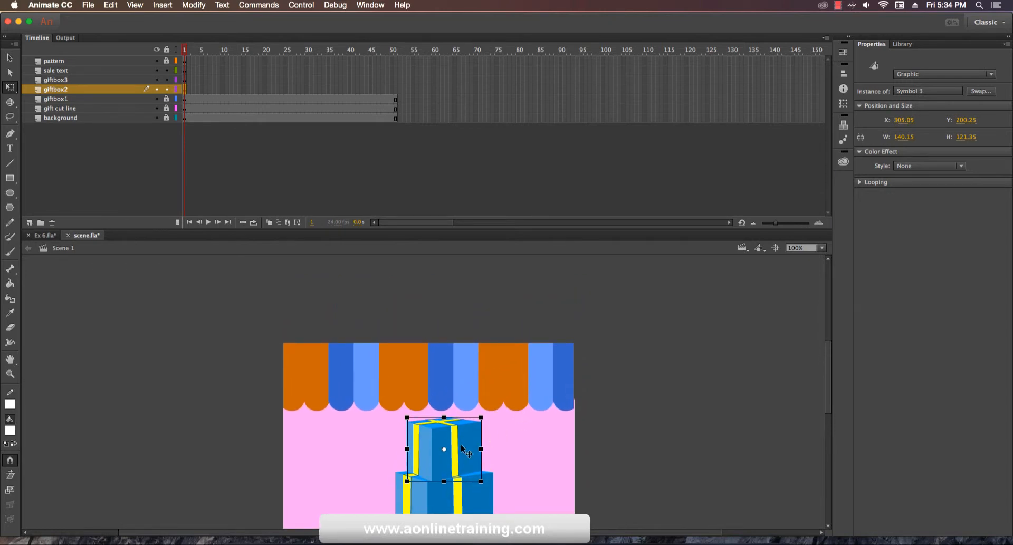
{"action": "left_click", "coordinate": [117, 6]}
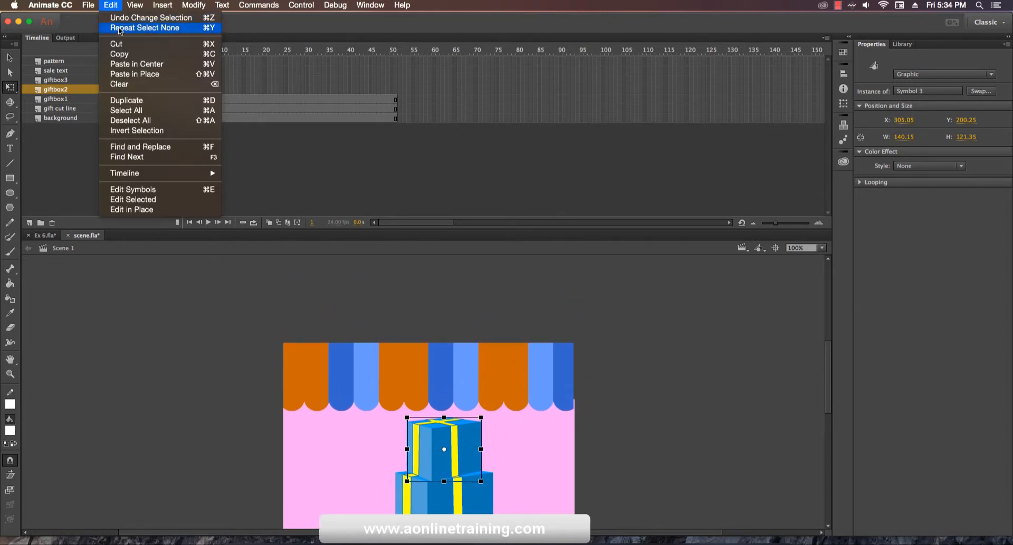
{"action": "left_click", "coordinate": [127, 55]}
{"action": "left_click", "coordinate": [394, 292]}
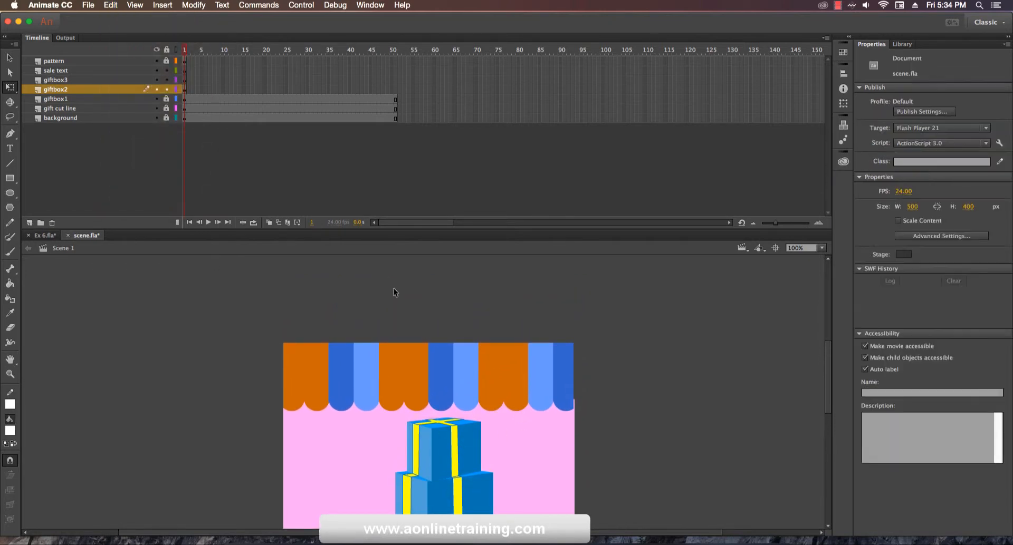
{"action": "left_click", "coordinate": [167, 90]}
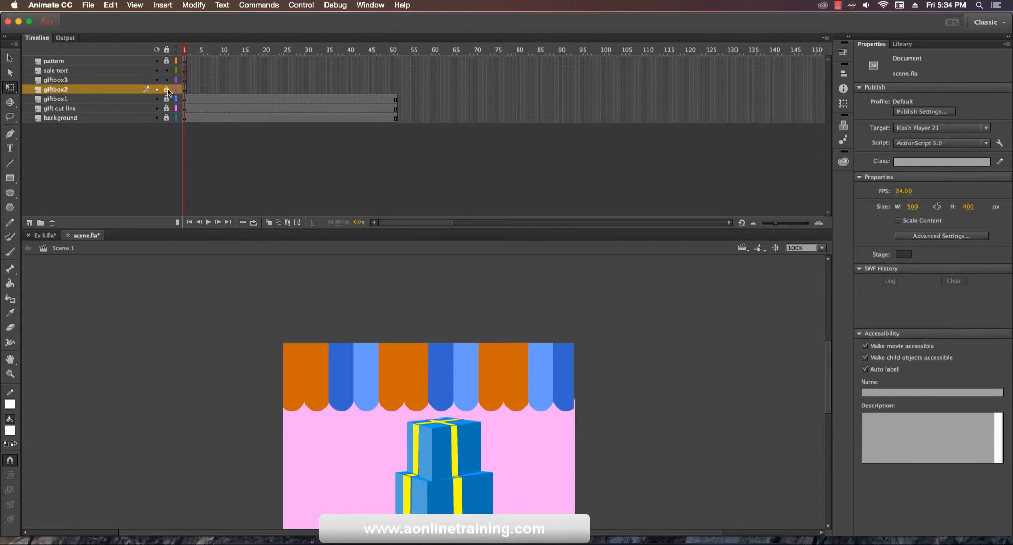
{"action": "left_click", "coordinate": [126, 80]}
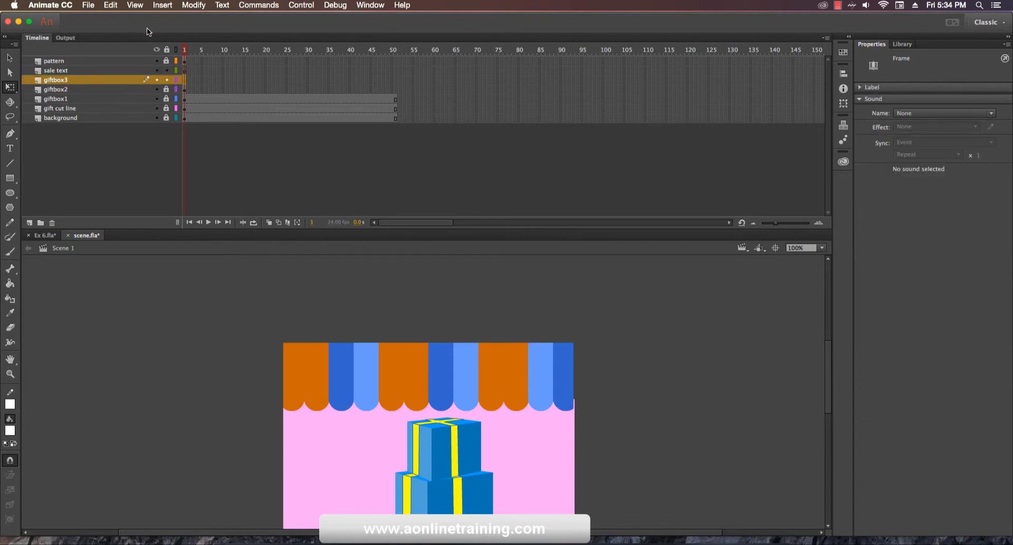
{"action": "left_click", "coordinate": [110, 5]}
{"action": "left_click", "coordinate": [137, 74]}
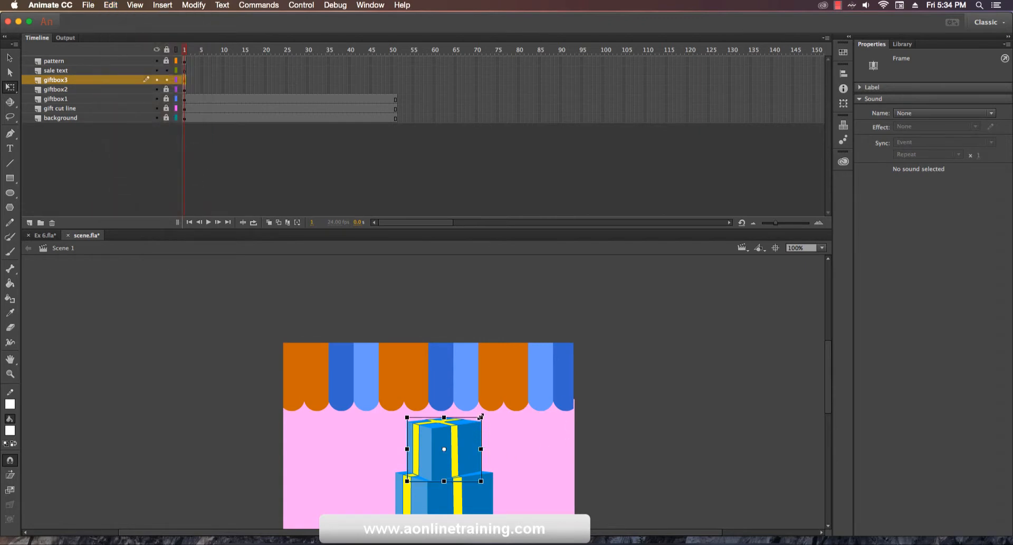
Step: Scale the giftbox3 copy to about 85 × 73 px and position it atop the stack at about X 300, Y 121.5
{"action": "left_click_drag", "start_coordinate": [480, 418], "coordinate": [460, 420]}
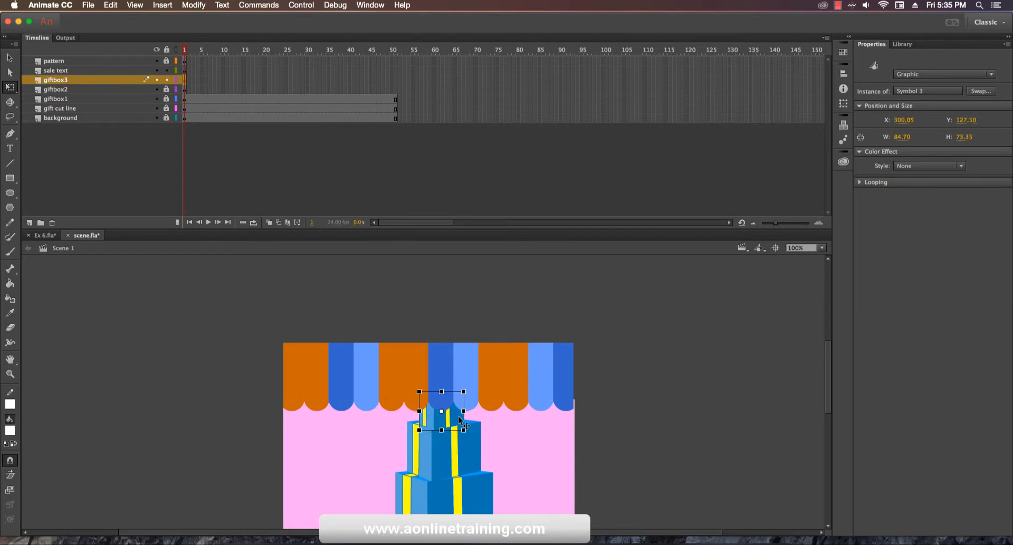
{"action": "key", "text": "Up"}
{"action": "key", "text": "Up"}
{"action": "key", "text": "Up"}
{"action": "key", "text": "Up"}
{"action": "key", "text": "Up"}
{"action": "key", "text": "Up"}
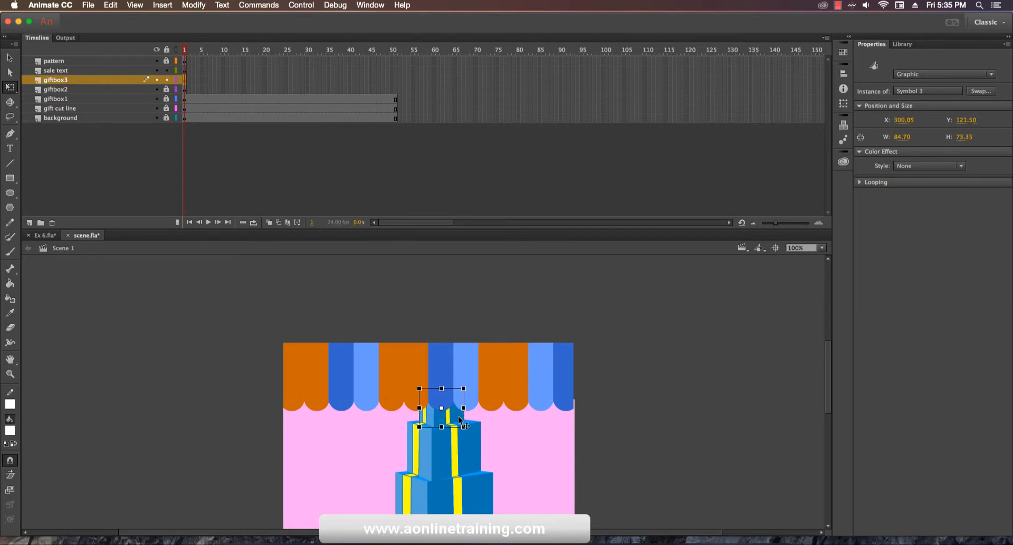
{"action": "left_click", "coordinate": [637, 428]}
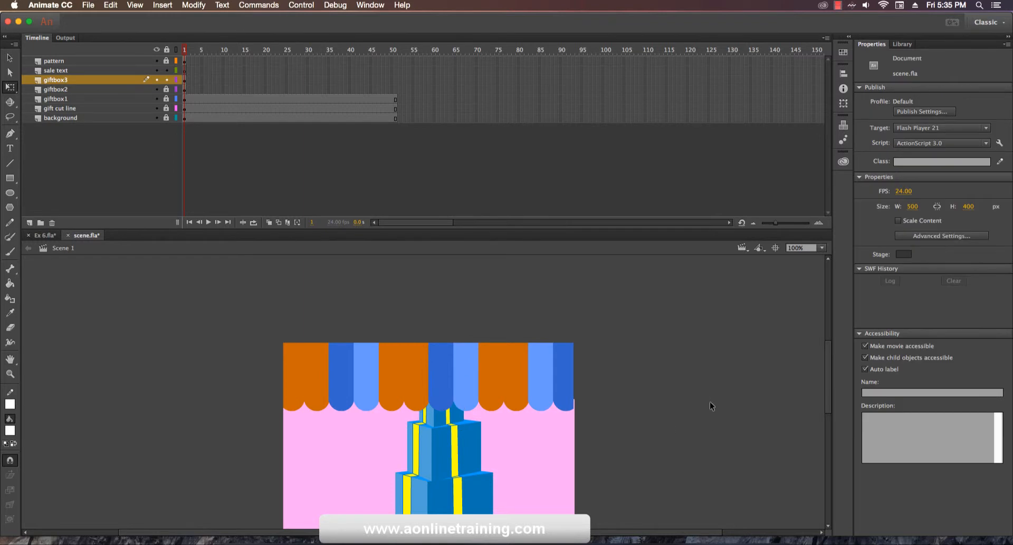
{"action": "left_click_drag", "start_coordinate": [827, 358], "coordinate": [827, 376]}
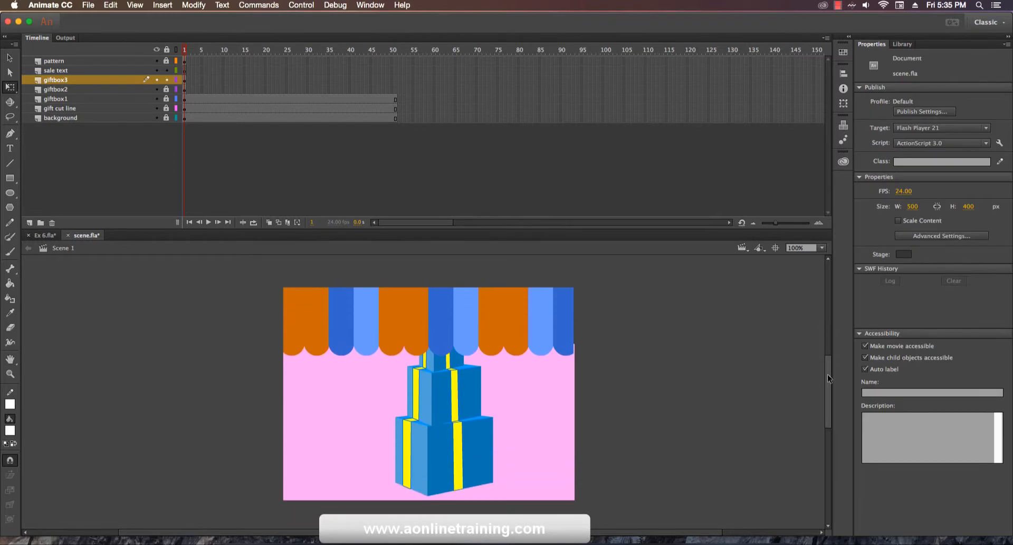
{"action": "left_click", "coordinate": [83, 121]}
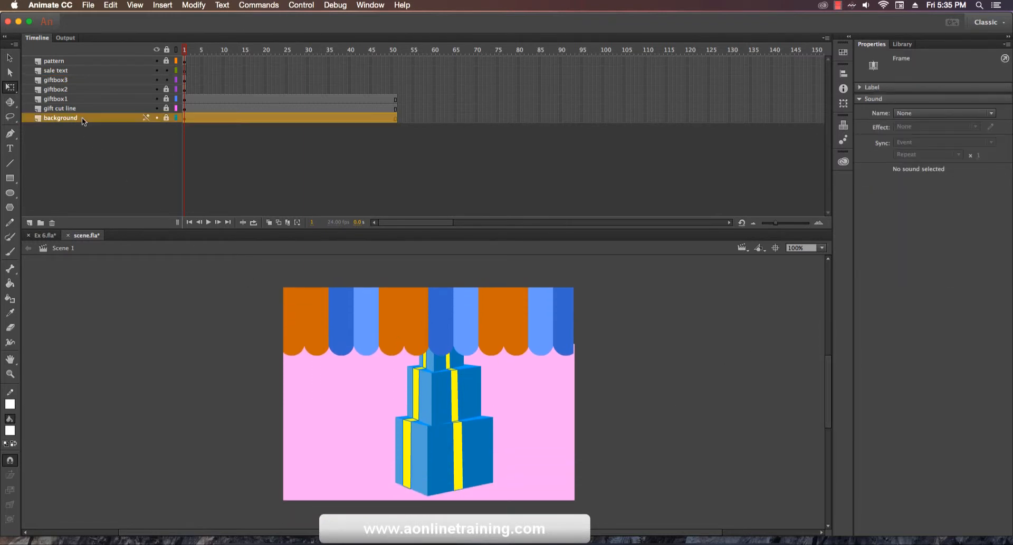
{"action": "left_click", "coordinate": [80, 109]}
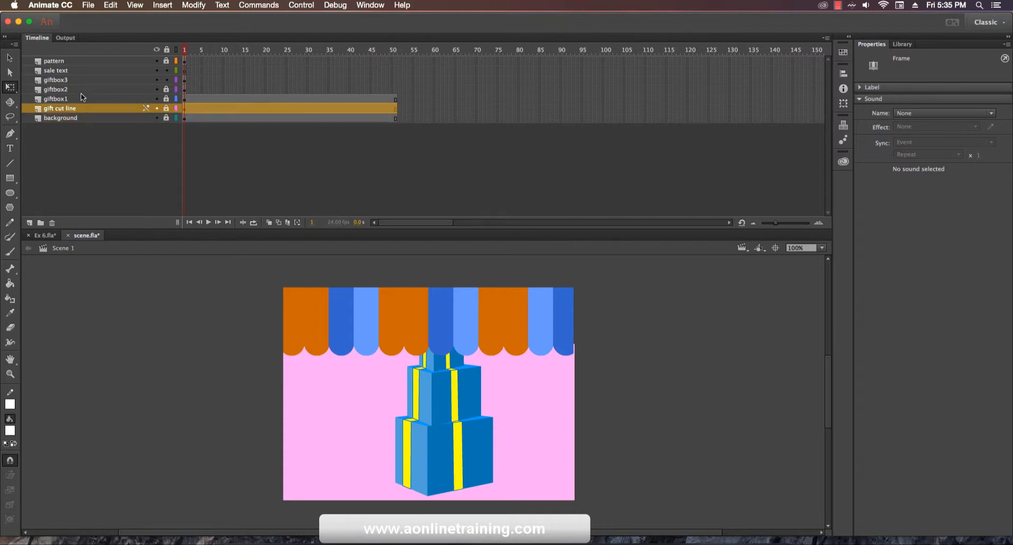
{"action": "left_click", "coordinate": [78, 60]}
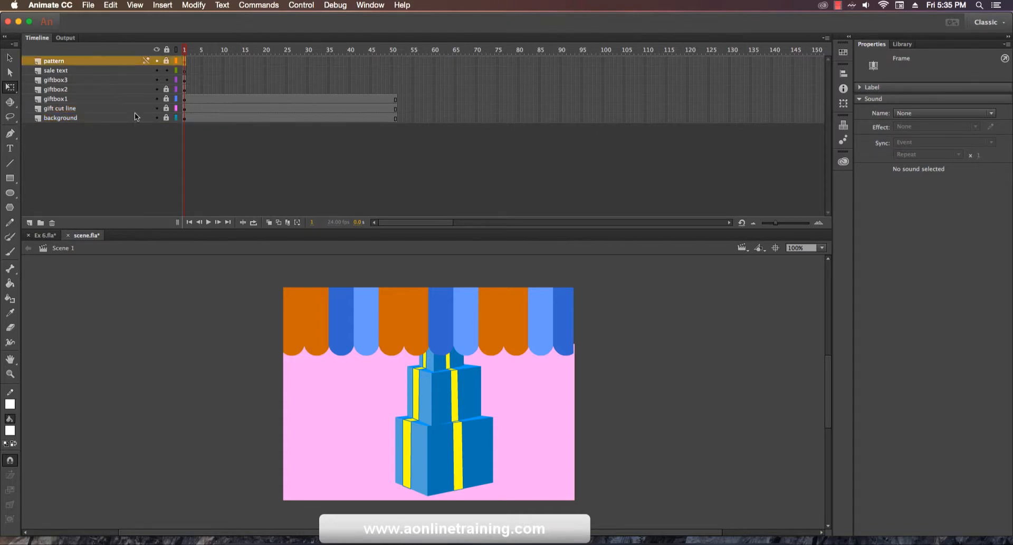
{"action": "left_click", "coordinate": [419, 278]}
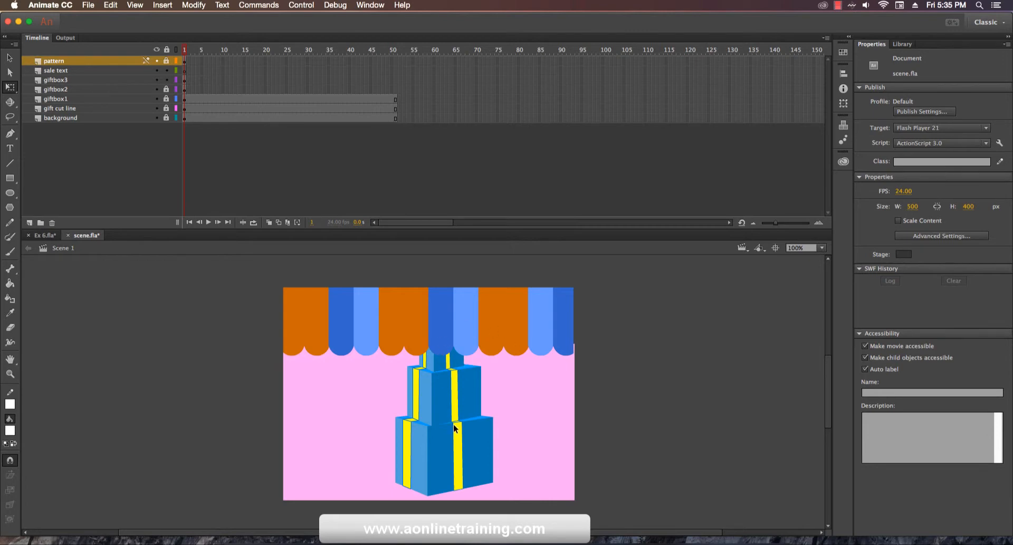
Step: Unlock the giftbox2 layer so both smaller gift boxes are editable
{"action": "left_click", "coordinate": [70, 80]}
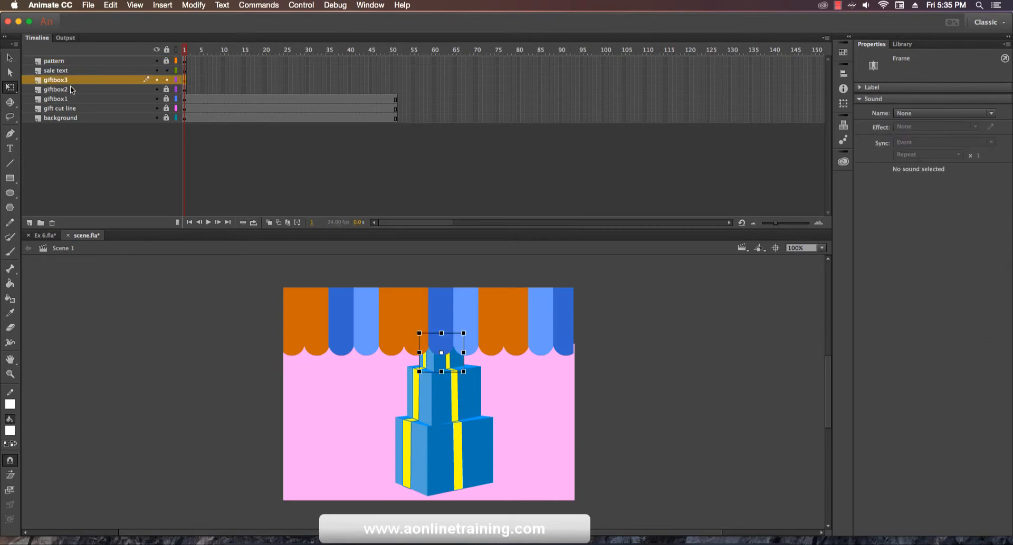
{"action": "left_click", "coordinate": [73, 89]}
{"action": "left_click", "coordinate": [74, 99]}
{"action": "left_click", "coordinate": [77, 79]}
{"action": "double_click", "coordinate": [78, 79]}
{"action": "left_click", "coordinate": [89, 99]}
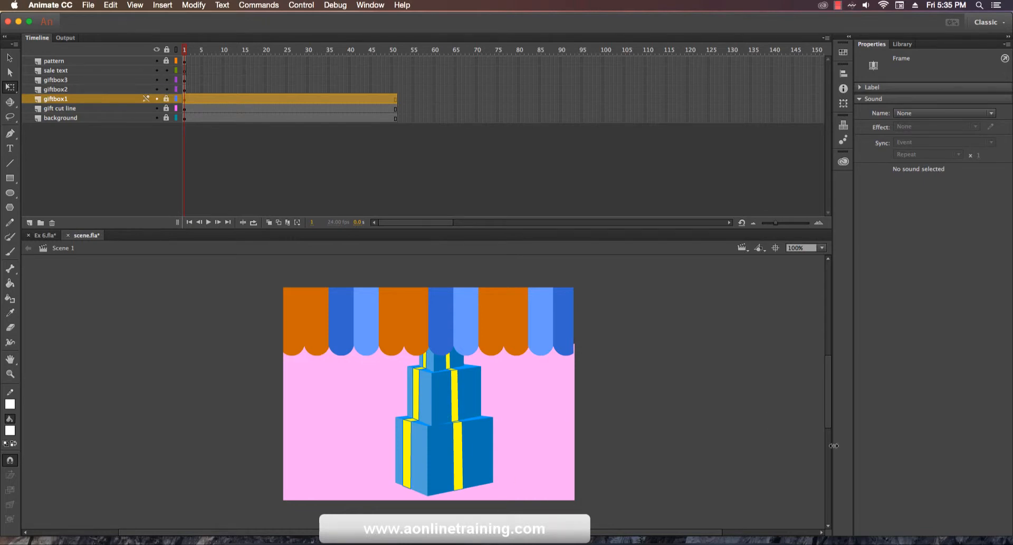
Step: Move the giftbox2 and giftbox3 boxes together straight up above the striped awning, placing giftbox2 at about Y -82.7
{"action": "scroll", "coordinate": [827, 423], "scroll_direction": "up", "scroll_amount": 1}
{"action": "left_click", "coordinate": [439, 409]}
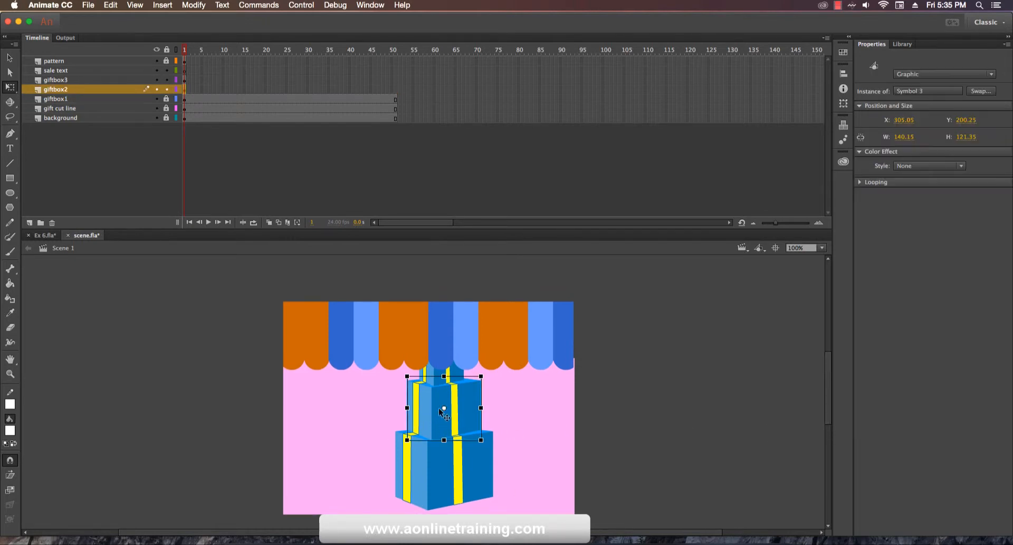
{"action": "left_click", "coordinate": [440, 388]}
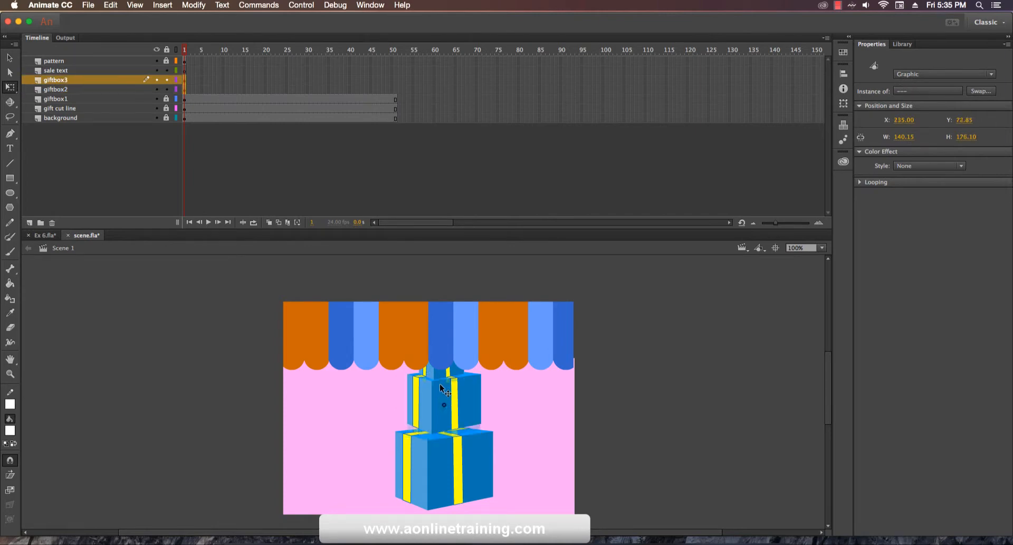
{"action": "left_click_drag", "start_coordinate": [440, 386], "coordinate": [439, 268]}
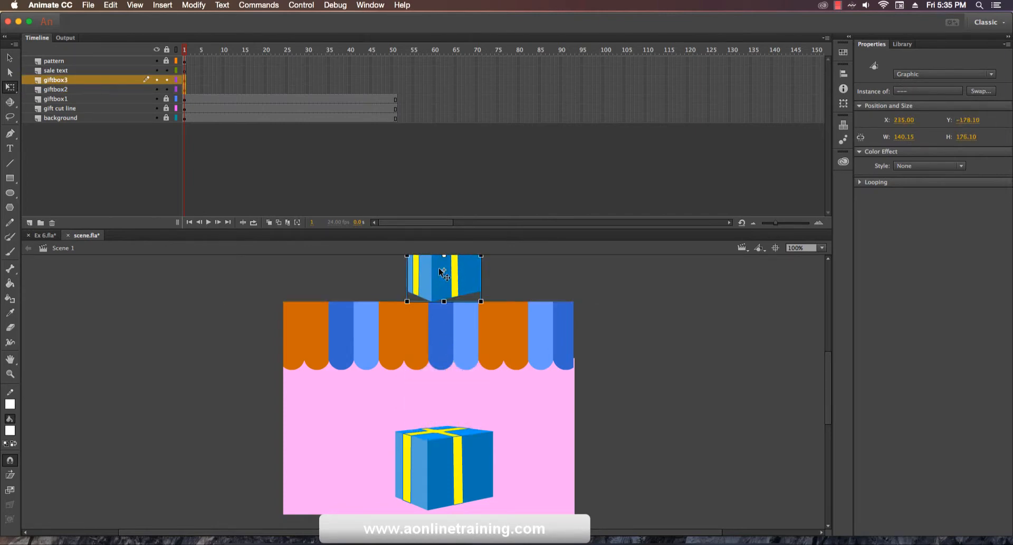
{"action": "scroll", "coordinate": [828, 421], "scroll_direction": "up", "scroll_amount": 1}
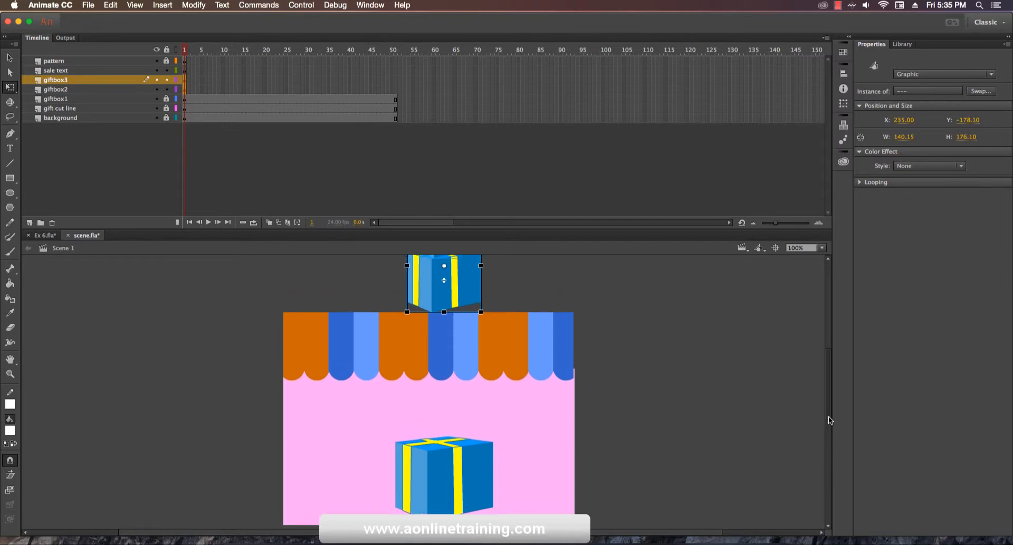
{"action": "scroll", "coordinate": [828, 419], "scroll_direction": "up", "scroll_amount": 4}
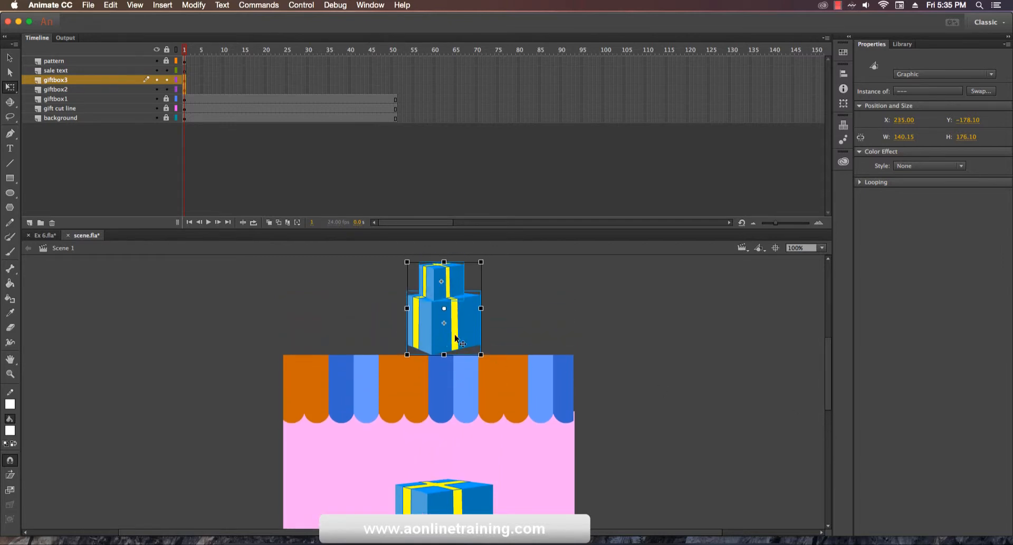
{"action": "left_click_drag", "start_coordinate": [456, 339], "coordinate": [458, 324]}
{"action": "left_click", "coordinate": [504, 332]}
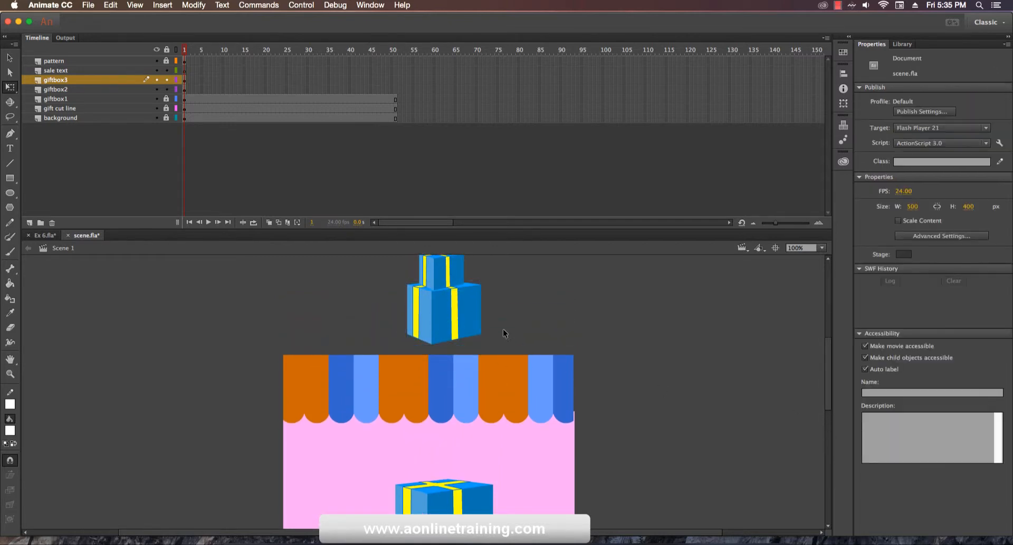
{"action": "left_click", "coordinate": [462, 327]}
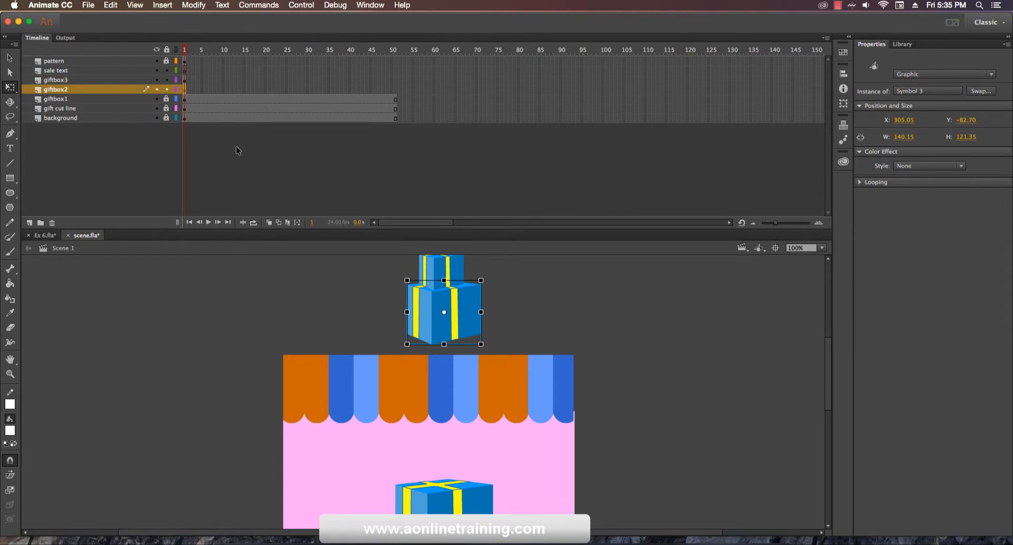
Step: Extend the giftbox2 layer's frames to frame 51
{"action": "mouse_move", "coordinate": [187, 49]}
{"action": "left_mouse_down"}
{"action": "mouse_move", "coordinate": [201, 51]}
{"action": "mouse_move", "coordinate": [183, 58]}
{"action": "left_mouse_up"}
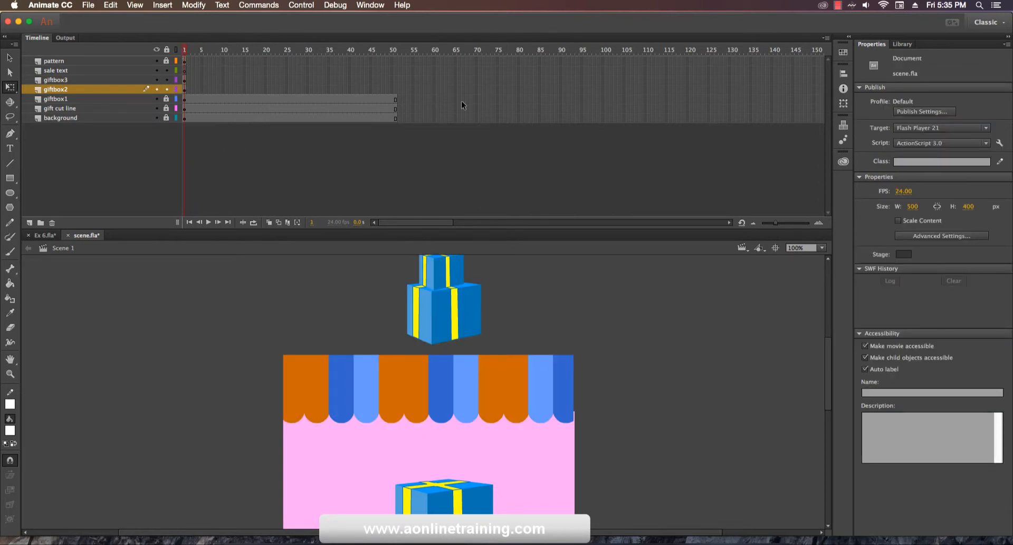
{"action": "left_click", "coordinate": [397, 91]}
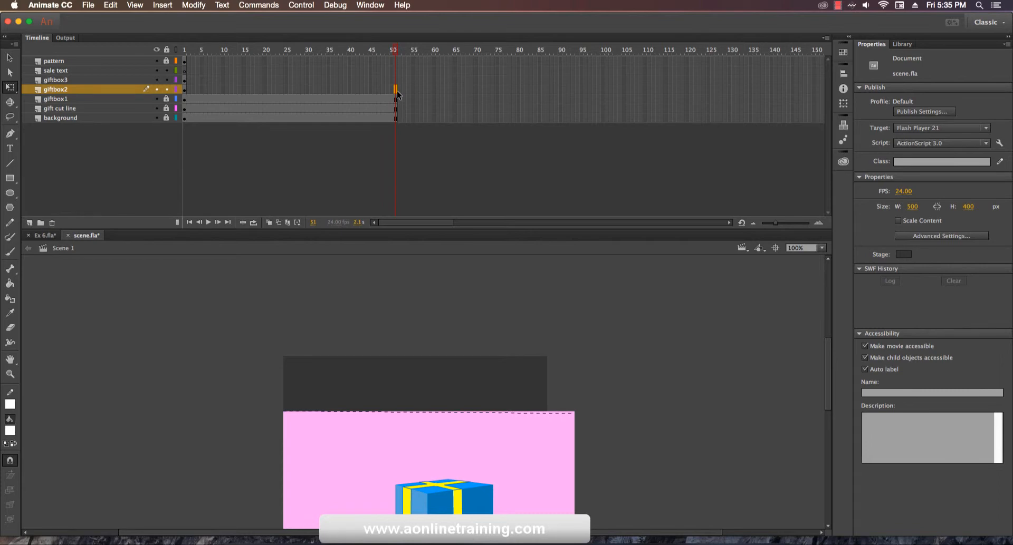
{"action": "key", "text": "F6"}
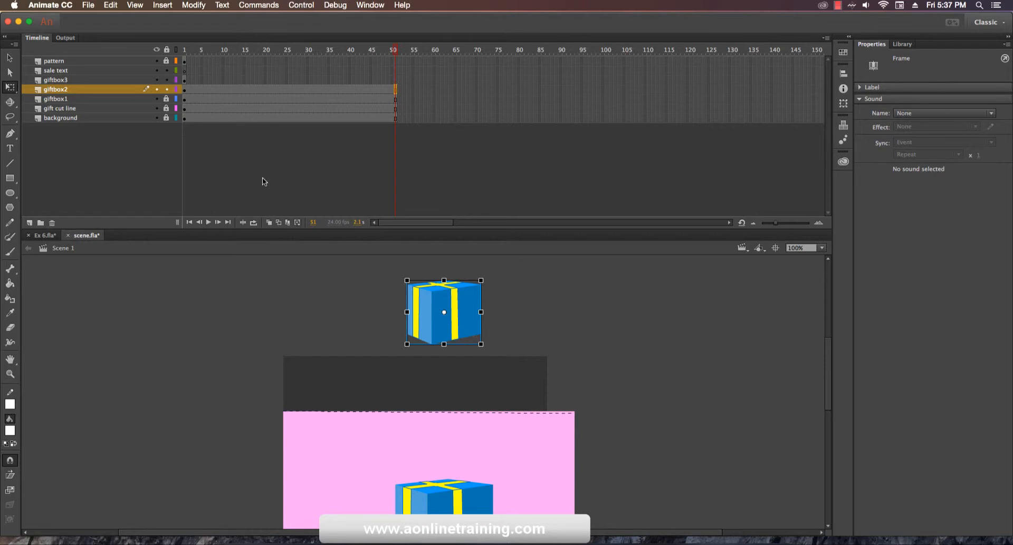
Step: Move the giftbox2 layer's starting keyframe from frame 1 to frame 5
{"action": "left_click", "coordinate": [184, 90]}
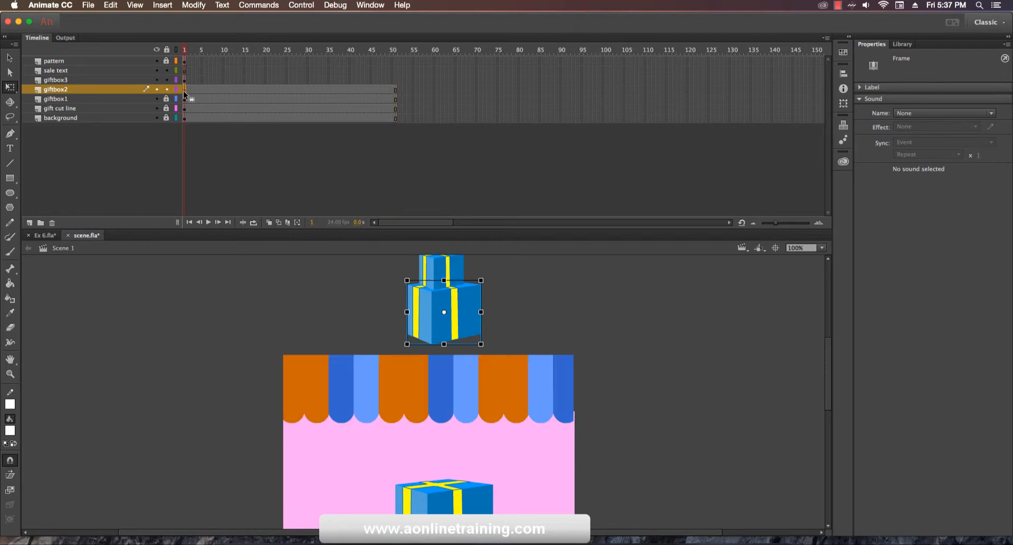
{"action": "left_click", "coordinate": [540, 299]}
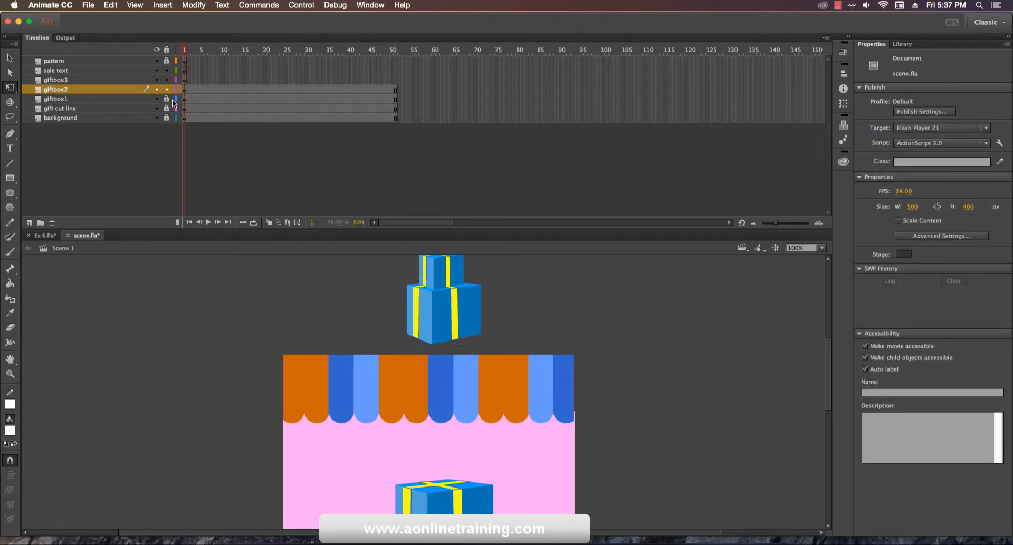
{"action": "left_click", "coordinate": [184, 89]}
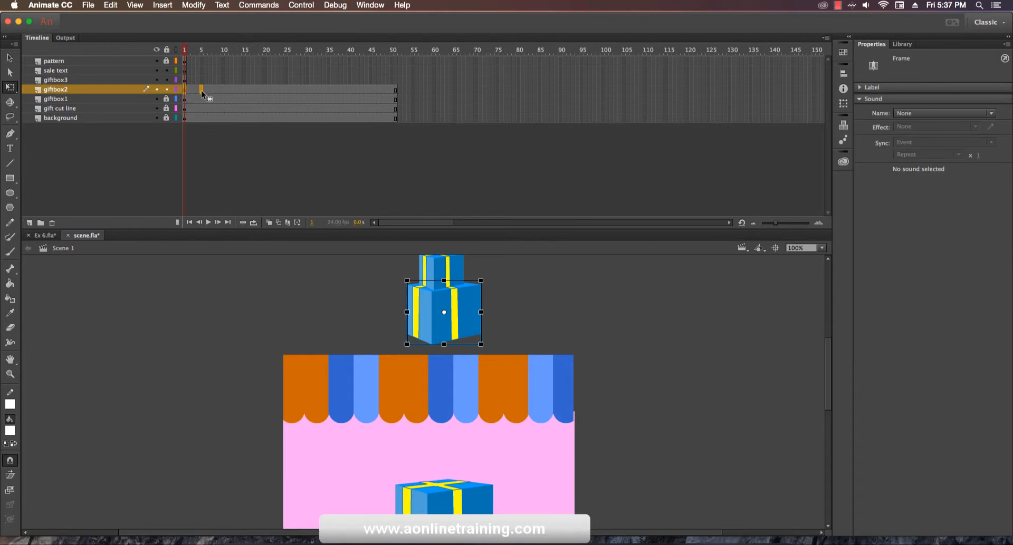
{"action": "left_click_drag", "start_coordinate": [201, 90], "coordinate": [201, 90]}
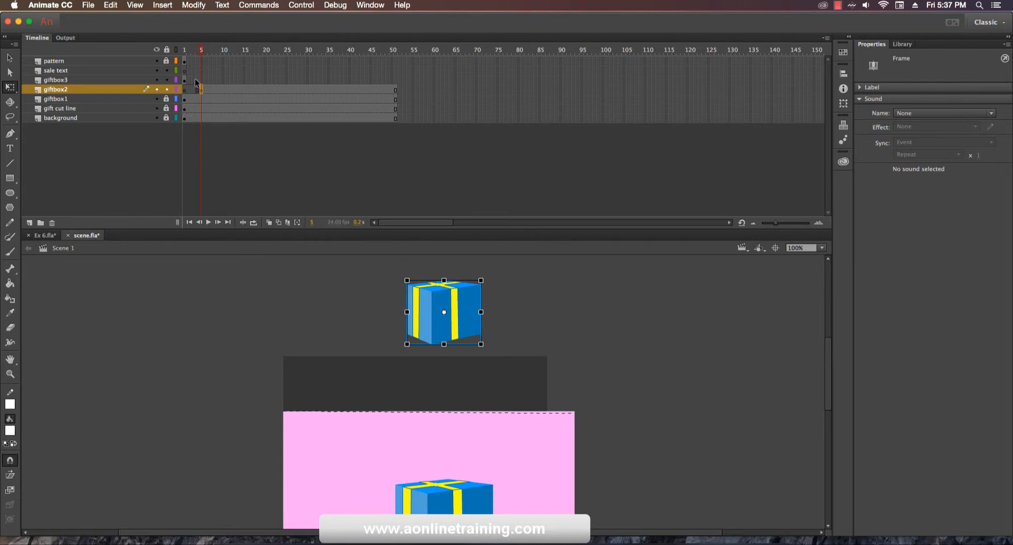
Step: Extend the pattern layer's frames to frame 51
{"action": "left_click", "coordinate": [185, 61]}
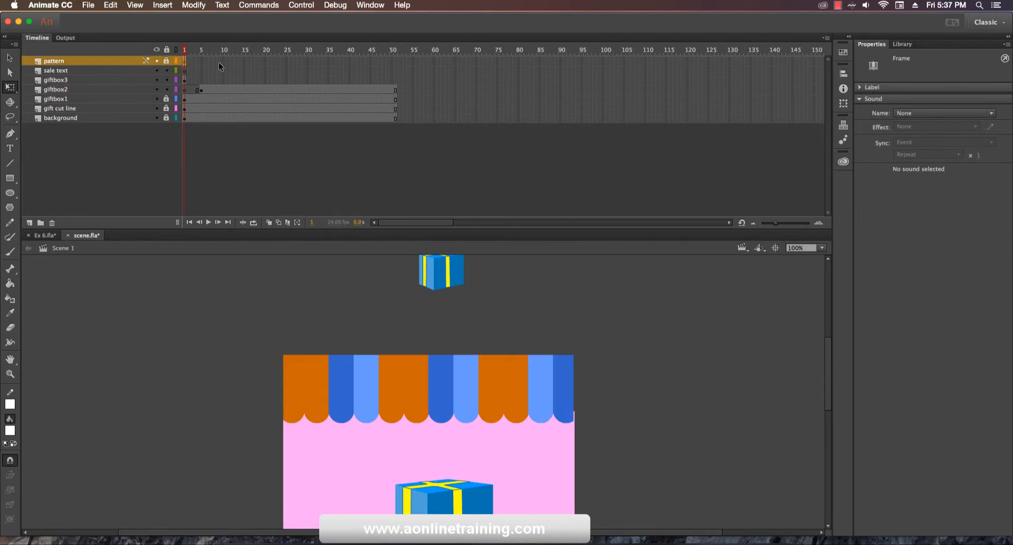
{"action": "left_click", "coordinate": [395, 62]}
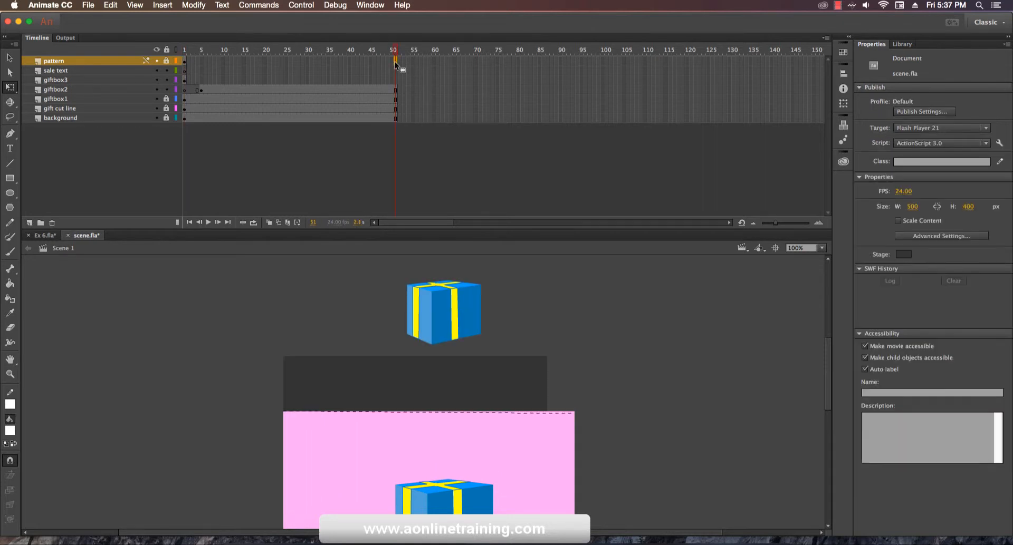
{"action": "key", "text": "F5"}
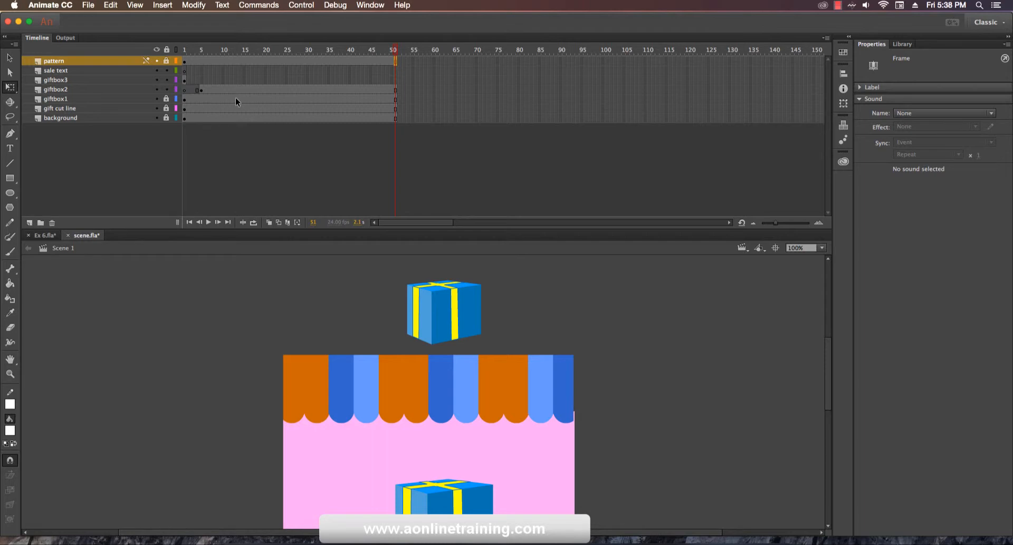
Step: Add a keyframe at frame 15 of giftbox2 and nudge the box straight down onto the large gift box at Y 199.3
{"action": "left_click", "coordinate": [202, 89]}
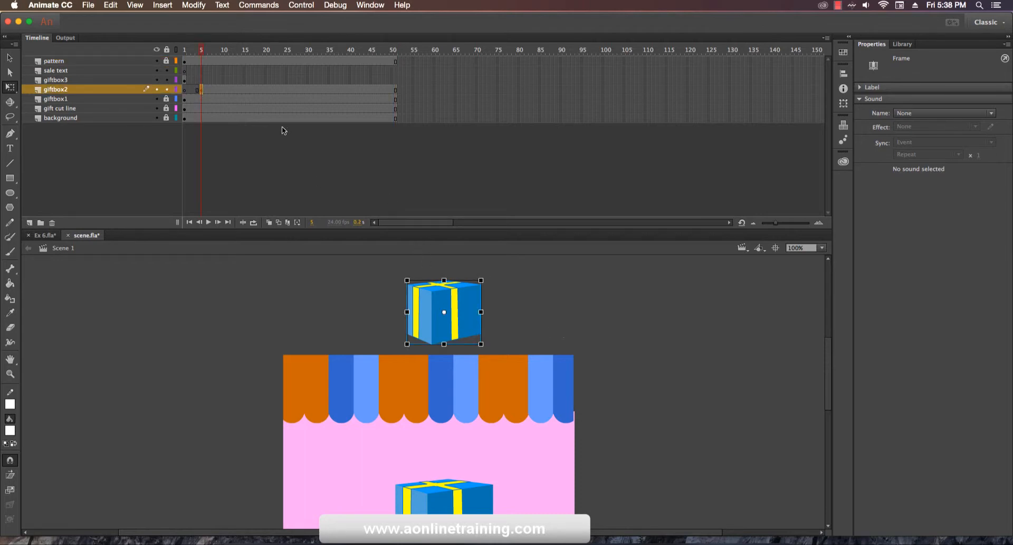
{"action": "left_click", "coordinate": [244, 89]}
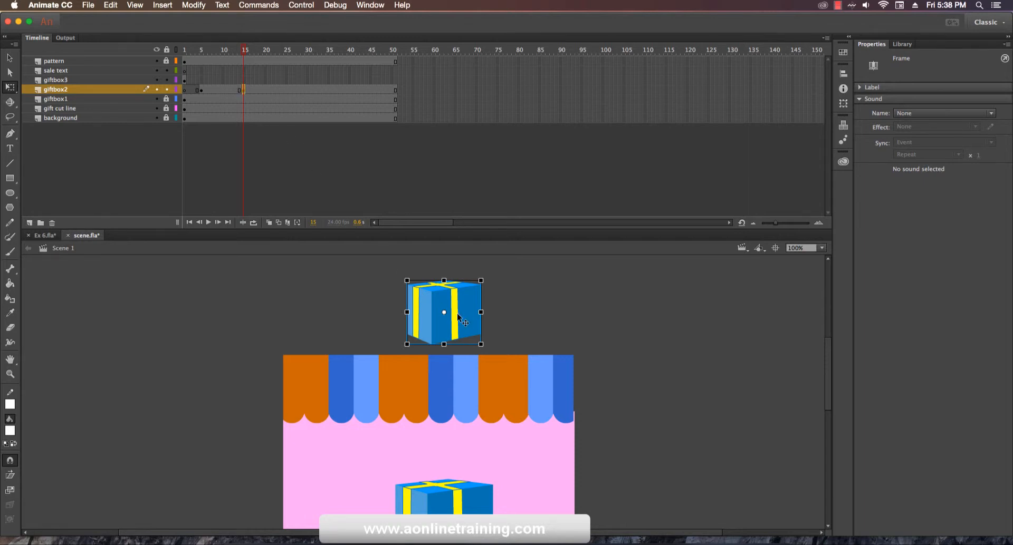
{"action": "key", "text": "shift+Down"}
{"action": "key", "text": "shift+Down"}
{"action": "key", "text": "shift+Down"}
{"action": "key", "text": "shift+Down"}
{"action": "key", "text": "shift+Down"}
{"action": "key", "text": "shift+Down"}
{"action": "key", "text": "shift+Down"}
{"action": "key", "text": "shift+Down"}
{"action": "key", "text": "shift+Down"}
{"action": "key", "text": "shift+Down"}
{"action": "key", "text": "shift+Down"}
{"action": "key", "text": "shift+Down"}
{"action": "key", "text": "shift+Down"}
{"action": "key", "text": "shift+Down"}
{"action": "key", "text": "shift+Down"}
{"action": "key", "text": "shift+Down"}
{"action": "key", "text": "shift+Down"}
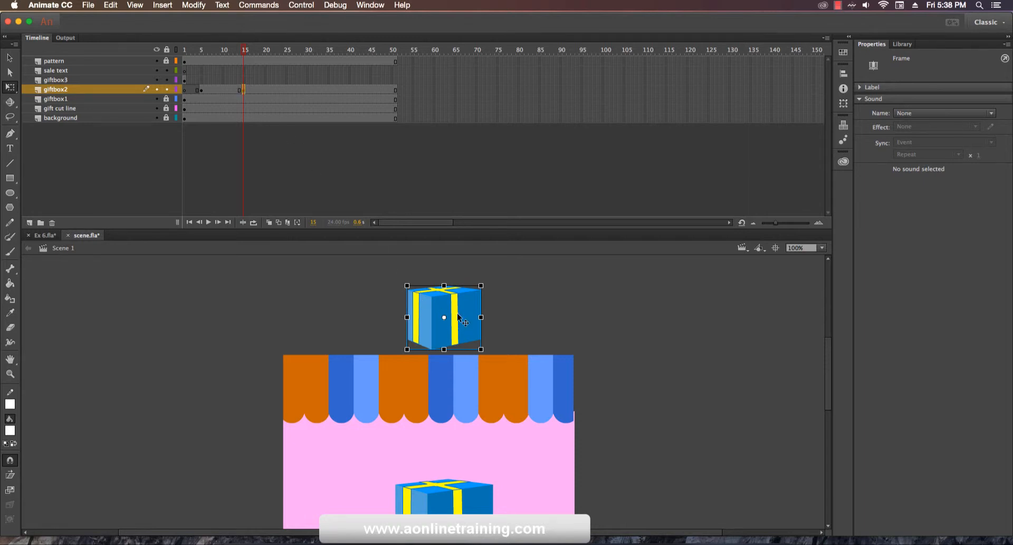
{"action": "key", "text": "shift+Down"}
{"action": "key", "text": "shift+Down"}
{"action": "key", "text": "shift+Down"}
{"action": "key", "text": "shift+Down"}
{"action": "key", "text": "shift+Down"}
{"action": "key", "text": "shift+Down"}
{"action": "key", "text": "shift+Down"}
{"action": "key", "text": "shift+Down"}
{"action": "key", "text": "shift+Down"}
{"action": "key", "text": "shift+Down"}
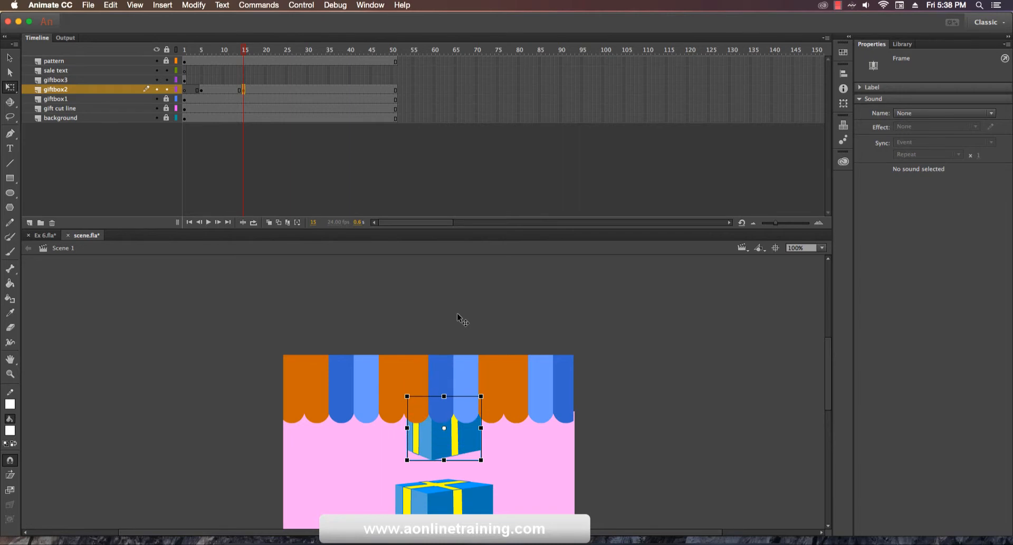
{"action": "key", "text": "shift+Down"}
{"action": "key", "text": "shift+Down"}
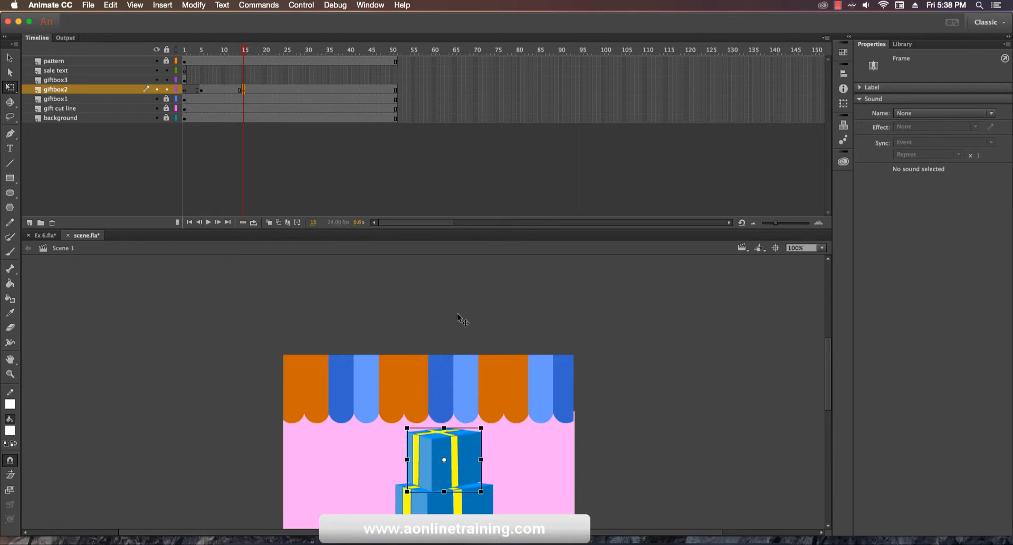
{"action": "key", "text": "Up"}
{"action": "key", "text": "Up"}
{"action": "key", "text": "Up"}
{"action": "key", "text": "Up"}
{"action": "key", "text": "Up"}
{"action": "key", "text": "Up"}
{"action": "key", "text": "Up"}
{"action": "key", "text": "Up"}
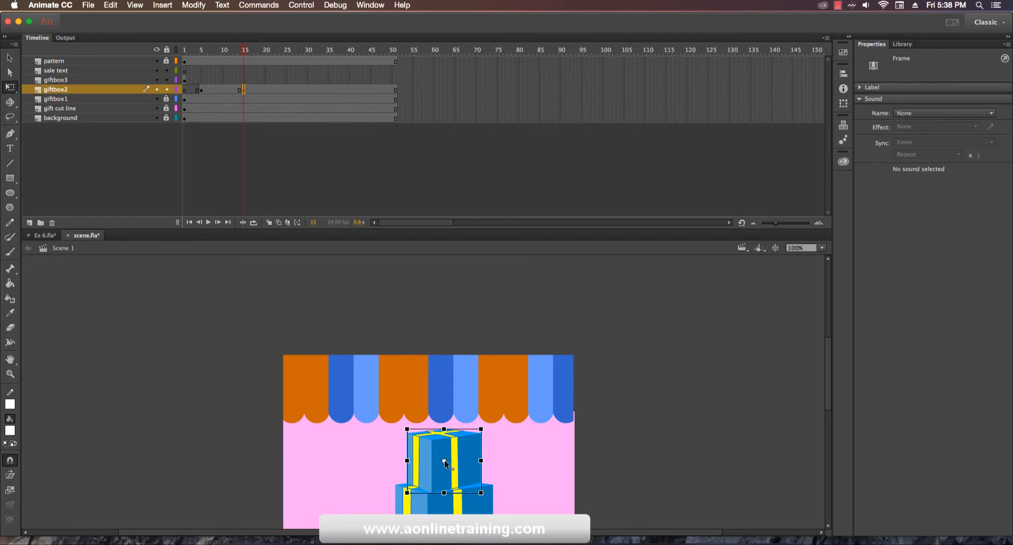
Step: Move the giftbox2 transformation point to its bottom edge and squash the box to about 95.4 px high
{"action": "left_click_drag", "start_coordinate": [444, 461], "coordinate": [444, 493]}
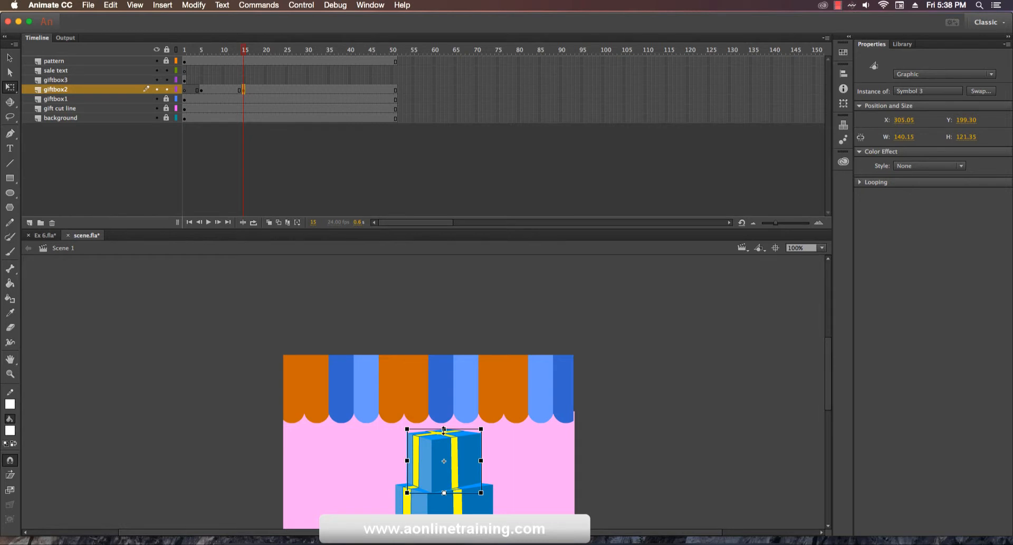
{"action": "left_click_drag", "start_coordinate": [443, 430], "coordinate": [443, 444]}
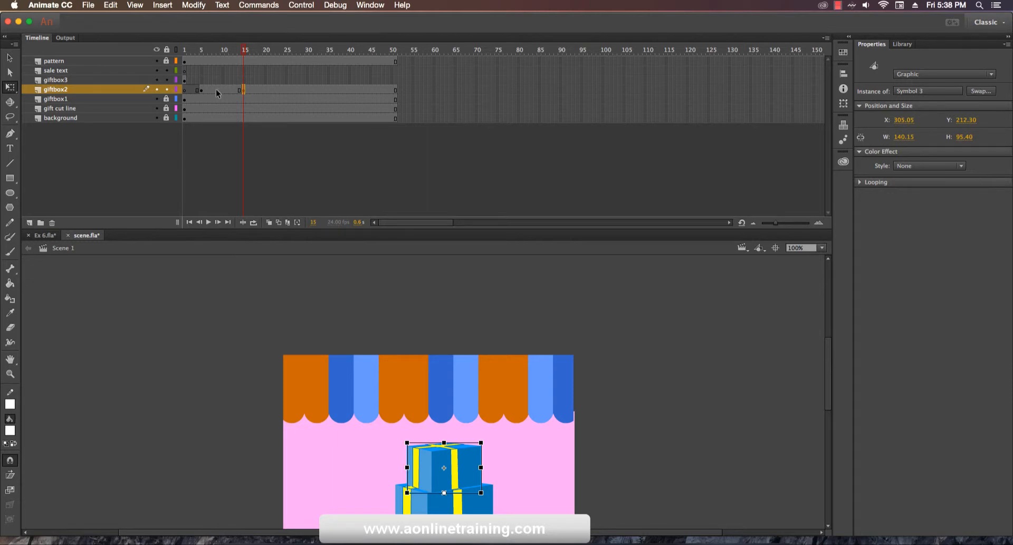
Step: Add a keyframe at frame 10 of giftbox2 and stretch the box at frame 15 to about 110.35 px high
{"action": "left_click", "coordinate": [244, 89]}
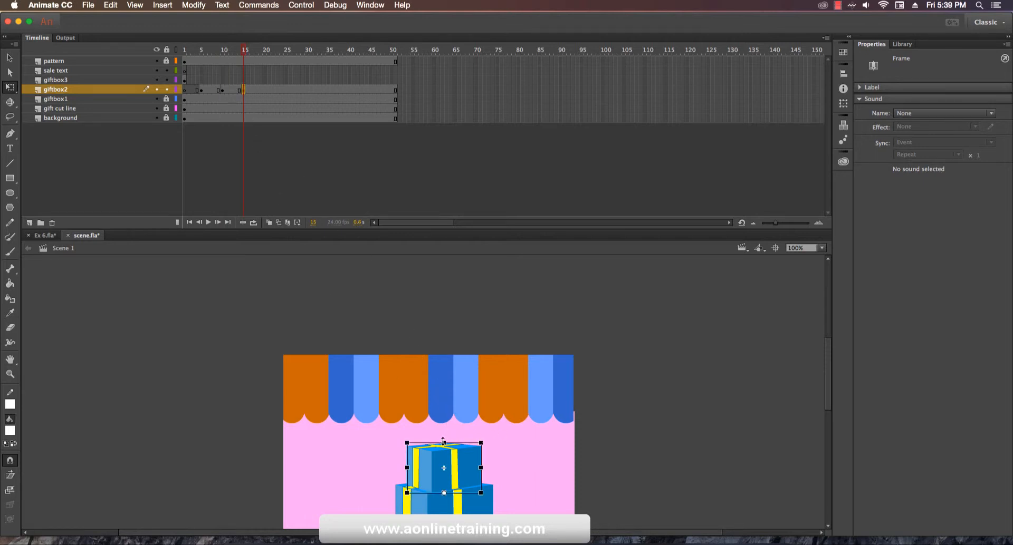
{"action": "left_click_drag", "start_coordinate": [443, 443], "coordinate": [442, 434]}
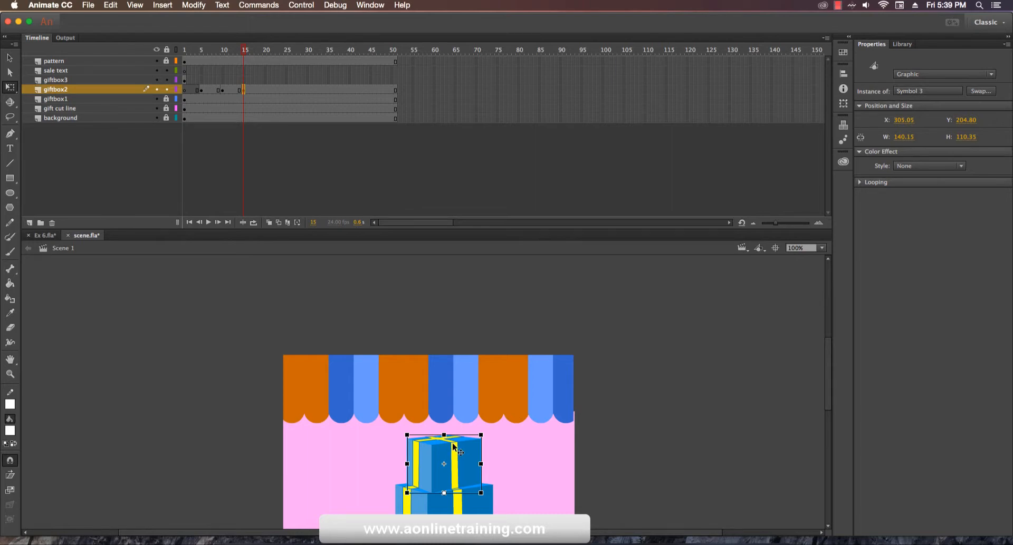
Step: Turn on Onion Skin and extend its range back to about frame 4
{"action": "left_click", "coordinate": [270, 222]}
{"action": "left_click_drag", "start_coordinate": [234, 50], "coordinate": [196, 51]}
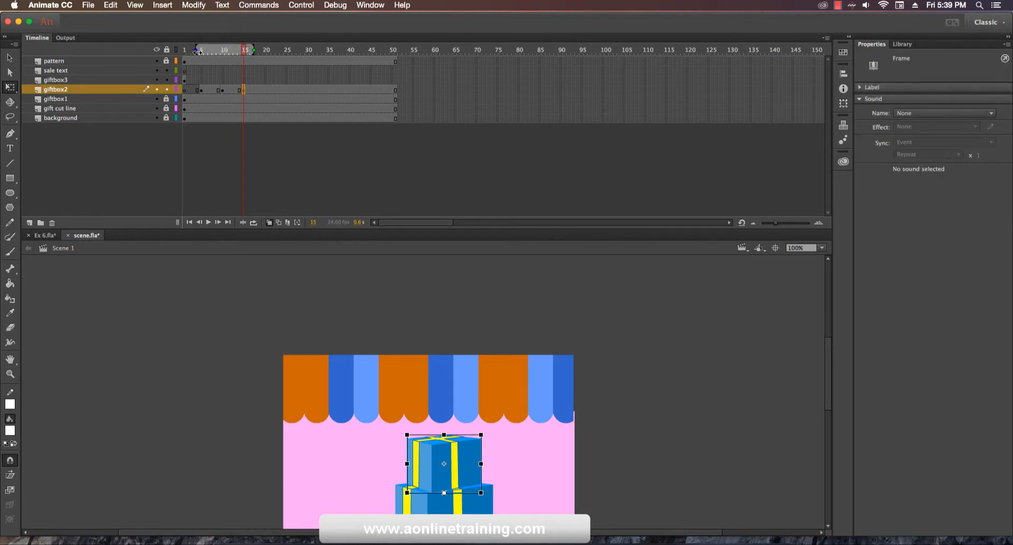
Step: Widen the Onion Skin range to span about frames 5 to 50 and compare giftbox2 at frames 10 and 15
{"action": "left_click_drag", "start_coordinate": [257, 51], "coordinate": [400, 59]}
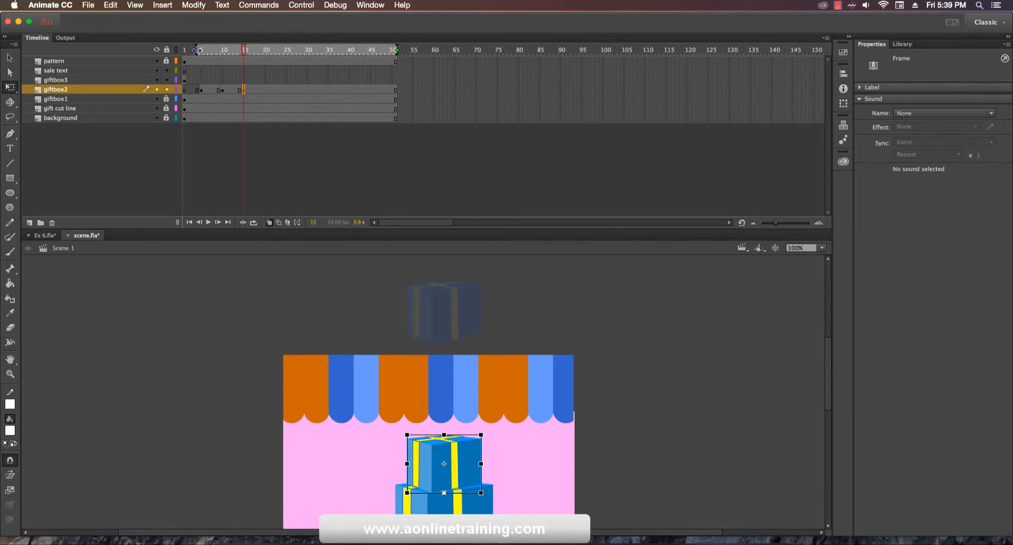
{"action": "left_click_drag", "start_coordinate": [196, 50], "coordinate": [183, 50]}
{"action": "left_click_drag", "start_coordinate": [187, 50], "coordinate": [200, 50]}
{"action": "left_click", "coordinate": [224, 50]}
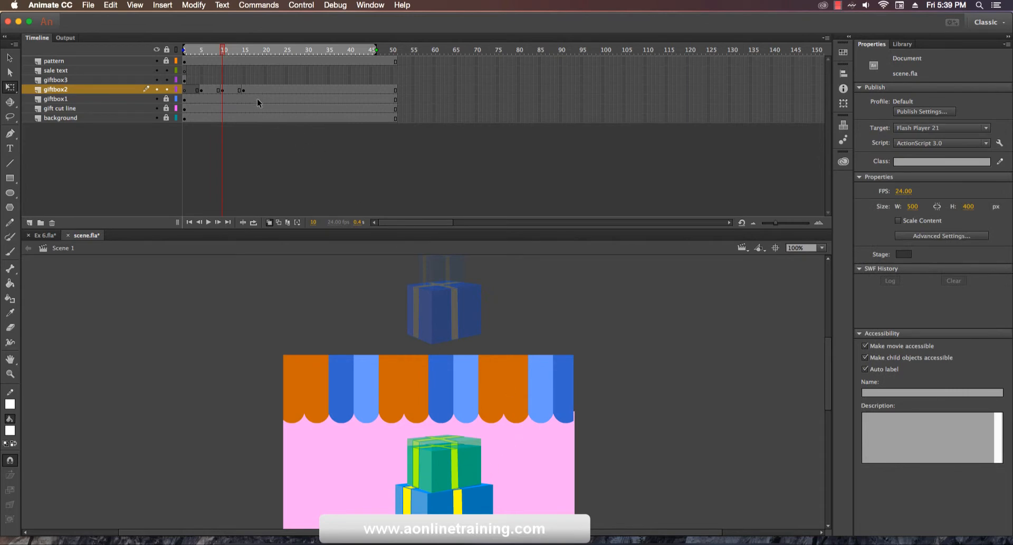
{"action": "left_click", "coordinate": [243, 90]}
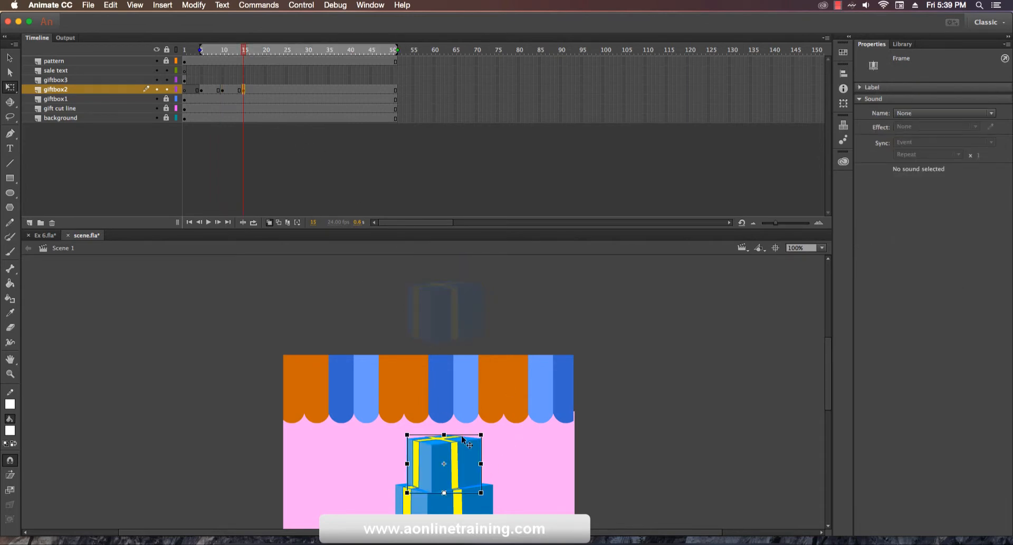
Step: Show the rulers and place a horizontal guide along the top edge of the stretched giftbox2, then check it at frame 15
{"action": "left_click", "coordinate": [223, 93]}
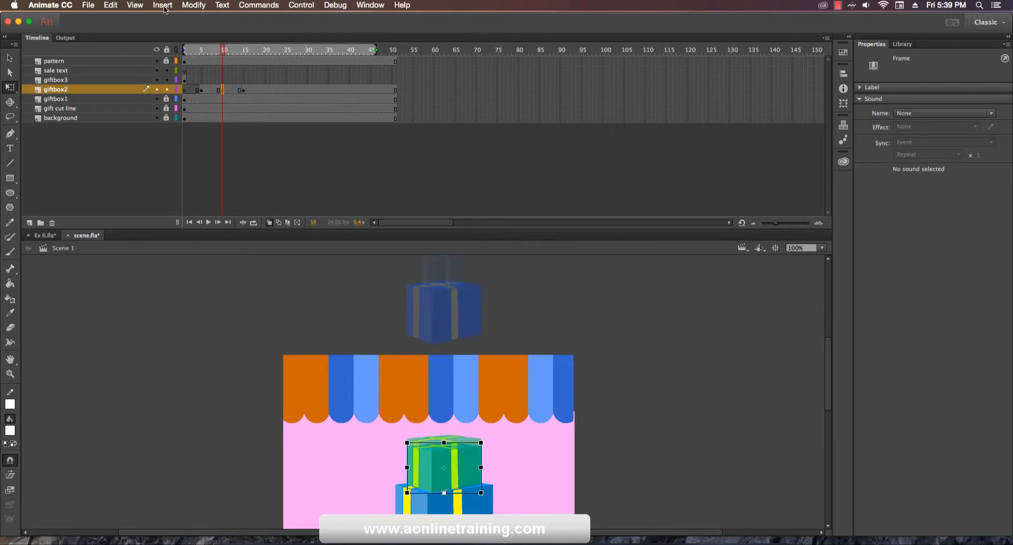
{"action": "left_click", "coordinate": [140, 5]}
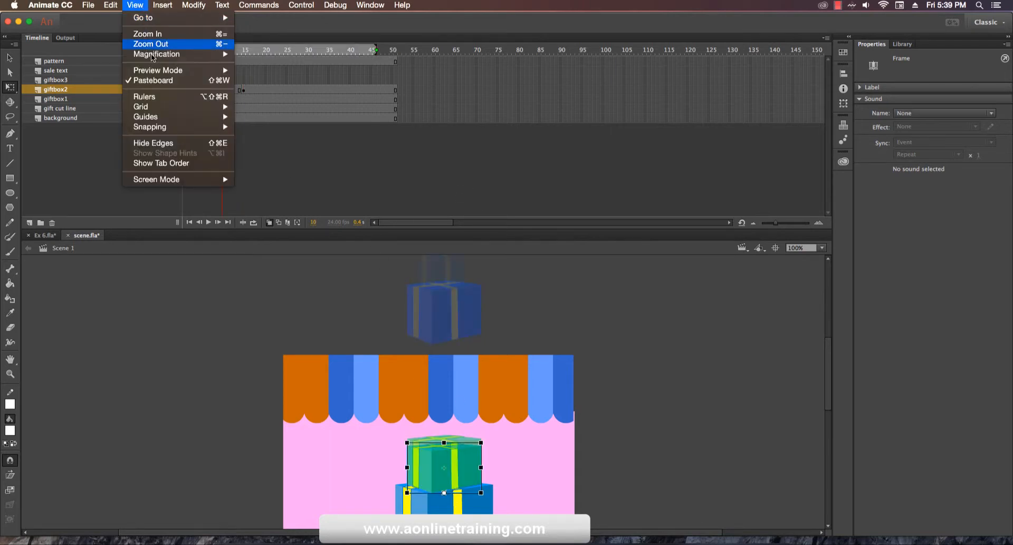
{"action": "left_click", "coordinate": [169, 104]}
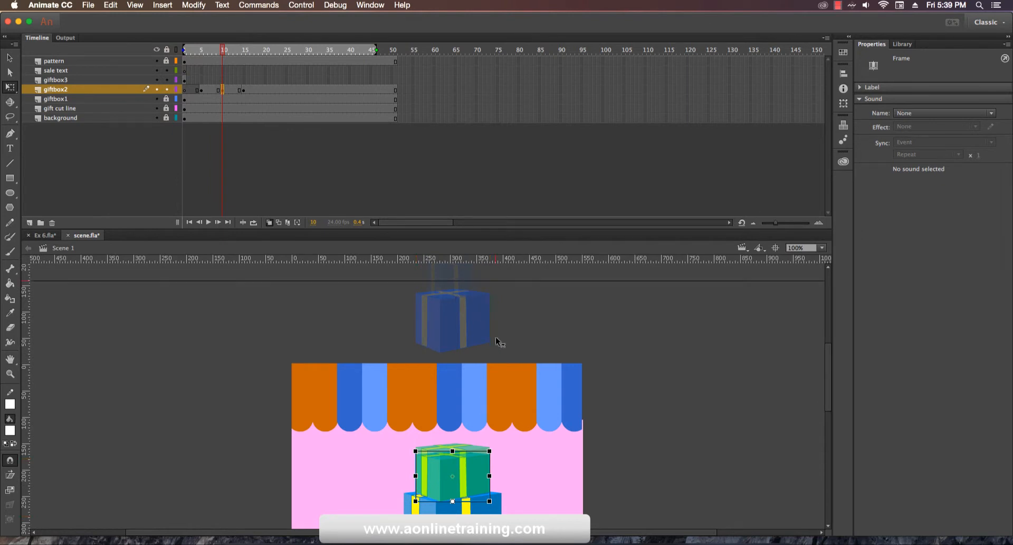
{"action": "left_click_drag", "start_coordinate": [499, 342], "coordinate": [508, 448]}
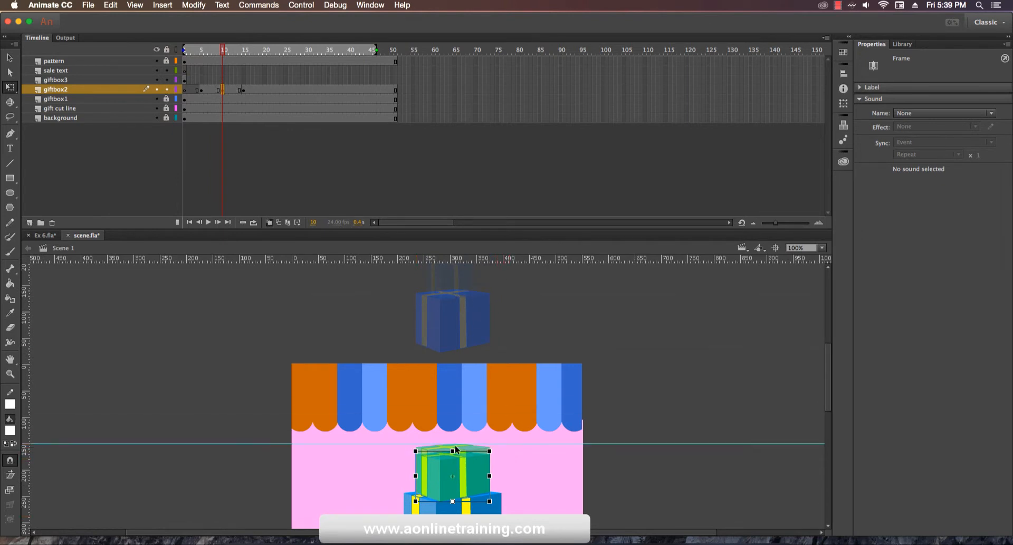
{"action": "left_click", "coordinate": [244, 90]}
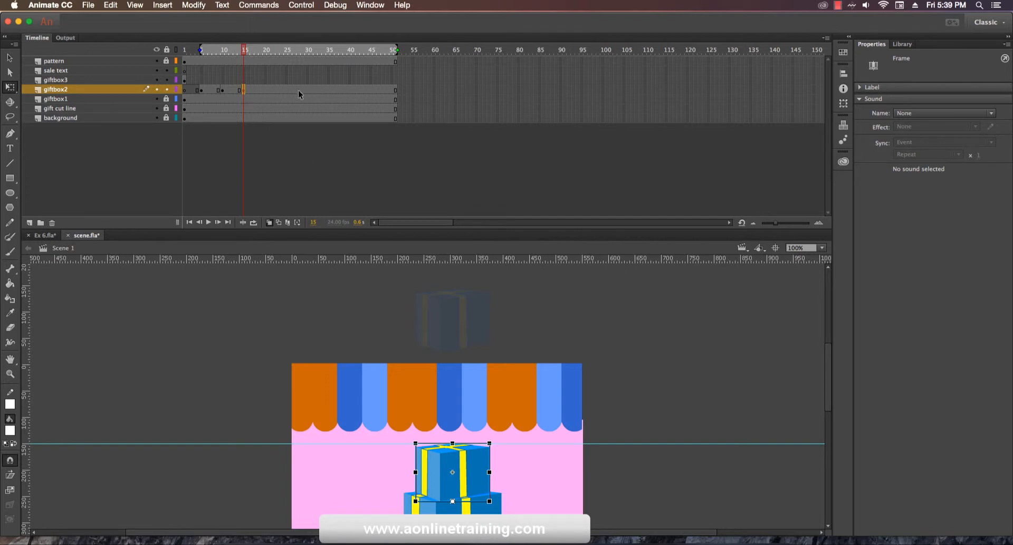
Step: Create a classic tween across the giftbox2 keyframes from frame 5 to frame 15
{"action": "left_click", "coordinate": [201, 90]}
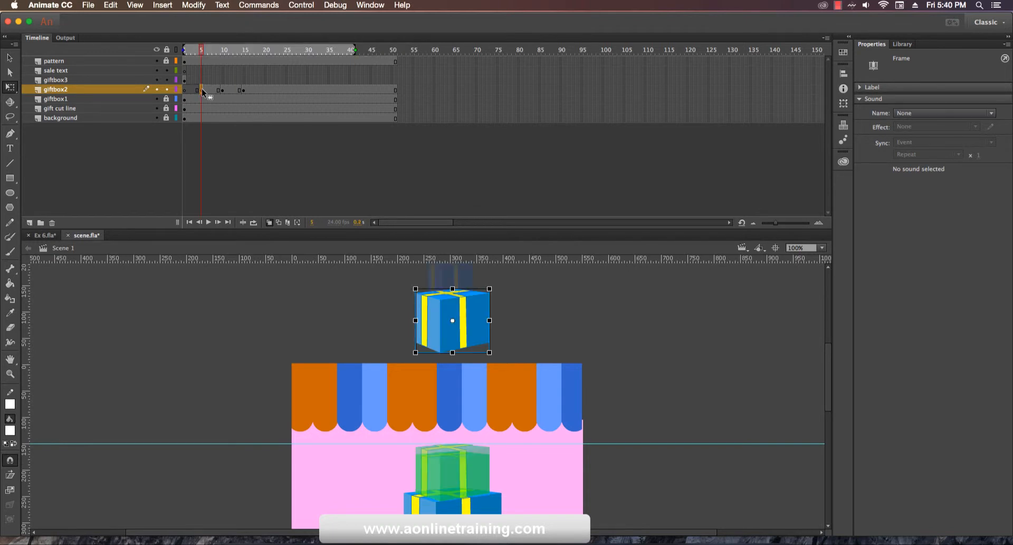
{"action": "left_click", "coordinate": [242, 91], "text": "shift"}
{"action": "right_click", "coordinate": [243, 90]}
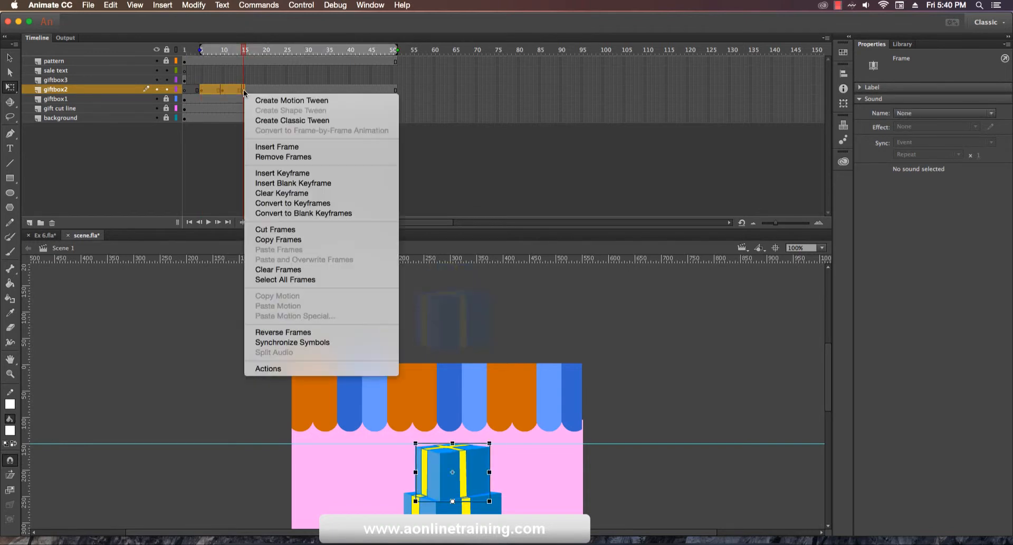
{"action": "left_click", "coordinate": [287, 122]}
{"action": "left_click", "coordinate": [267, 122]}
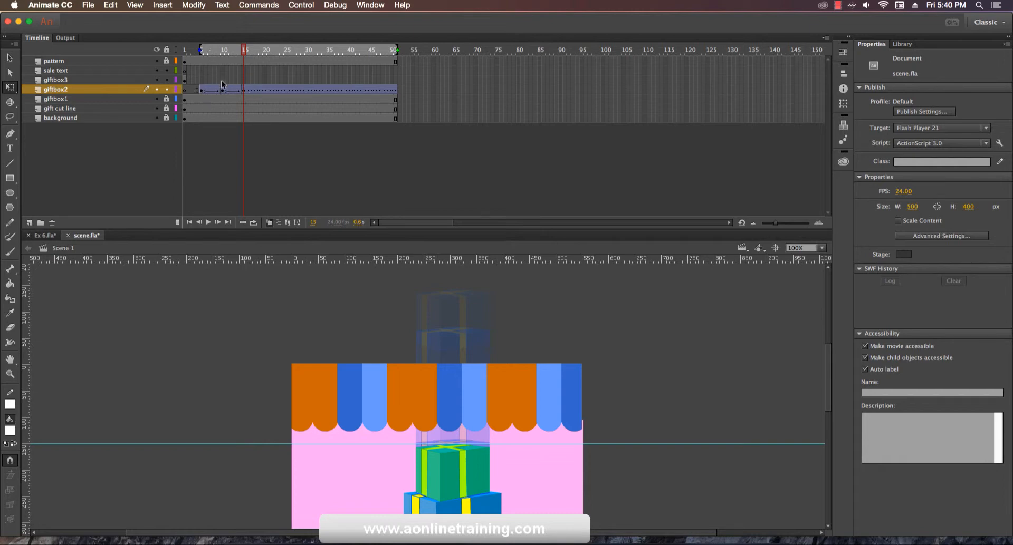
Step: Extend the giftbox3 layer to frame 51 to match the length of the other layers
{"action": "left_click", "coordinate": [185, 80]}
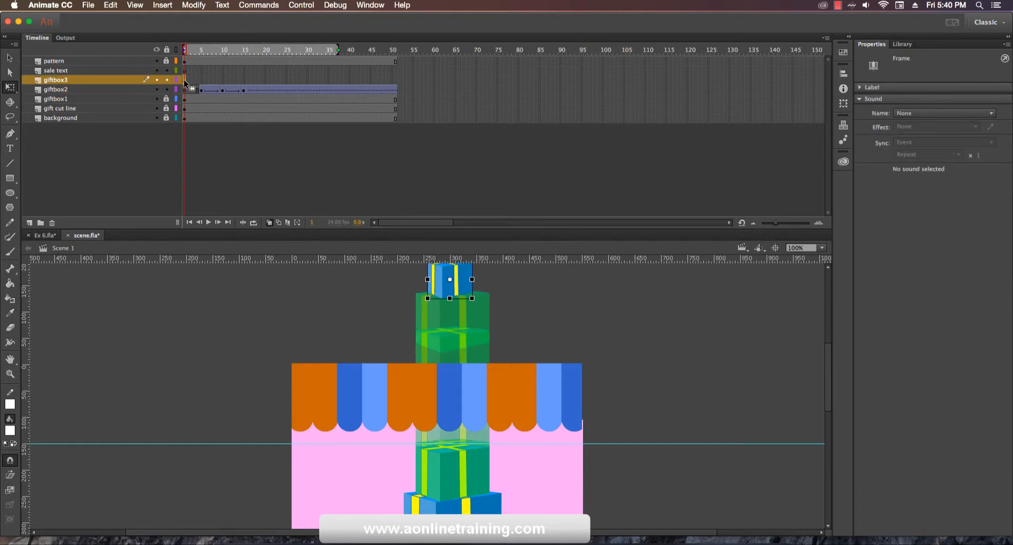
{"action": "left_click_drag", "start_coordinate": [184, 80], "coordinate": [395, 81]}
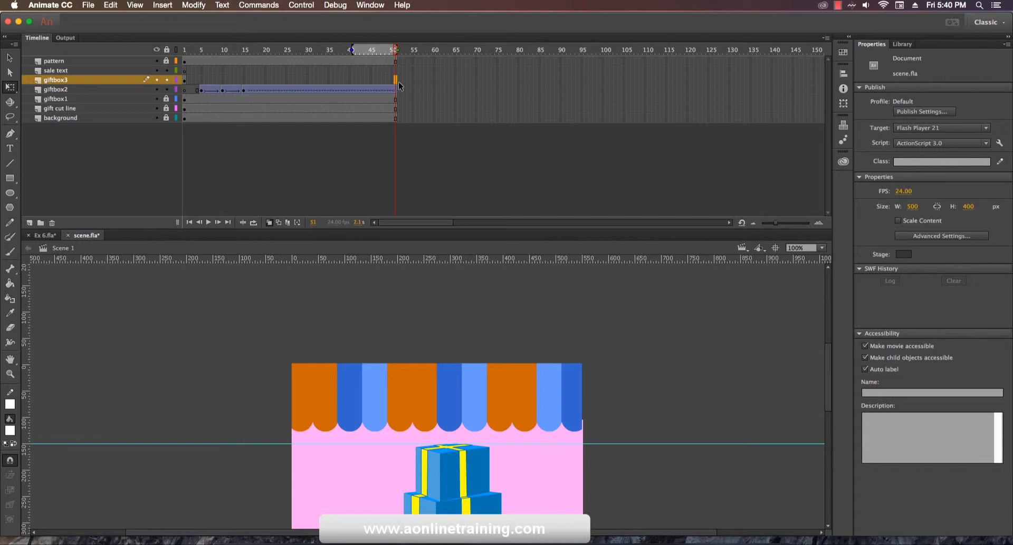
{"action": "left_click", "coordinate": [398, 81]}
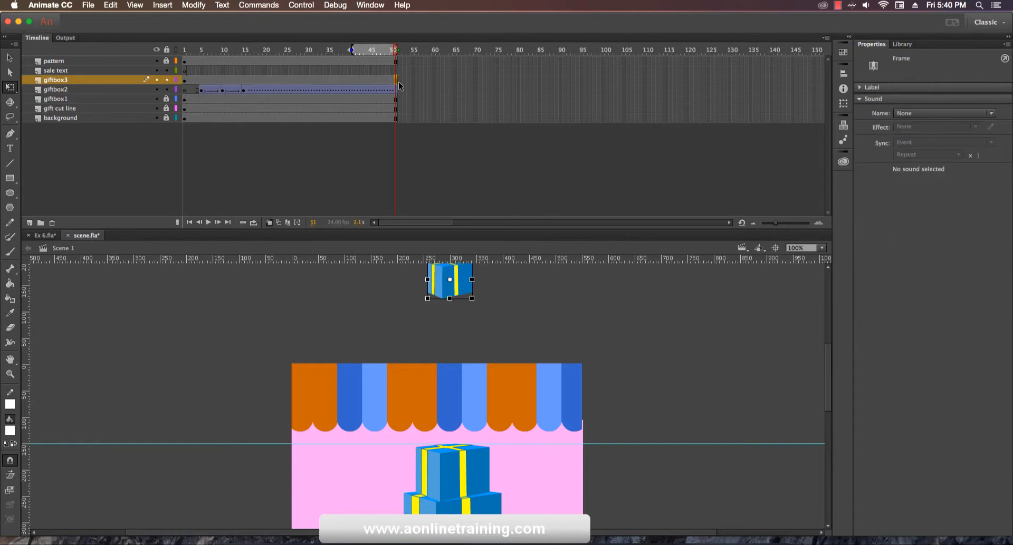
Step: Insert a keyframe at frame 15 of the giftbox3 layer
{"action": "left_click", "coordinate": [200, 80]}
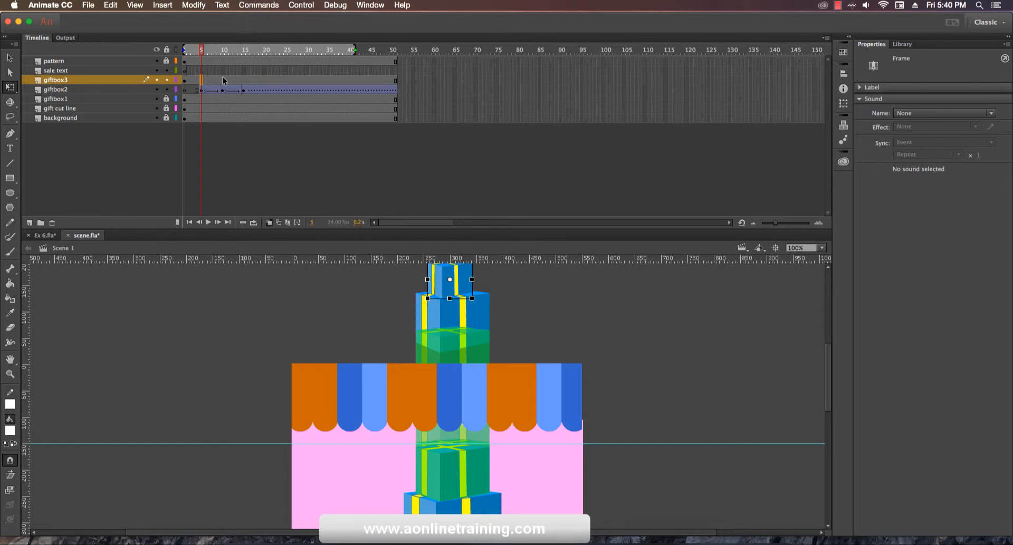
{"action": "left_click", "coordinate": [222, 80]}
{"action": "left_click", "coordinate": [243, 80]}
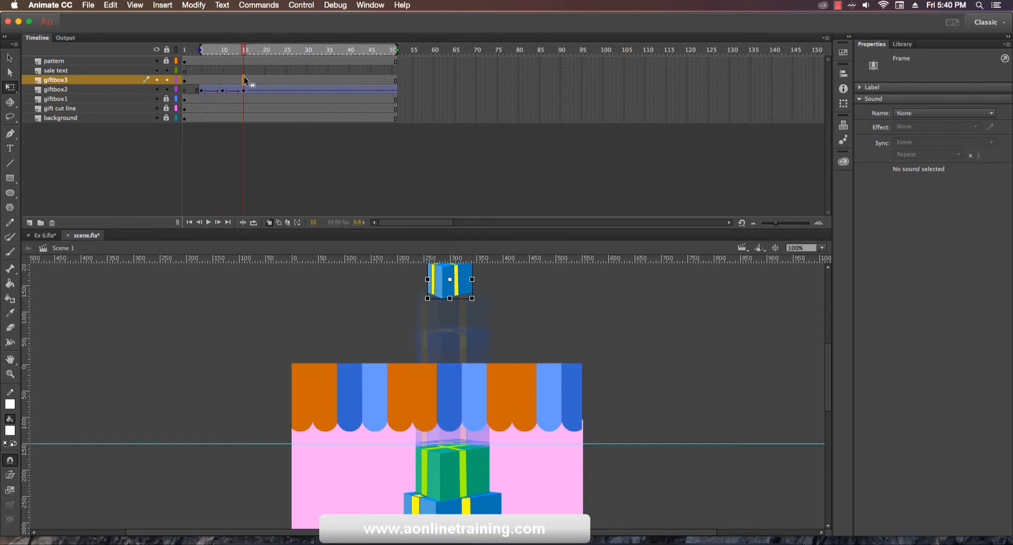
{"action": "right_click", "coordinate": [243, 79]}
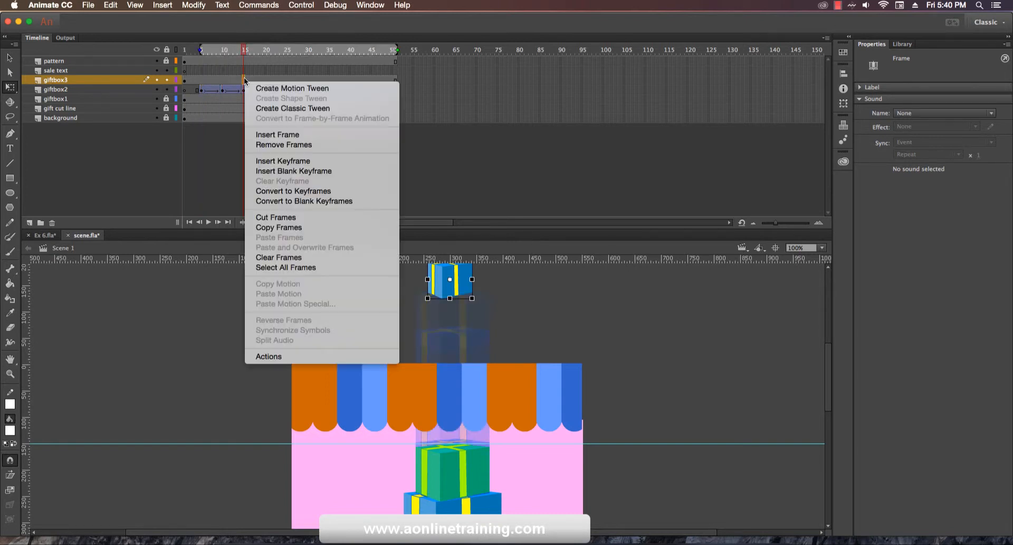
{"action": "double_click", "coordinate": [243, 79]}
{"action": "key", "text": "F6"}
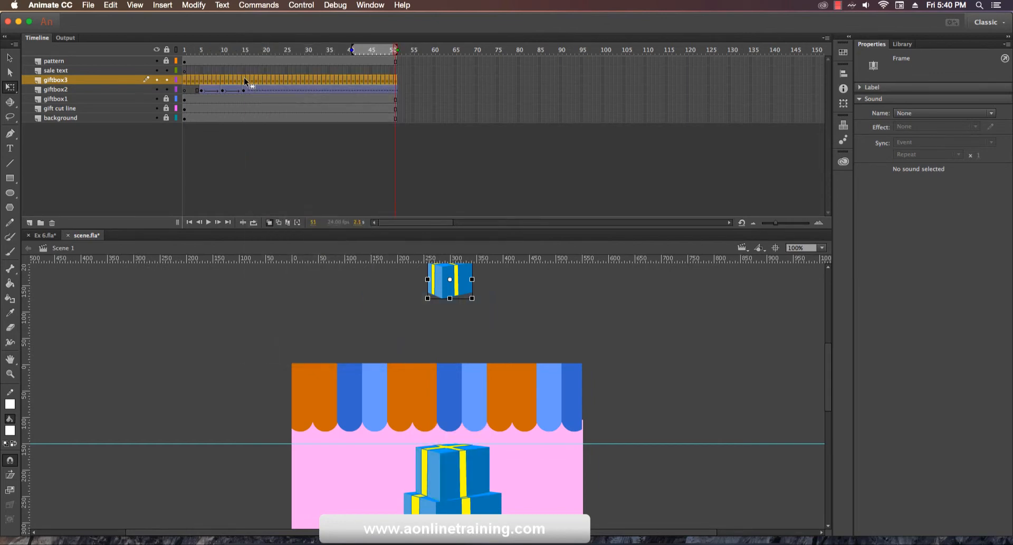
{"action": "left_click", "coordinate": [244, 80]}
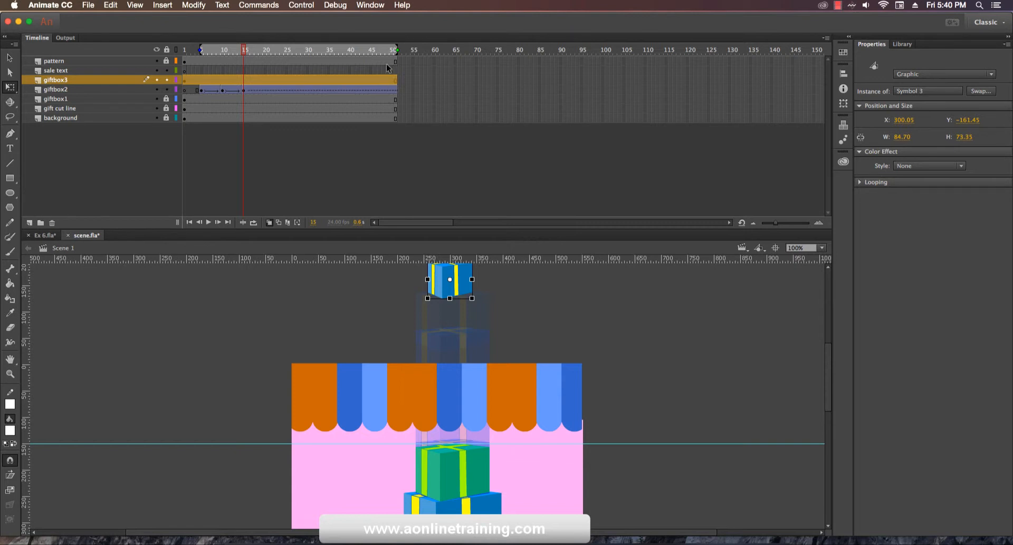
{"action": "left_click", "coordinate": [404, 80]}
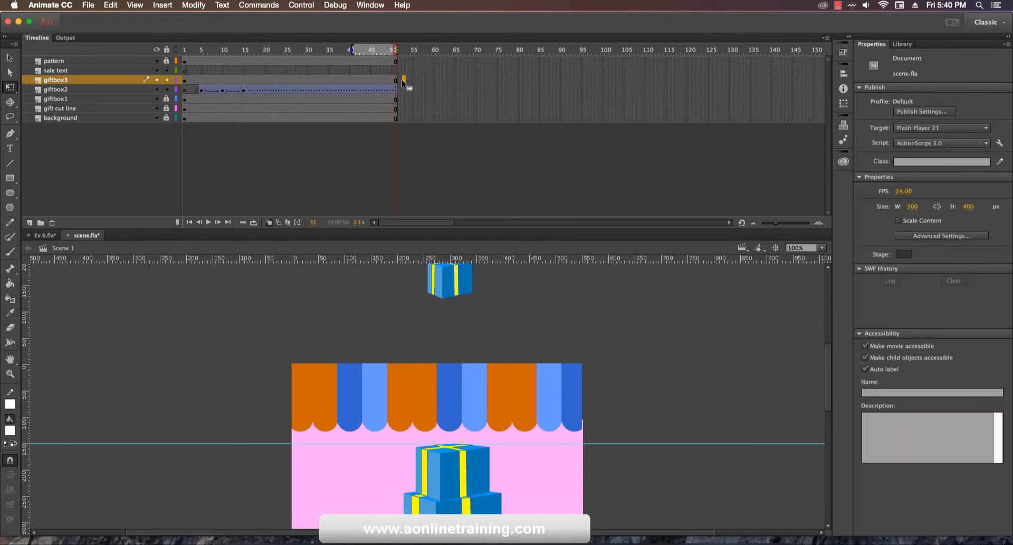
{"action": "left_click", "coordinate": [244, 78]}
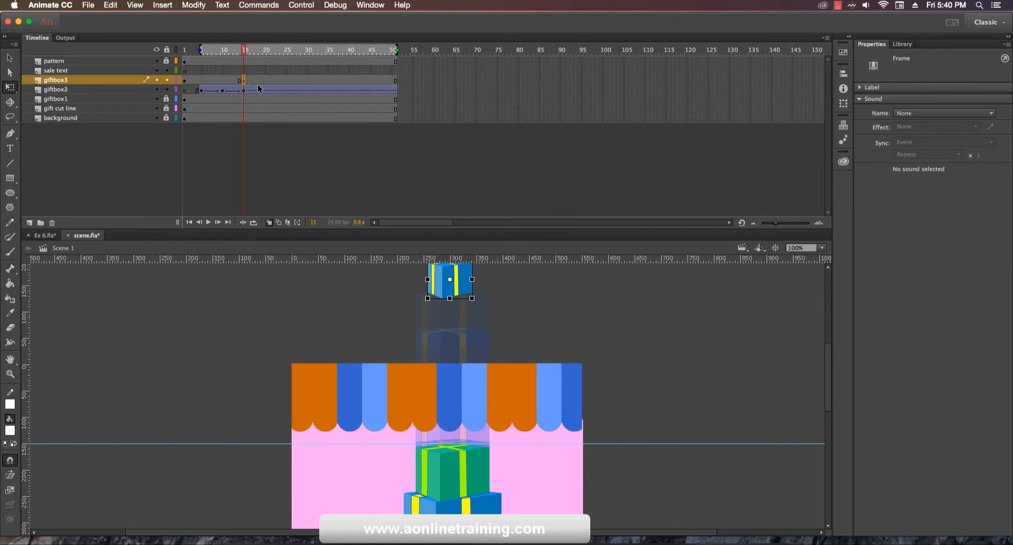
Step: With the playhead at frame 20 of giftbox3, nudge the smallest box straight down onto giftbox2 at Y 129.55
{"action": "left_click", "coordinate": [268, 80]}
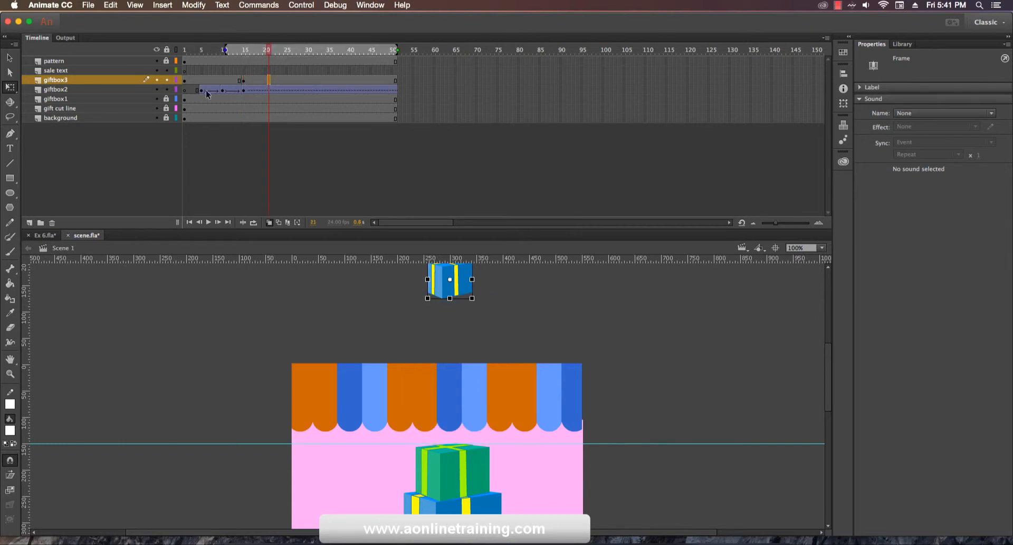
{"action": "double_click", "coordinate": [265, 81]}
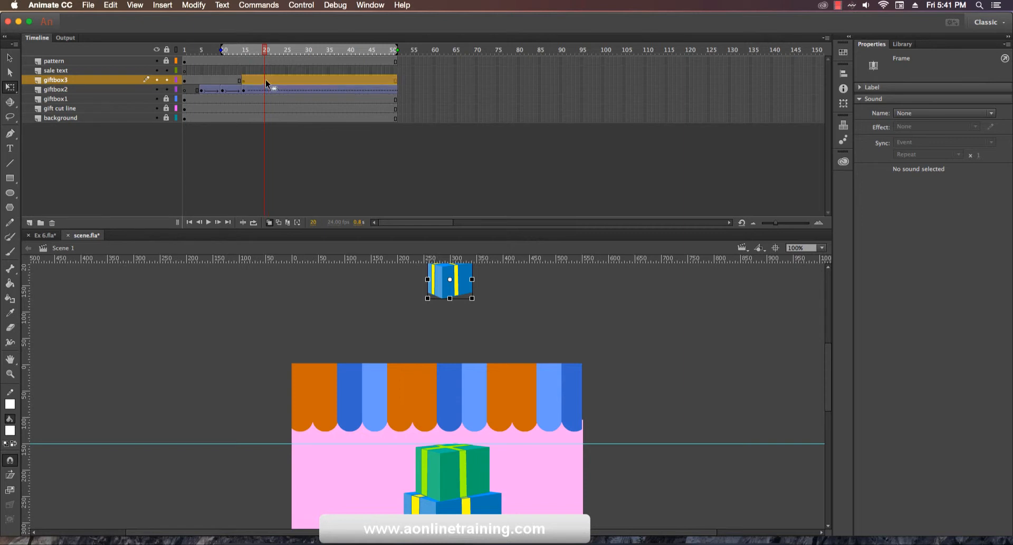
{"action": "left_click", "coordinate": [264, 79]}
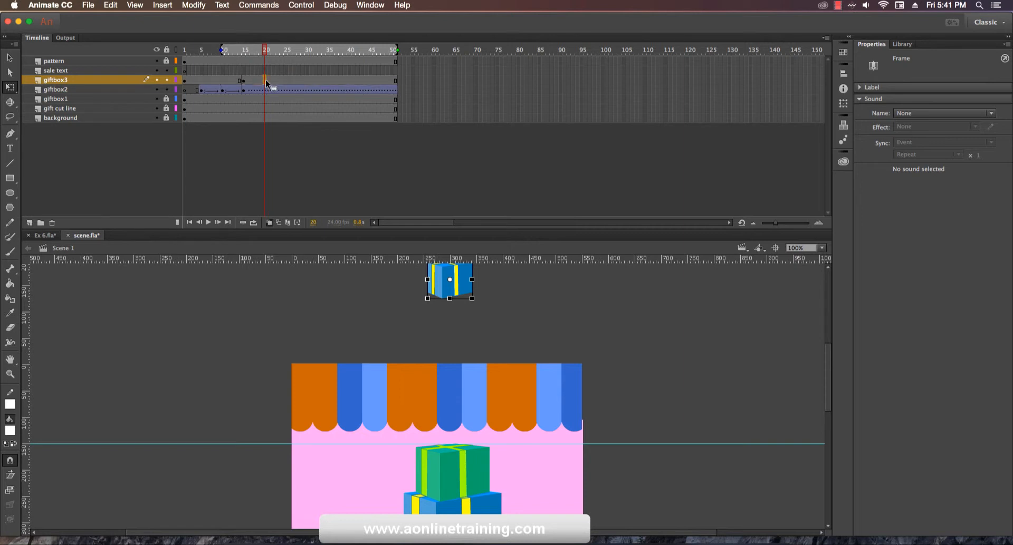
{"action": "key", "text": "Down"}
{"action": "key", "text": "Down"}
{"action": "key", "text": "Down"}
{"action": "key", "text": "Down"}
{"action": "key", "text": "Down"}
{"action": "key", "text": "Down"}
{"action": "key", "text": "Down"}
{"action": "key", "text": "Down"}
{"action": "key", "text": "Down"}
{"action": "key", "text": "Down"}
{"action": "key", "text": "Down"}
{"action": "key", "text": "Down"}
{"action": "key", "text": "Down"}
{"action": "key", "text": "Down"}
{"action": "key", "text": "Down"}
{"action": "key", "text": "Down"}
{"action": "key", "text": "Down"}
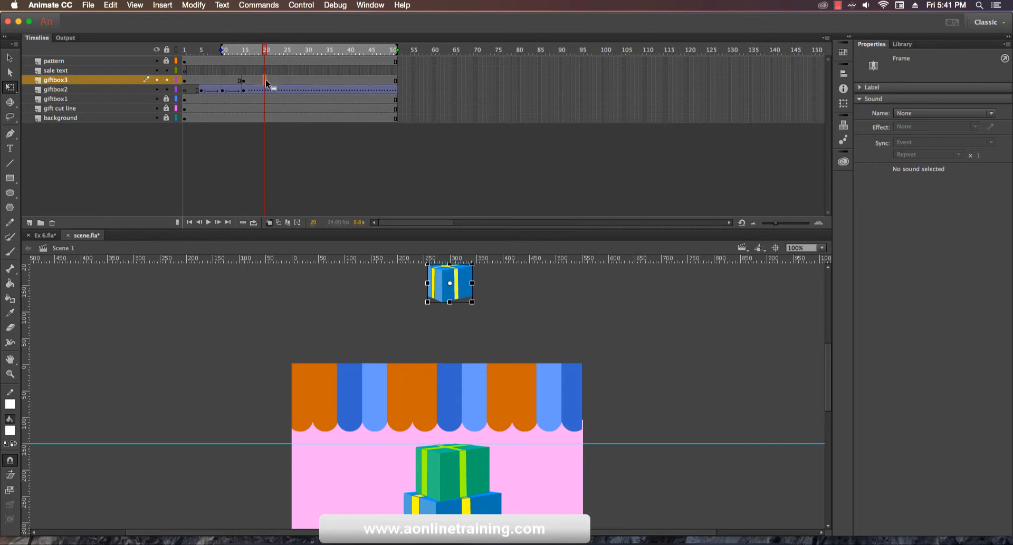
{"action": "key", "text": "shift+Down"}
{"action": "key", "text": "shift+Down"}
{"action": "key", "text": "shift+Down"}
{"action": "key", "text": "shift+Down"}
{"action": "key", "text": "shift+Down"}
{"action": "key", "text": "shift+Down"}
{"action": "key", "text": "shift+Down"}
{"action": "key", "text": "shift+Down"}
{"action": "key", "text": "shift+Down"}
{"action": "key", "text": "shift+Down"}
{"action": "key", "text": "shift+Down"}
{"action": "key", "text": "shift+Down"}
{"action": "key", "text": "shift+Down"}
{"action": "key", "text": "shift+Down"}
{"action": "key", "text": "shift+Down"}
{"action": "key", "text": "shift+Down"}
{"action": "key", "text": "shift+Down"}
{"action": "key", "text": "shift+Down"}
{"action": "key", "text": "shift+Down"}
{"action": "key", "text": "shift+Down"}
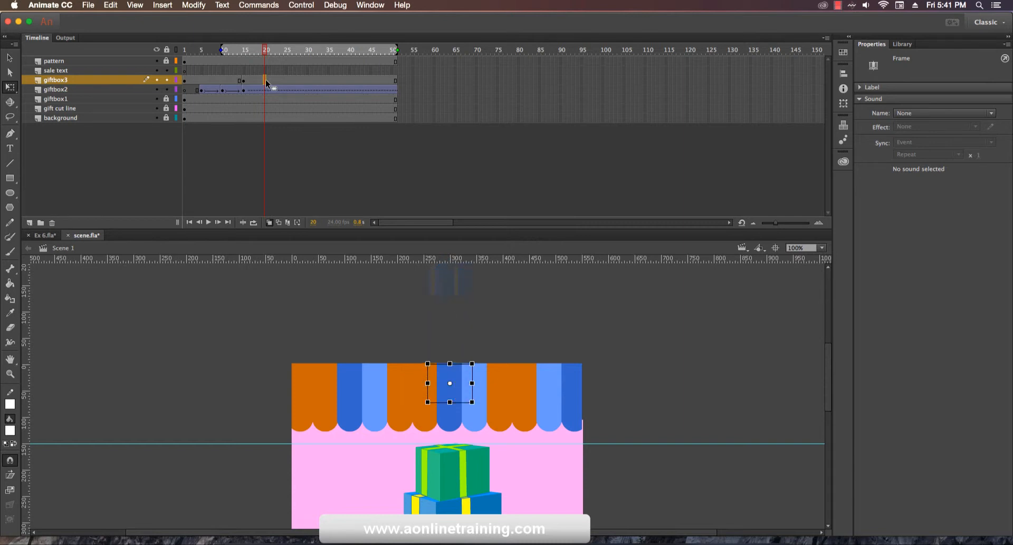
{"action": "key", "text": "shift+Down"}
{"action": "key", "text": "shift+Down"}
{"action": "key", "text": "shift+Down"}
{"action": "key", "text": "shift+Down"}
{"action": "key", "text": "shift+Down"}
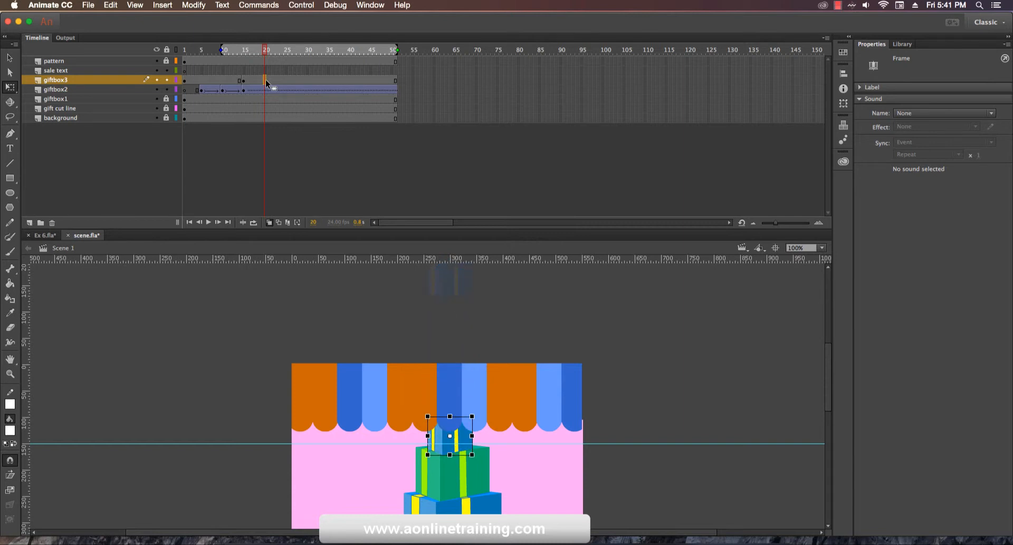
{"action": "key", "text": "Up"}
{"action": "key", "text": "Up"}
{"action": "key", "text": "Up"}
{"action": "key", "text": "Up"}
{"action": "key", "text": "Up"}
{"action": "key", "text": "Up"}
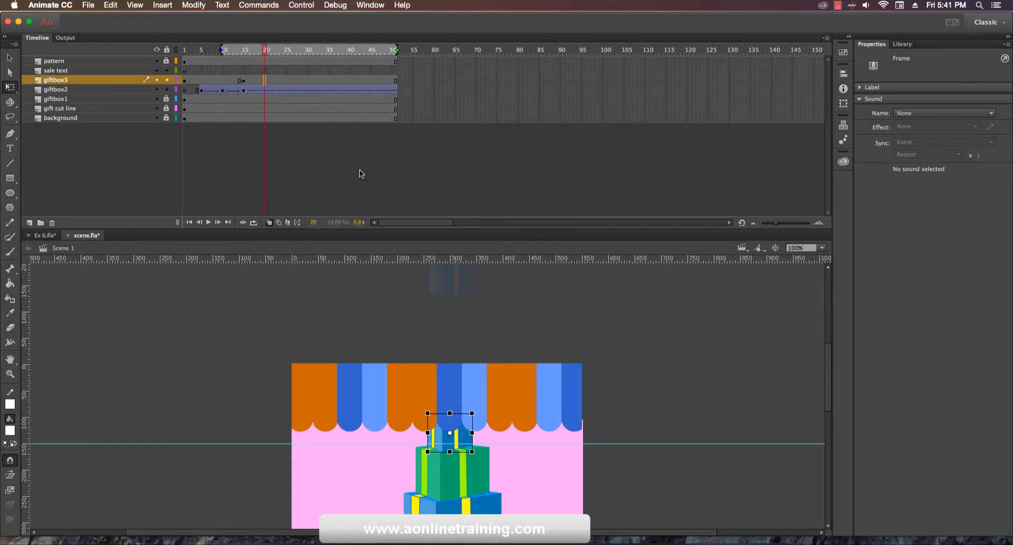
Step: Move the giftbox3 transformation point to its bottom edge and scale the box to about 50.4 px wide at a new keyframe on frame 20
{"action": "left_click", "coordinate": [452, 437]}
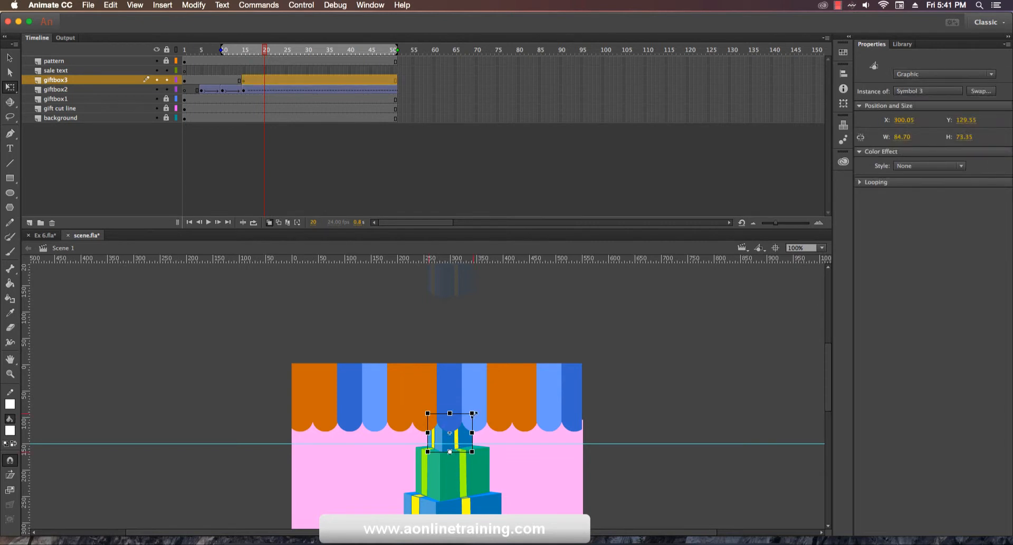
{"action": "left_click", "coordinate": [264, 80]}
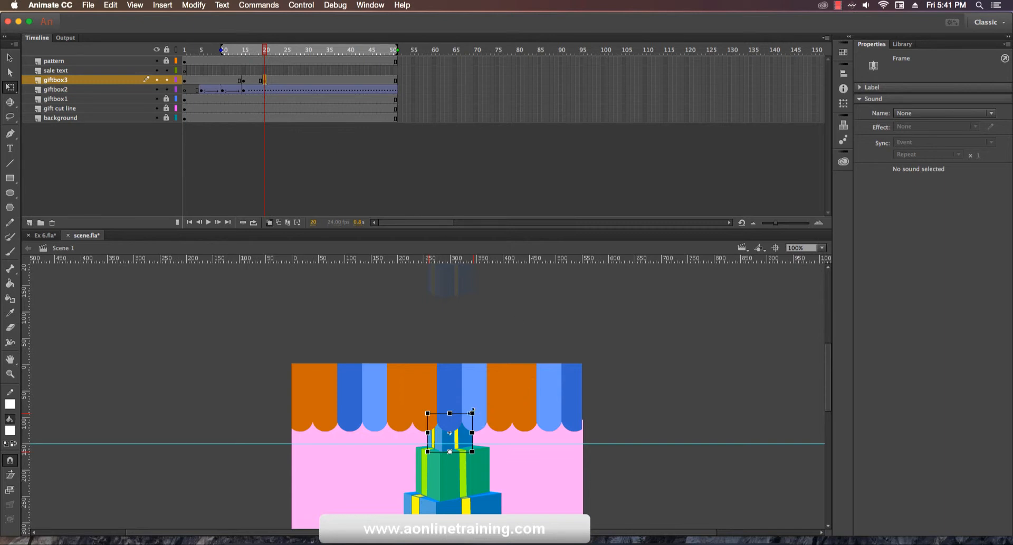
{"action": "left_click_drag", "start_coordinate": [472, 412], "coordinate": [464, 430]}
{"action": "left_click", "coordinate": [694, 382]}
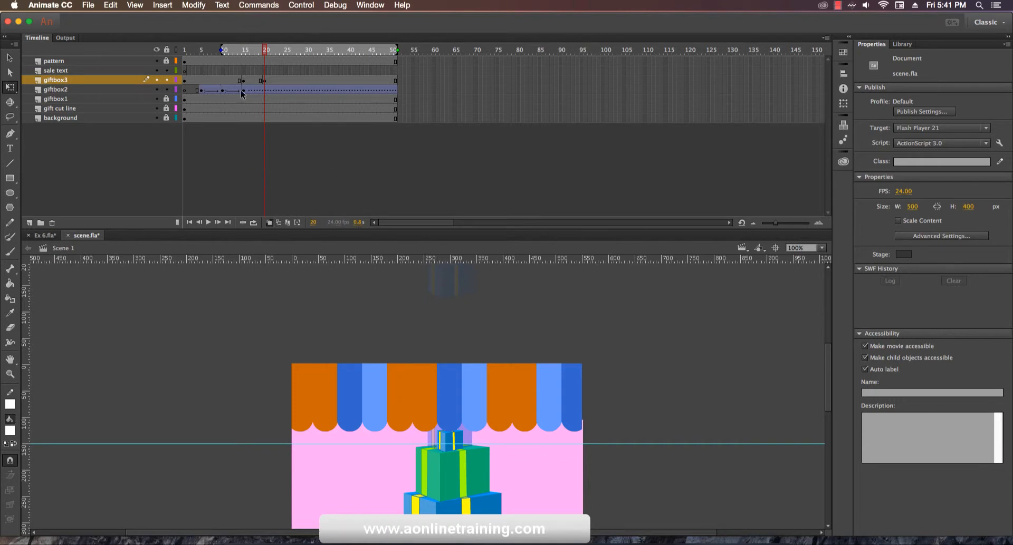
Step: Turn off Onion Skin and squash the smallest box at frame 20 of giftbox3 to about 16.2 px high
{"action": "left_click", "coordinate": [269, 223]}
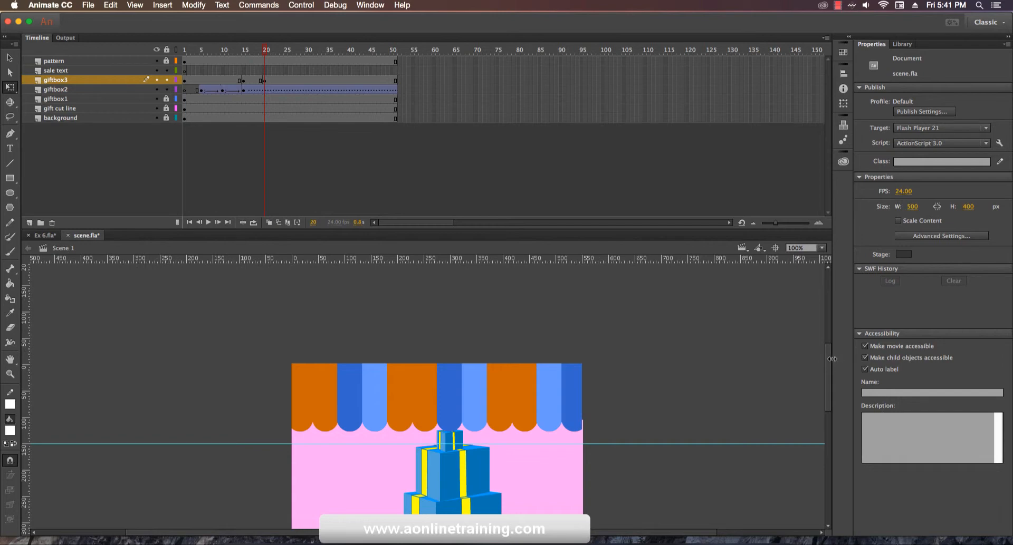
{"action": "left_click_drag", "start_coordinate": [831, 359], "coordinate": [831, 380]}
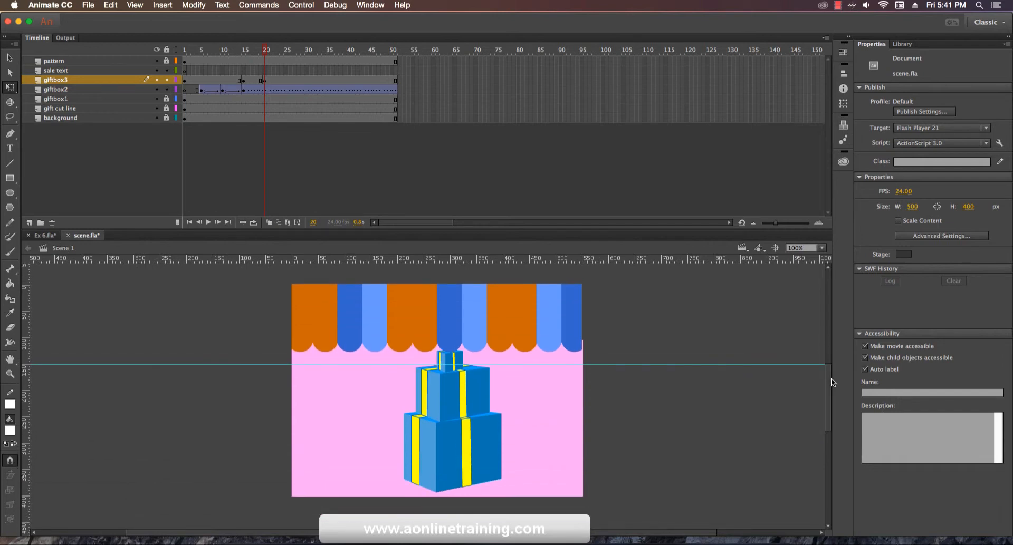
{"action": "left_click", "coordinate": [264, 81]}
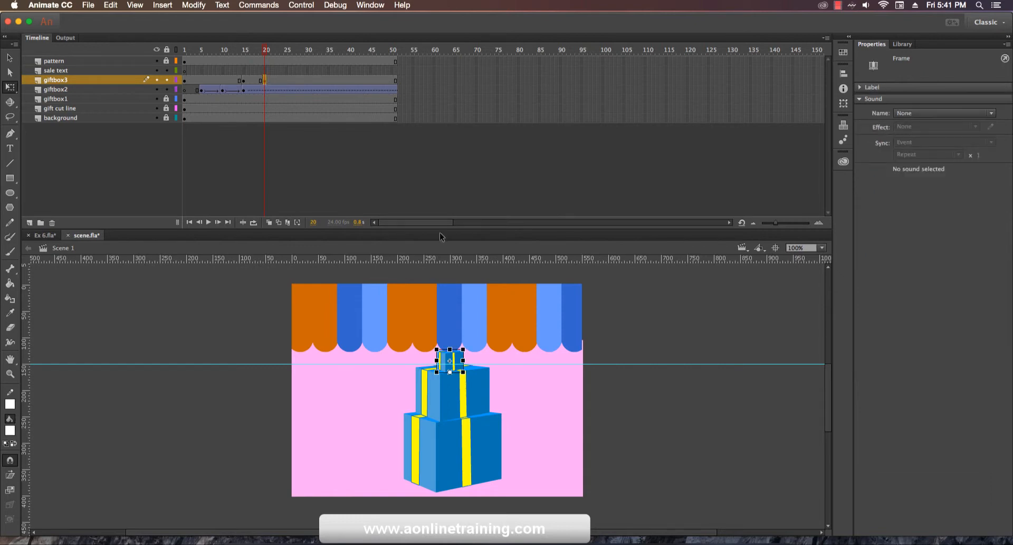
{"action": "left_click", "coordinate": [450, 356]}
{"action": "left_click_drag", "start_coordinate": [450, 356], "coordinate": [452, 362]}
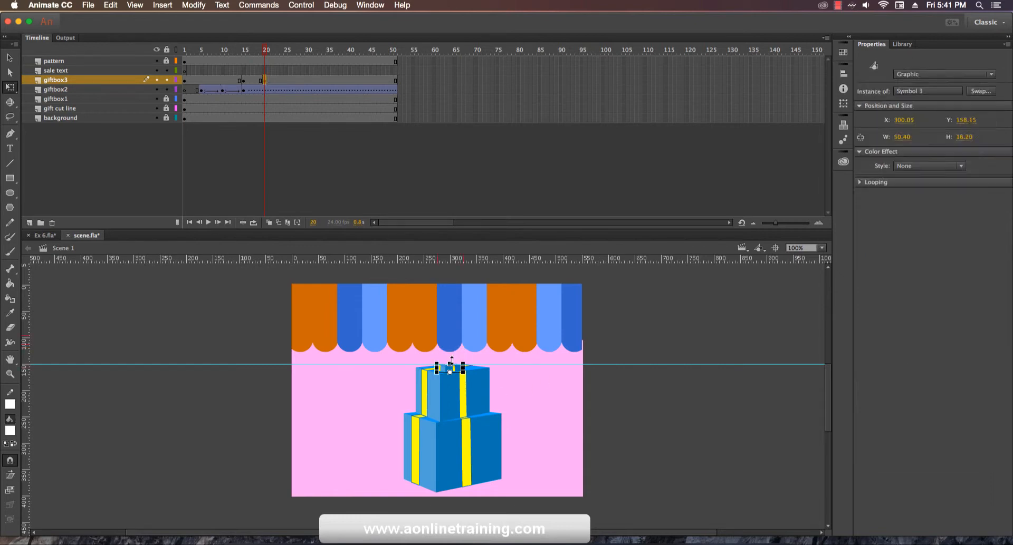
Step: Add a keyframe at frame 25 of giftbox3 and stretch the smallest box upward to 39 px high
{"action": "left_click", "coordinate": [286, 80]}
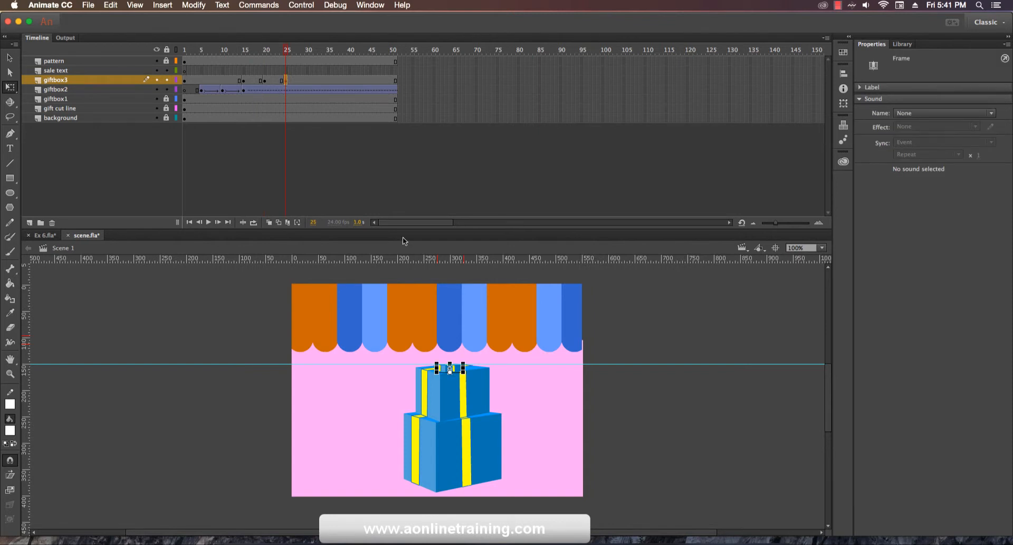
{"action": "left_click_drag", "start_coordinate": [449, 363], "coordinate": [450, 354]}
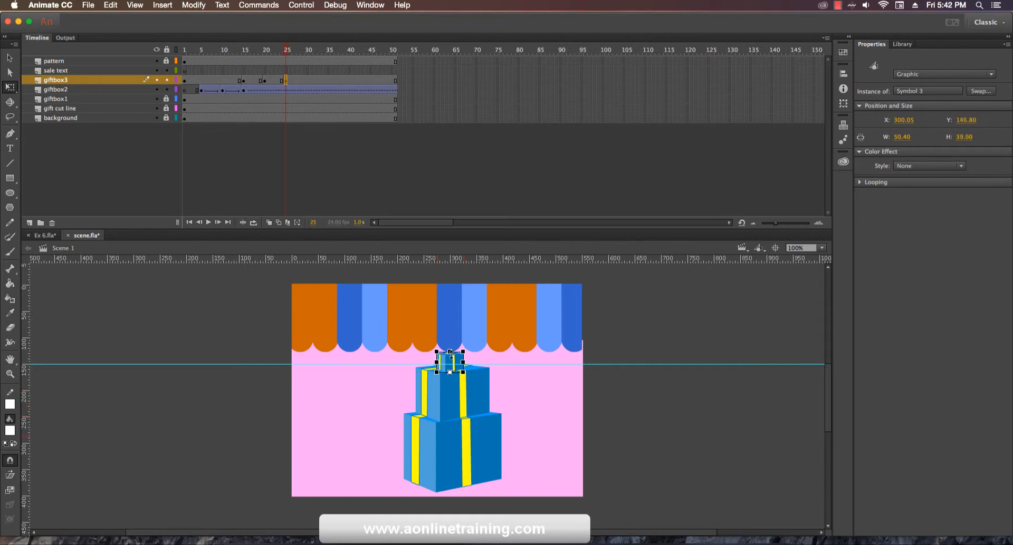
{"action": "left_click", "coordinate": [632, 405]}
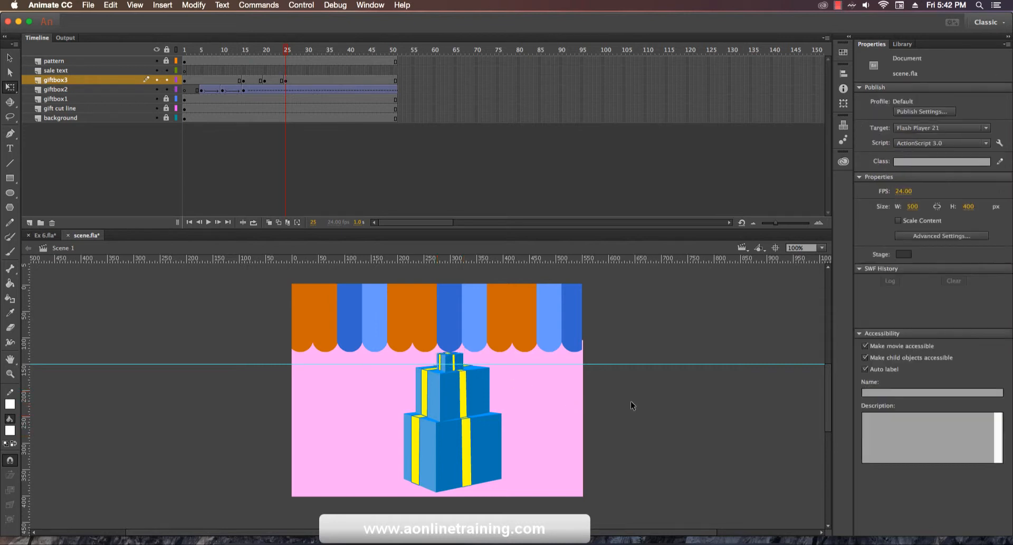
Step: Create classic tweens across frames 15 to 25 of the giftbox3 layer
{"action": "left_click", "coordinate": [242, 79]}
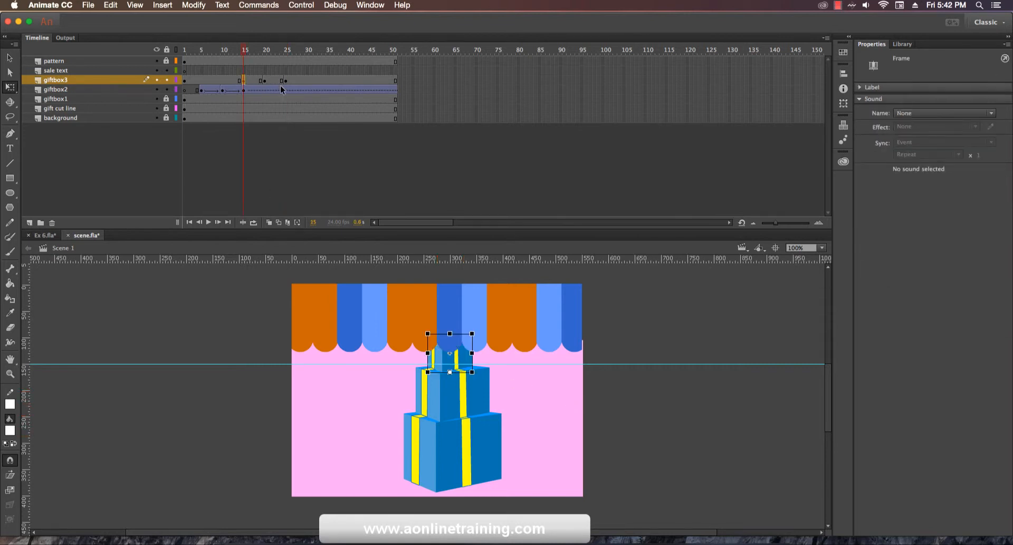
{"action": "left_click", "coordinate": [285, 80], "text": "shift"}
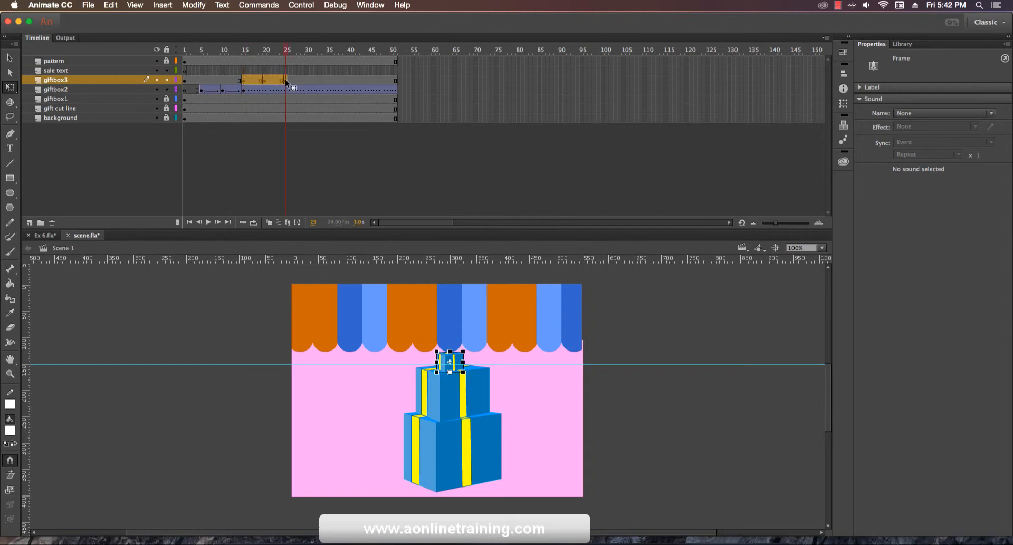
{"action": "right_click", "coordinate": [284, 78]}
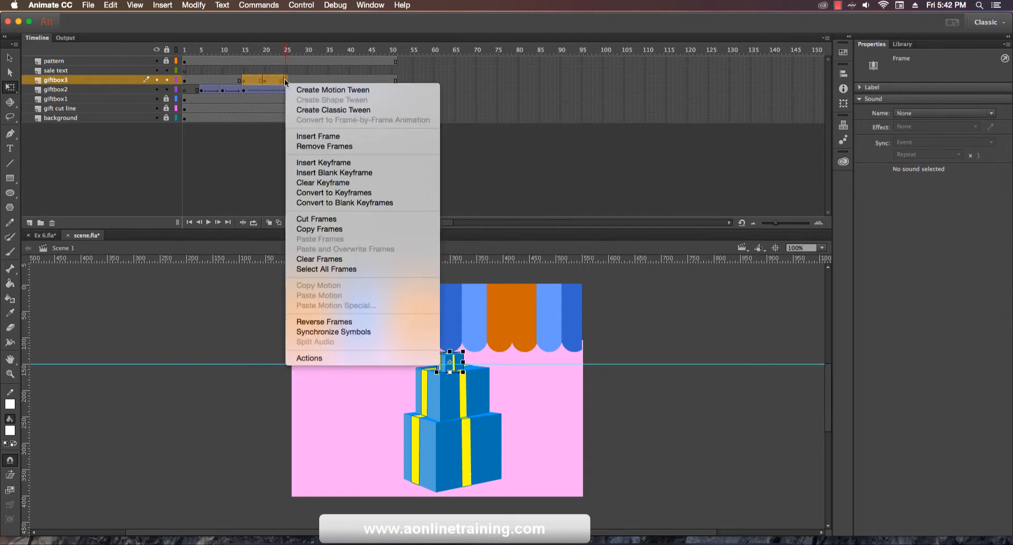
{"action": "left_click", "coordinate": [323, 110]}
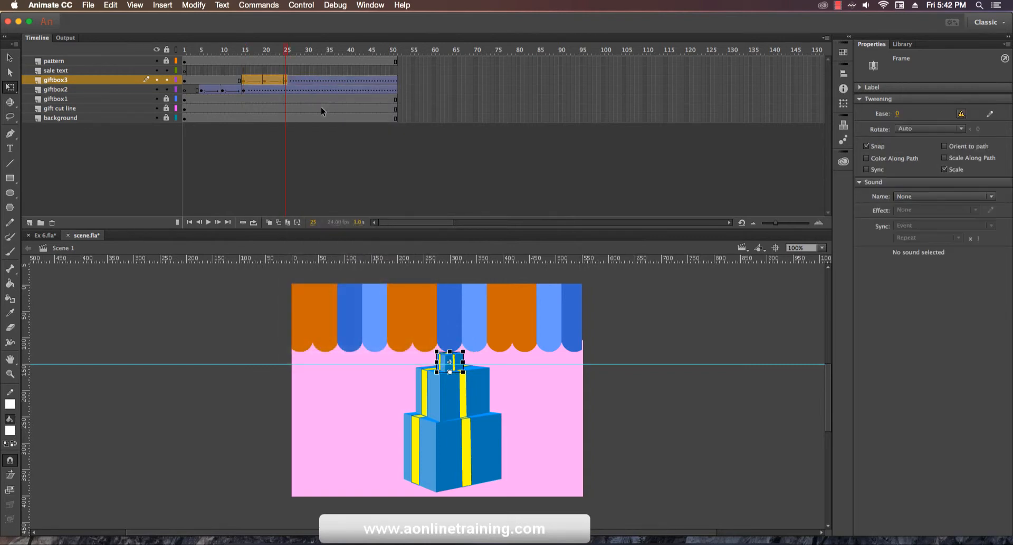
{"action": "left_click", "coordinate": [656, 447]}
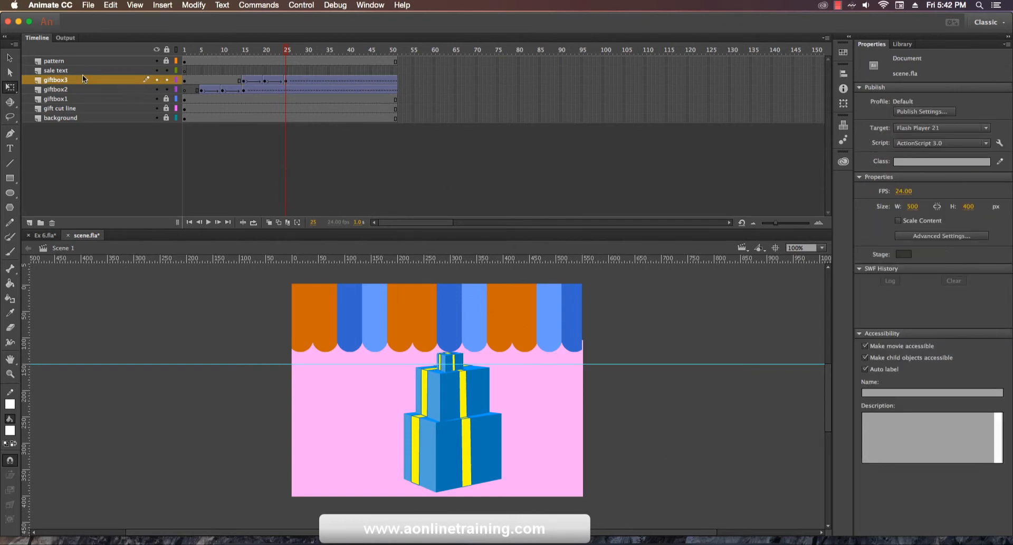
Step: Preview the gift box animation from frame 1 and return the playhead to the start
{"action": "left_click", "coordinate": [201, 50]}
{"action": "left_click_drag", "start_coordinate": [195, 50], "coordinate": [183, 52]}
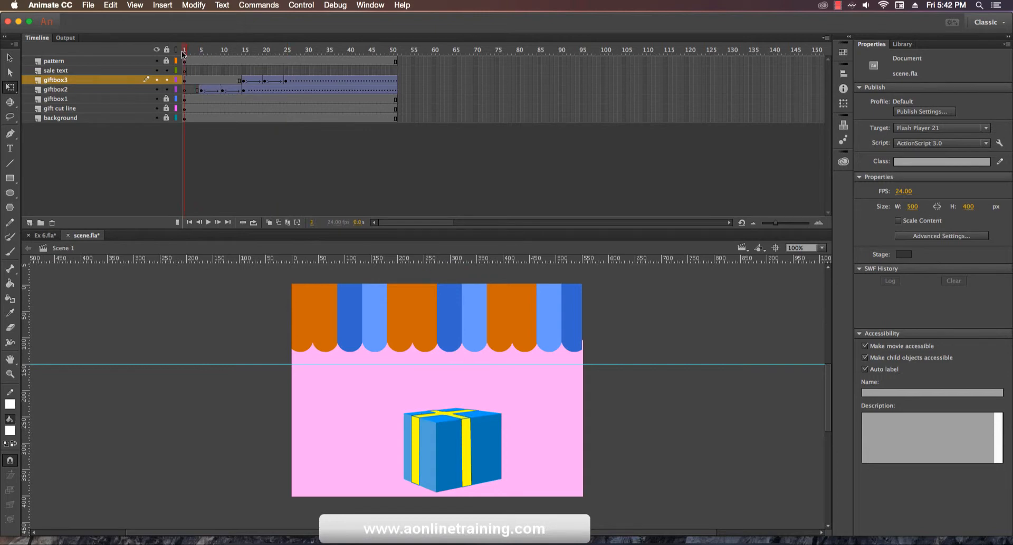
{"action": "key", "text": "Return"}
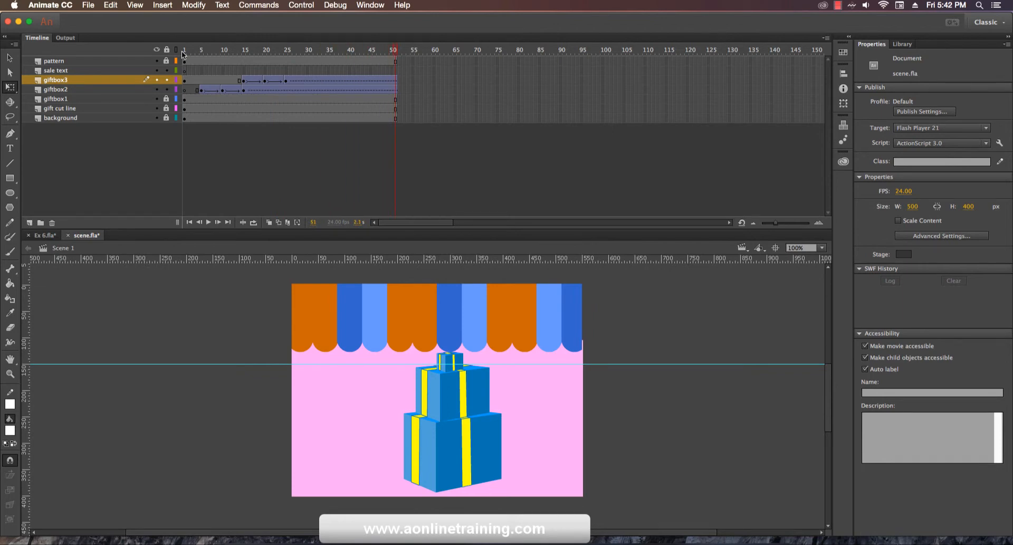
{"action": "left_click", "coordinate": [185, 51]}
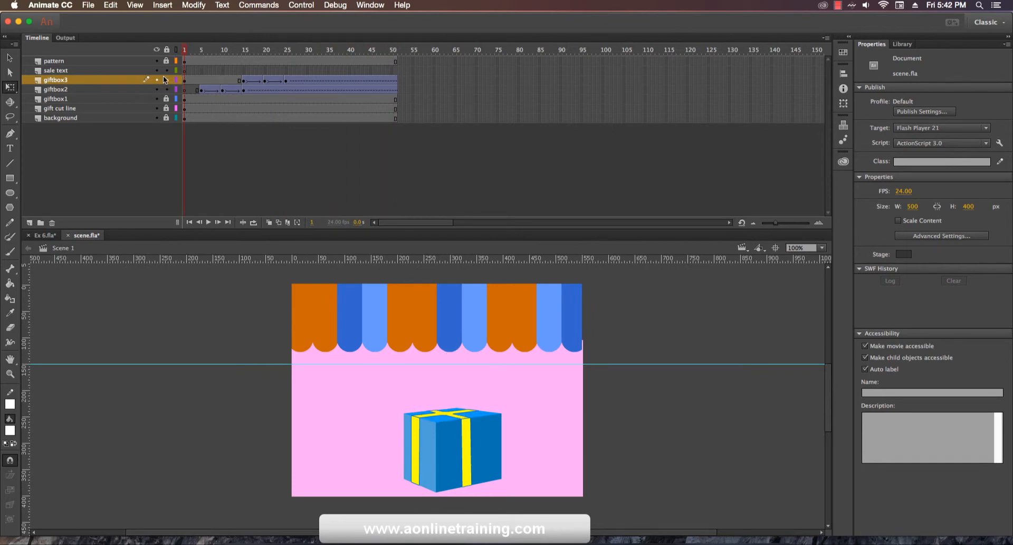
Step: Lock the giftbox3 and giftbox2 layers and insert a keyframe at frame 25 of the sale text layer
{"action": "left_click_drag", "start_coordinate": [168, 82], "coordinate": [168, 89]}
{"action": "left_click", "coordinate": [170, 71]}
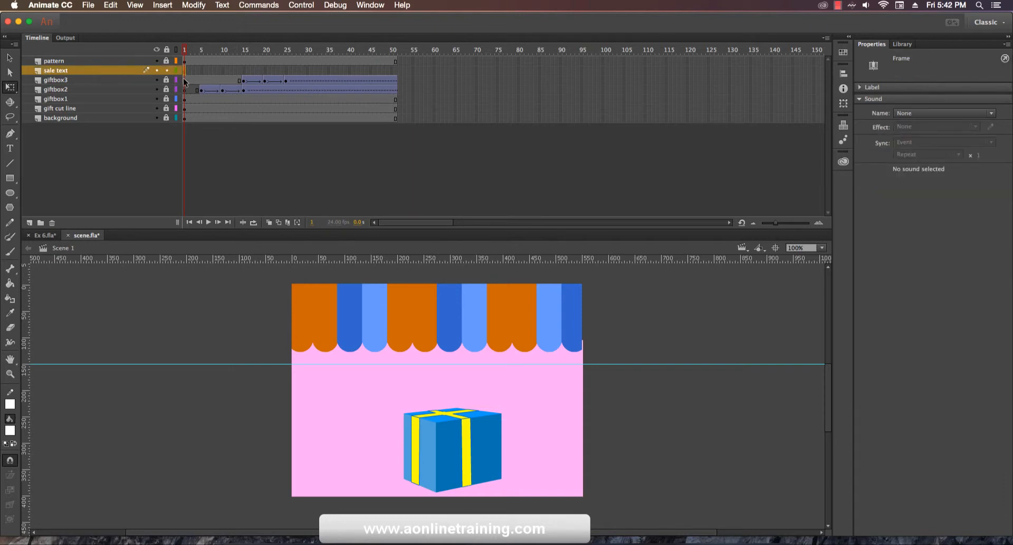
{"action": "left_click", "coordinate": [287, 69]}
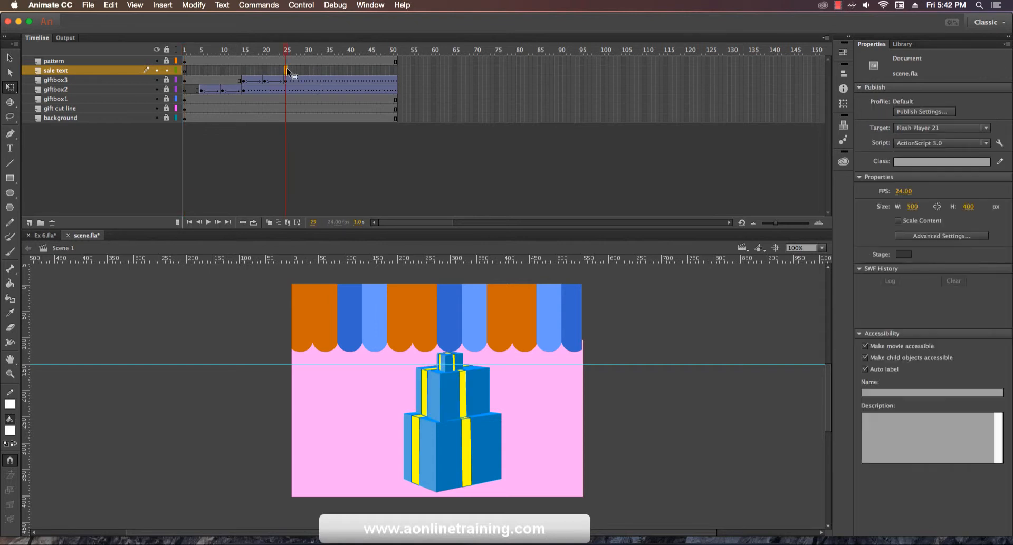
{"action": "right_click", "coordinate": [287, 68]}
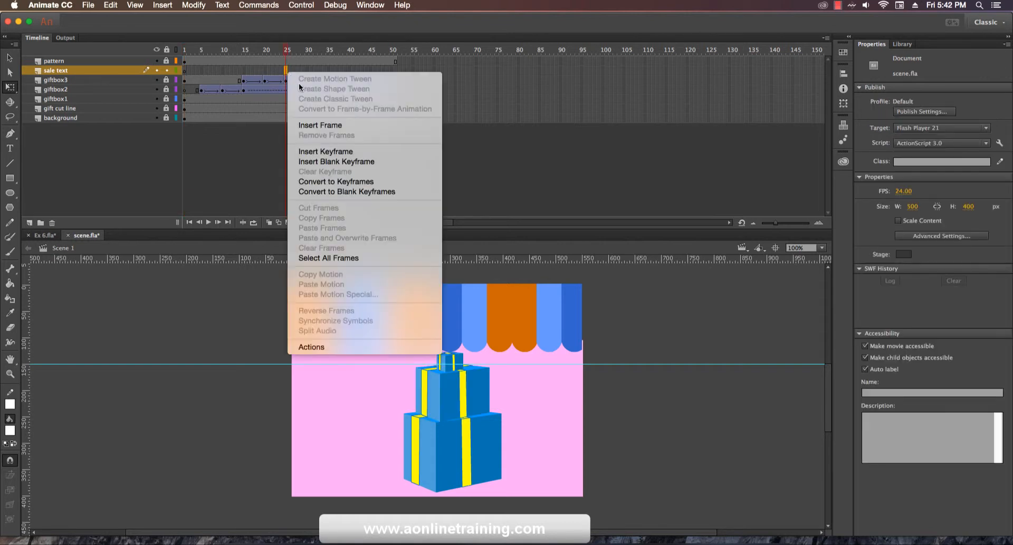
{"action": "left_click", "coordinate": [338, 150]}
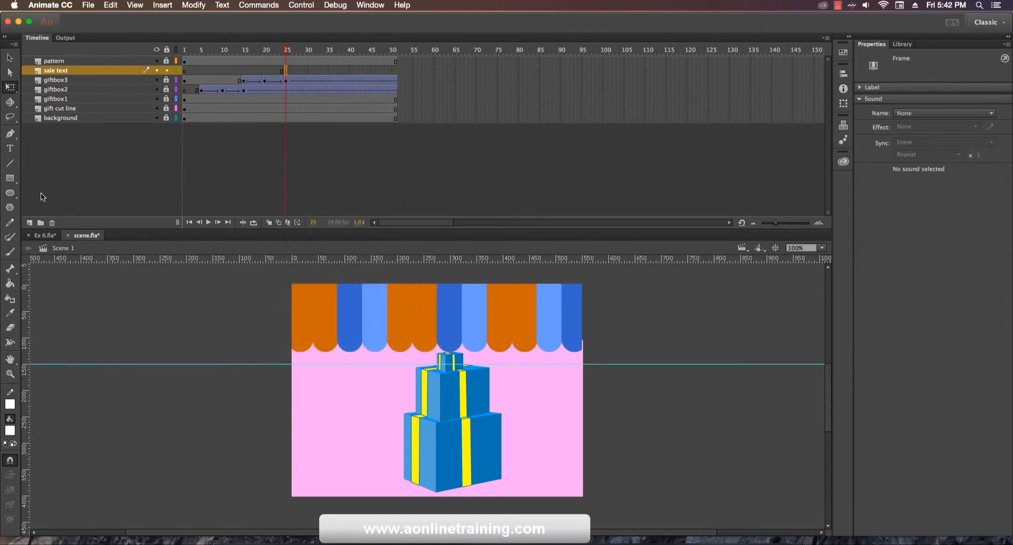
Step: Add the static text "50% Online shop" on three lines in the empty area left of the gift boxes
{"action": "left_click", "coordinate": [10, 150]}
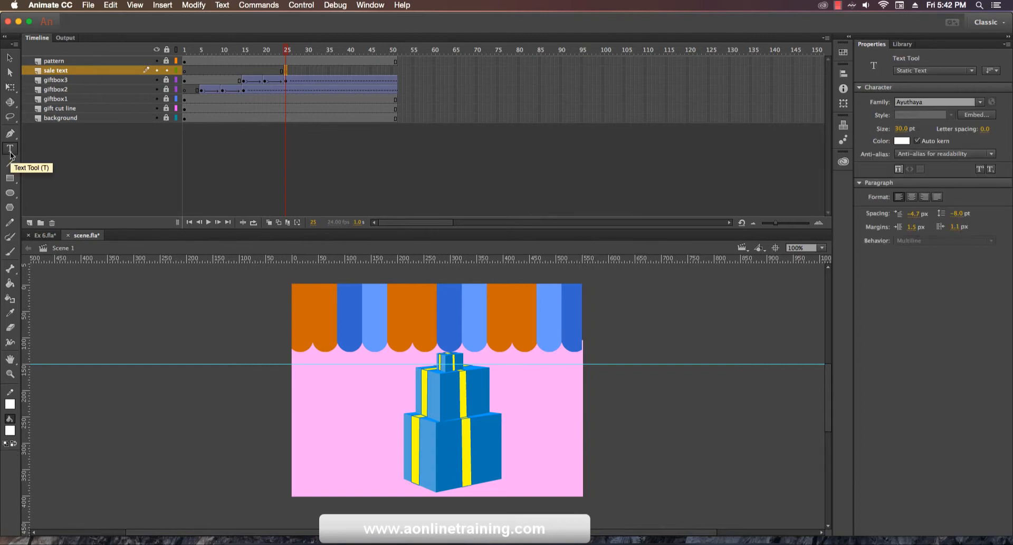
{"action": "left_click", "coordinate": [310, 393]}
{"action": "type", "text": "50"}
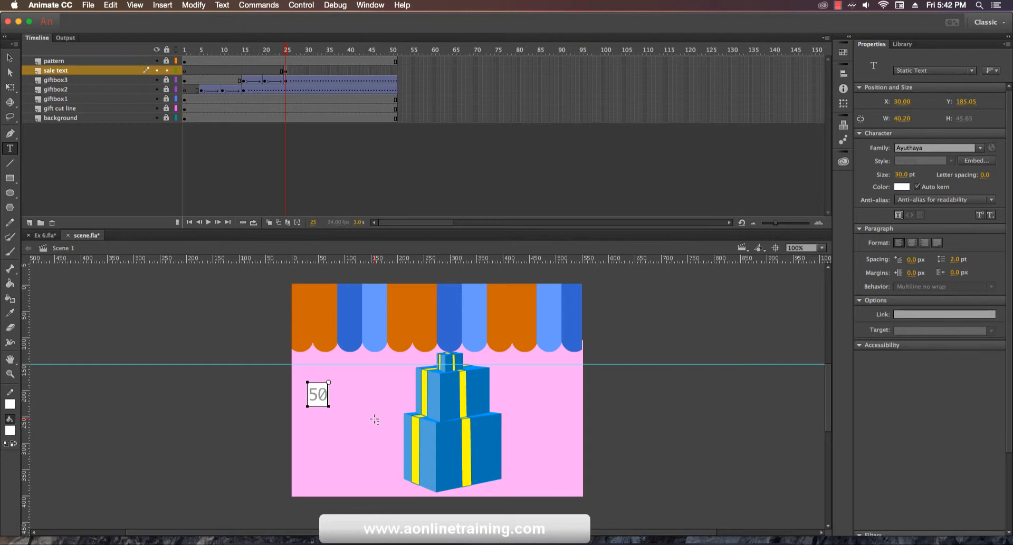
{"action": "type", "text": "%"}
{"action": "key", "text": "Return"}
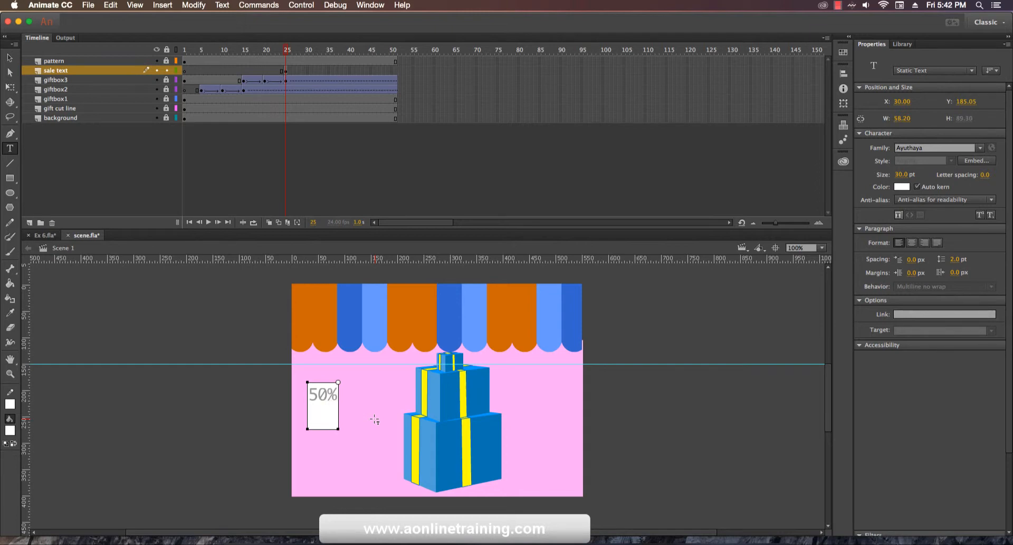
{"action": "type", "text": "Online"}
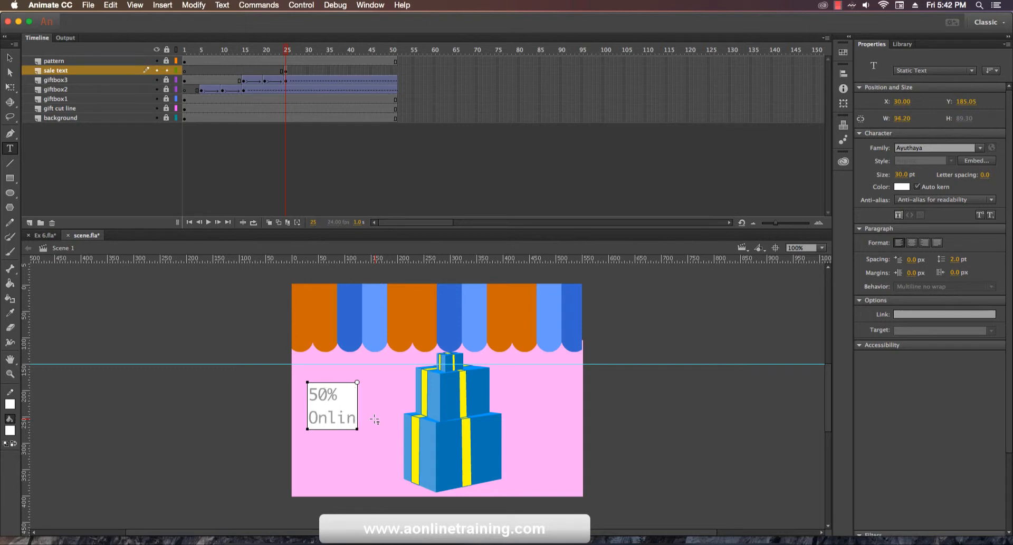
{"action": "key", "text": "Return"}
{"action": "type", "text": "shop"}
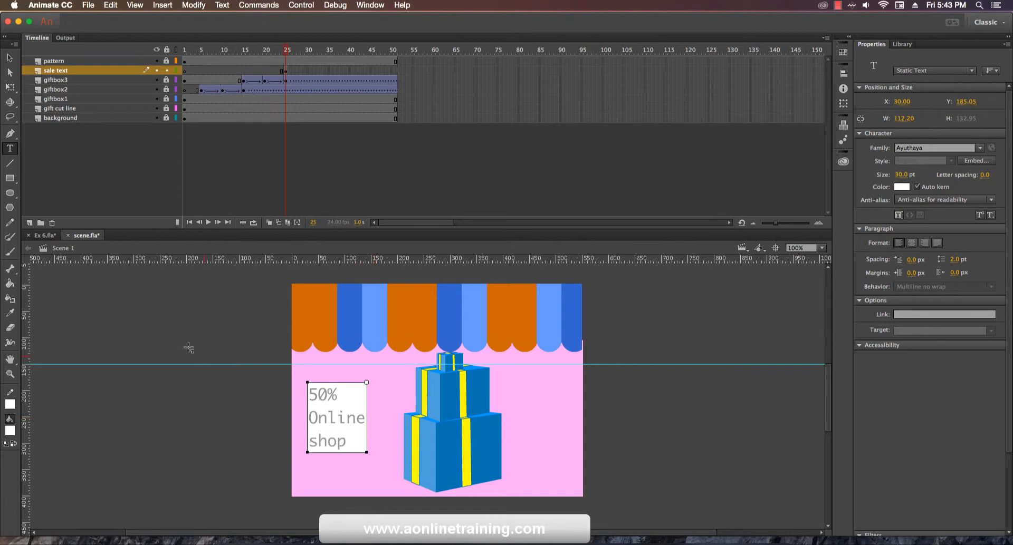
{"action": "left_click", "coordinate": [9, 57]}
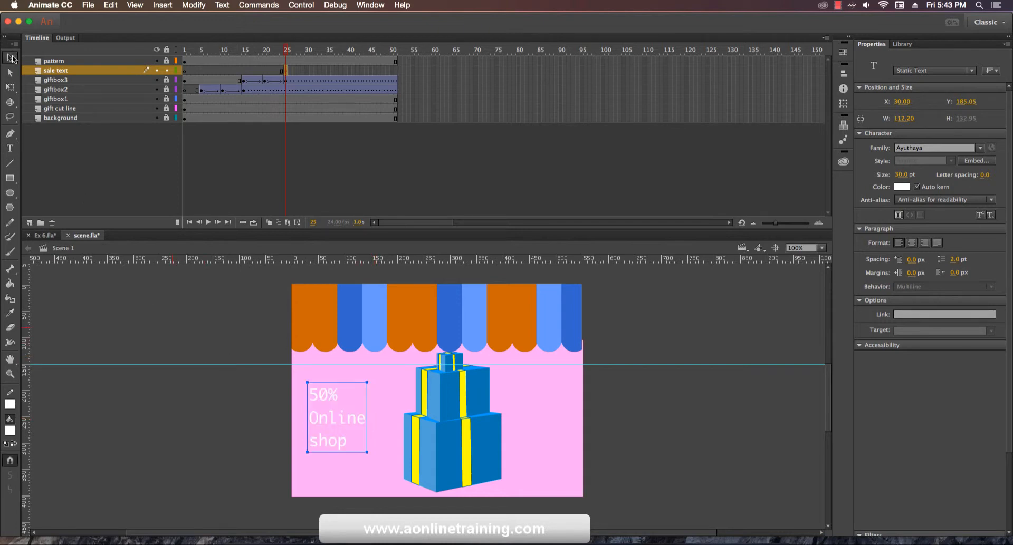
Step: Center-align the sale text and set its font to Arial Black
{"action": "left_click", "coordinate": [913, 244]}
{"action": "left_click", "coordinate": [925, 148]}
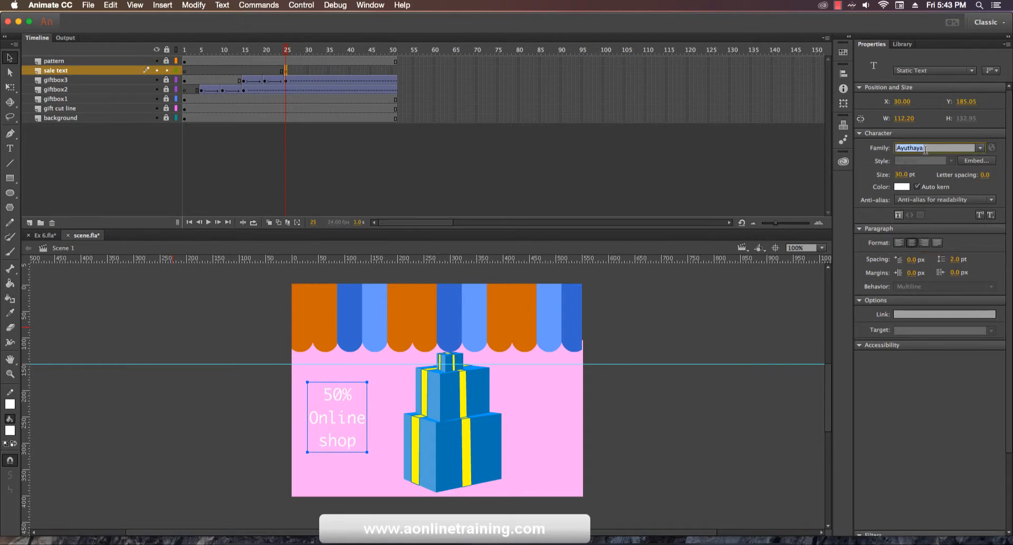
{"action": "left_click", "coordinate": [979, 148]}
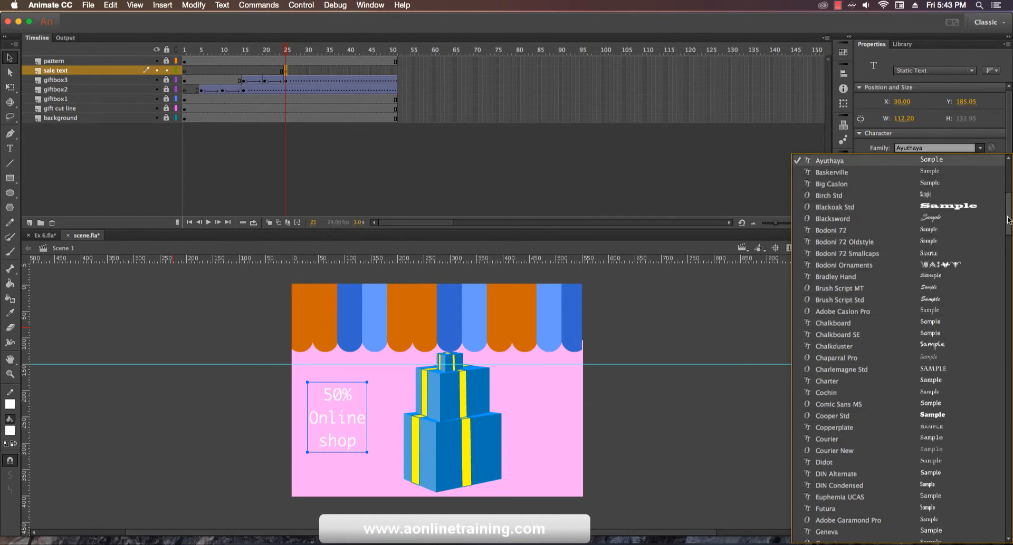
{"action": "scroll", "coordinate": [1008, 221], "scroll_direction": "up", "scroll_amount": 7}
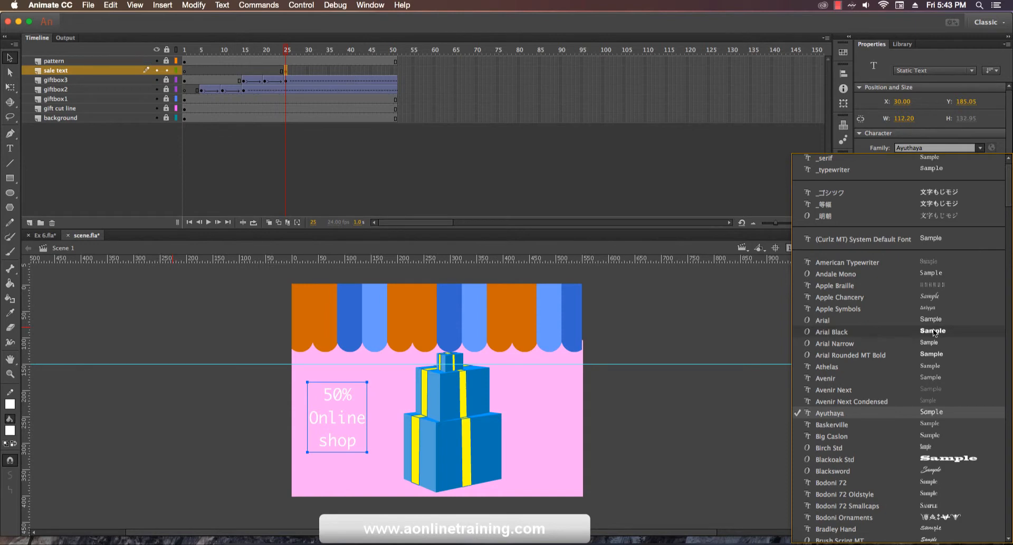
{"action": "left_click", "coordinate": [933, 332]}
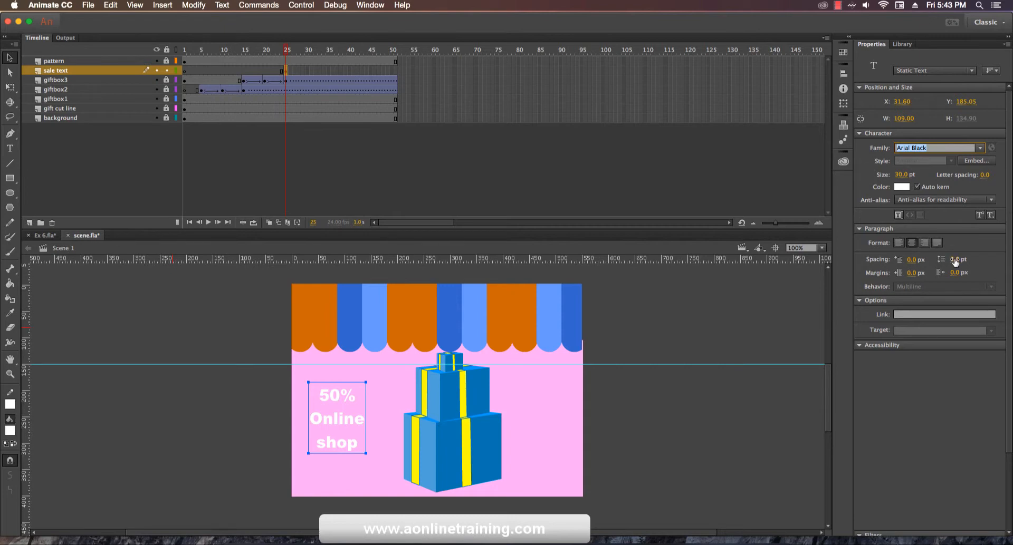
Step: Tighten the sale text's line spacing to -16 pt and color it pinkish red
{"action": "left_click_drag", "start_coordinate": [955, 262], "coordinate": [944, 259]}
{"action": "left_click", "coordinate": [901, 187]}
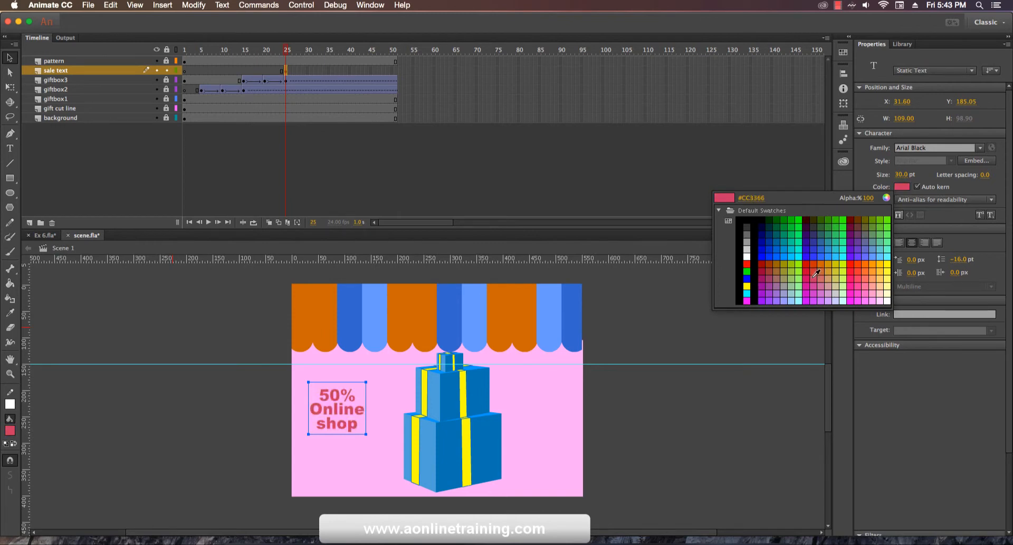
{"action": "left_click", "coordinate": [856, 278]}
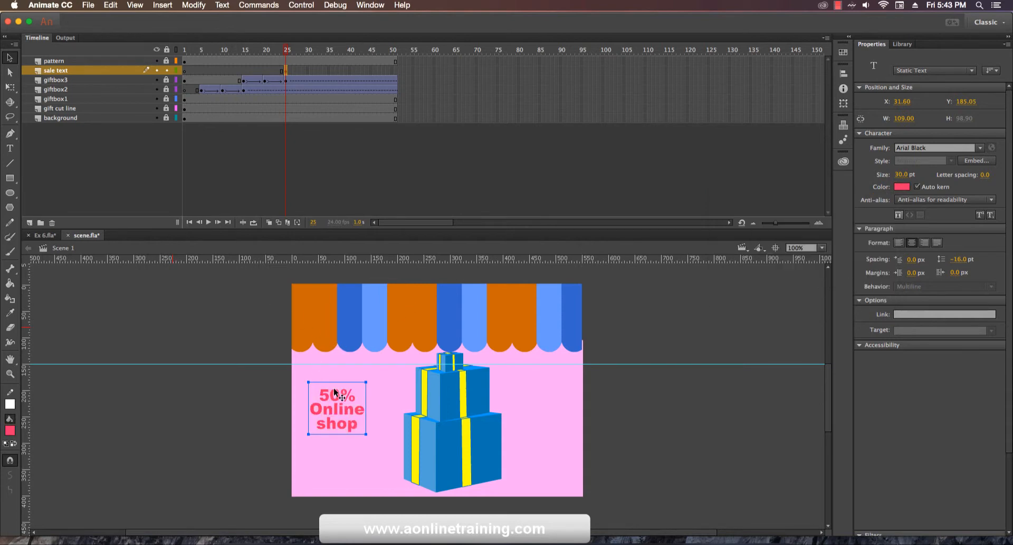
Step: Tilt the sale text counterclockwise and enlarge it to about 150 px wide by 145 px high
{"action": "key", "text": "q"}
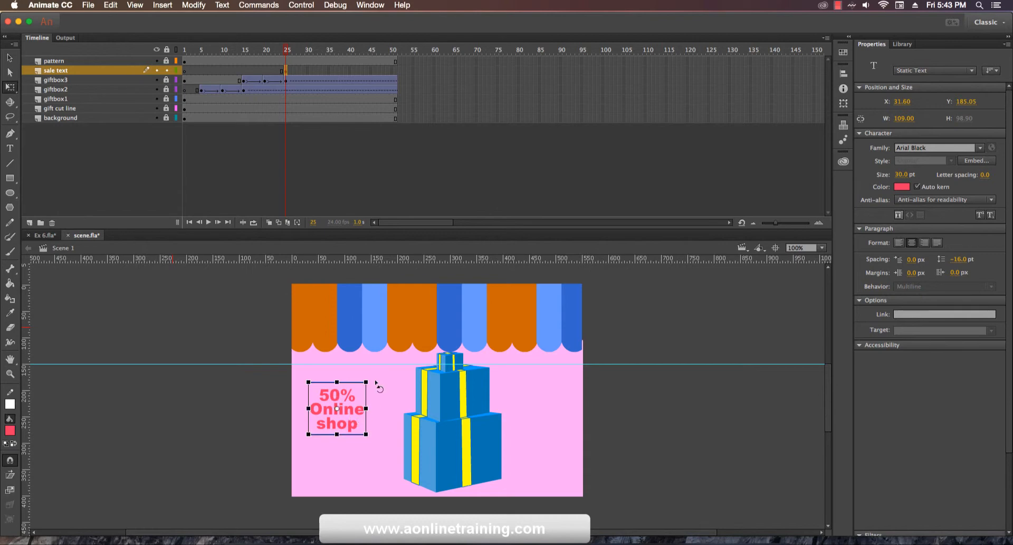
{"action": "left_click_drag", "start_coordinate": [376, 382], "coordinate": [367, 374]}
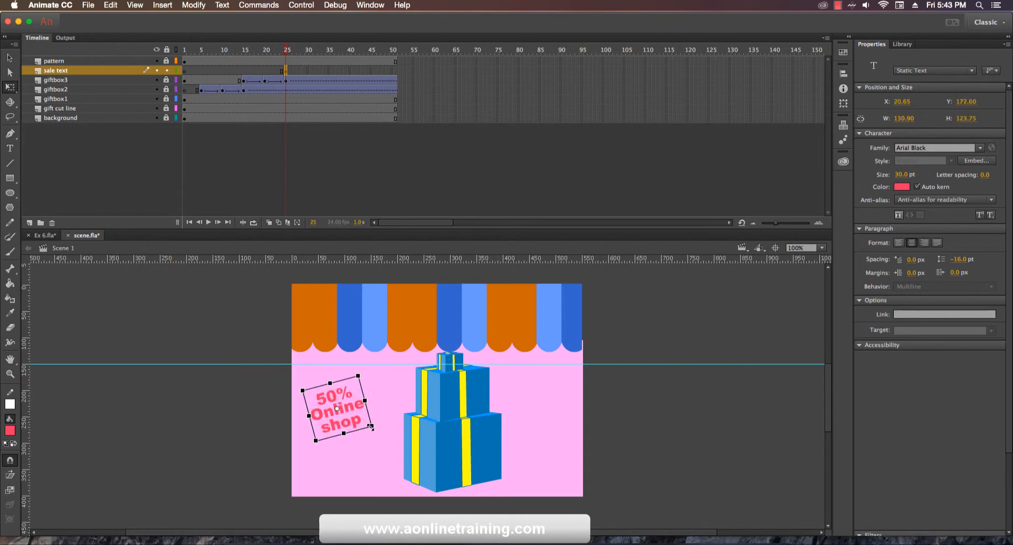
{"action": "mouse_move", "coordinate": [371, 427]}
{"action": "left_mouse_down"}
{"action": "mouse_move", "coordinate": [380, 425]}
{"action": "mouse_move", "coordinate": [347, 437]}
{"action": "mouse_move", "coordinate": [361, 429]}
{"action": "left_mouse_up"}
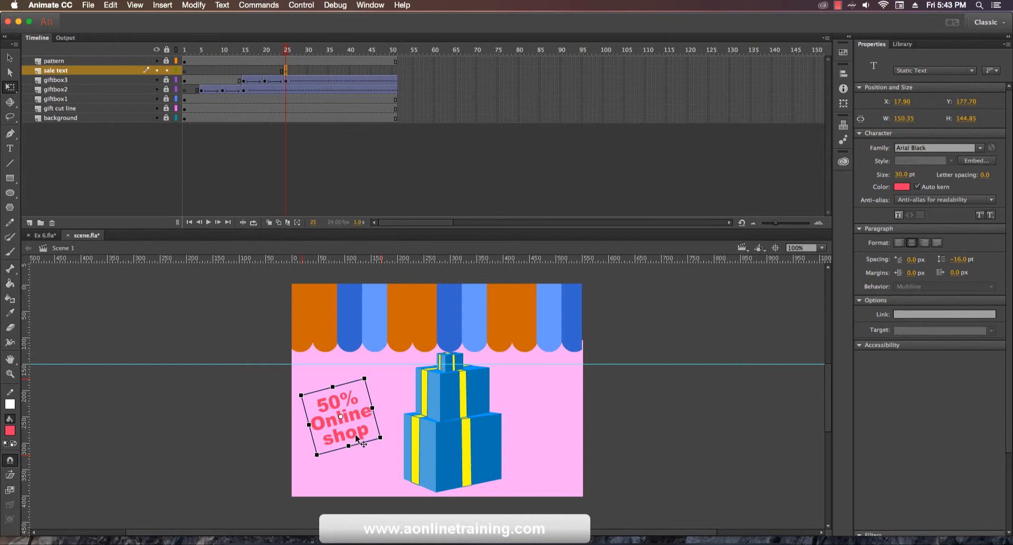
Step: Duplicate the sale text to the right of the gift boxes and scale both copies off the stage to about 370 px high
{"action": "left_click_drag", "start_coordinate": [356, 432], "coordinate": [556, 432]}
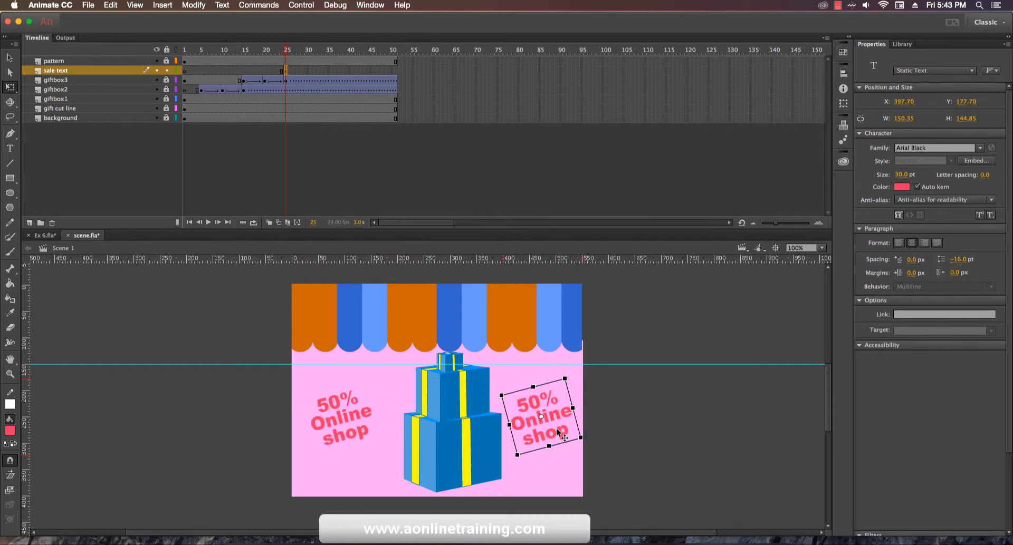
{"action": "left_click", "coordinate": [285, 70]}
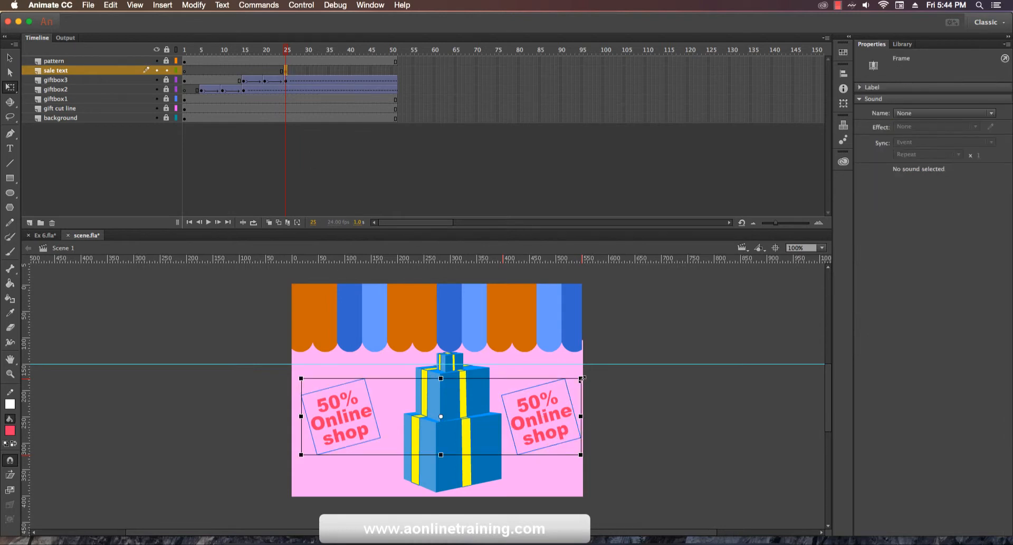
{"action": "left_click_drag", "start_coordinate": [583, 378], "coordinate": [793, 320]}
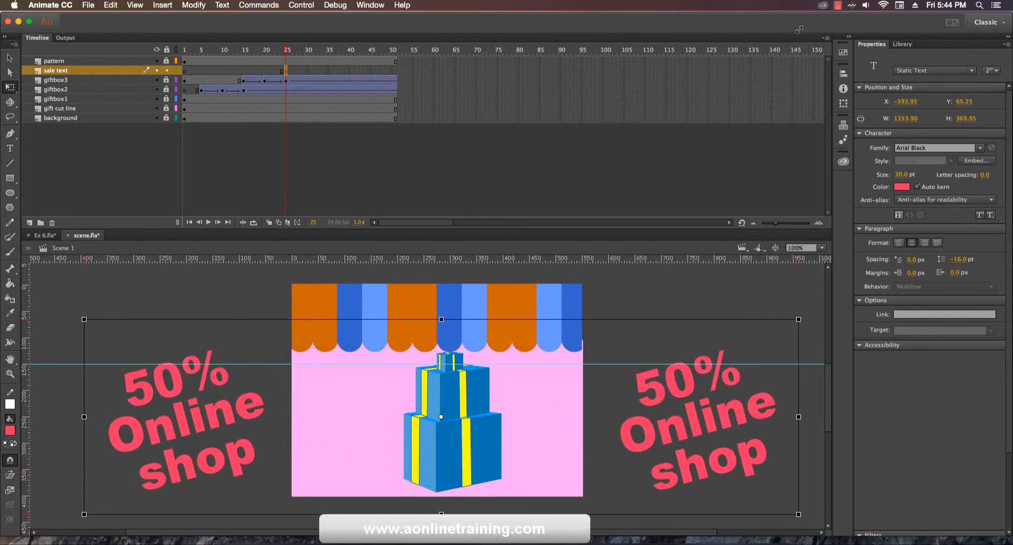
Step: Insert a keyframe at frame 30 of the sale text layer
{"action": "left_click", "coordinate": [308, 71]}
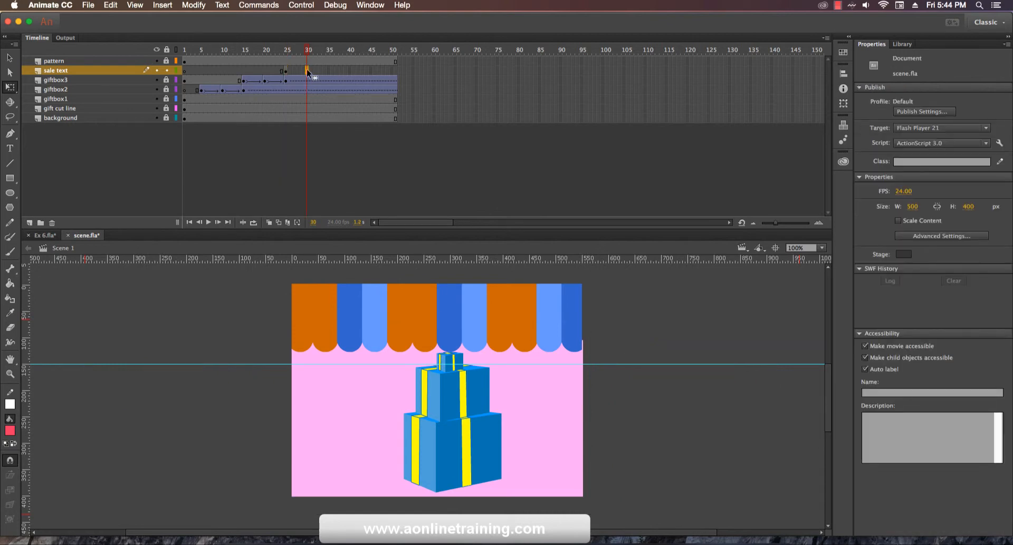
{"action": "right_click", "coordinate": [308, 70]}
{"action": "left_click", "coordinate": [360, 153]}
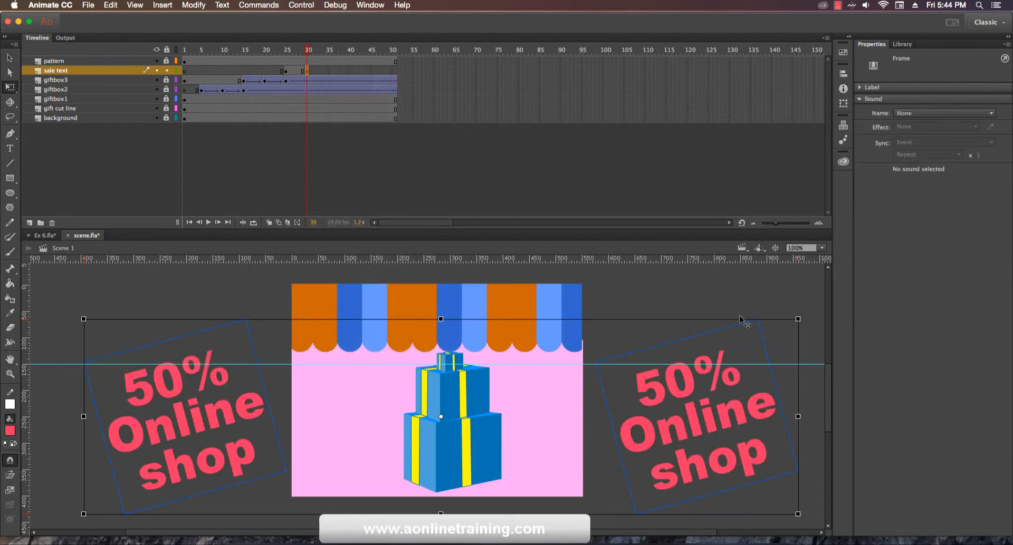
Step: Scale the sale text pair at frame 30 to about 505 px wide by 138 px high and insert a keyframe at frame 33
{"action": "left_click_drag", "start_coordinate": [797, 319], "coordinate": [664, 384], "text": "alt+shift"}
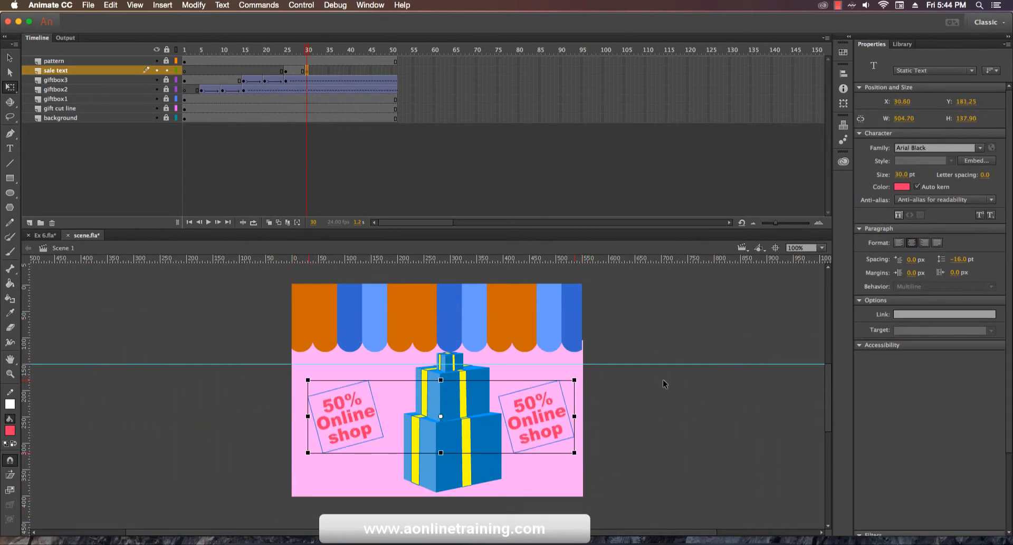
{"action": "left_click", "coordinate": [320, 72]}
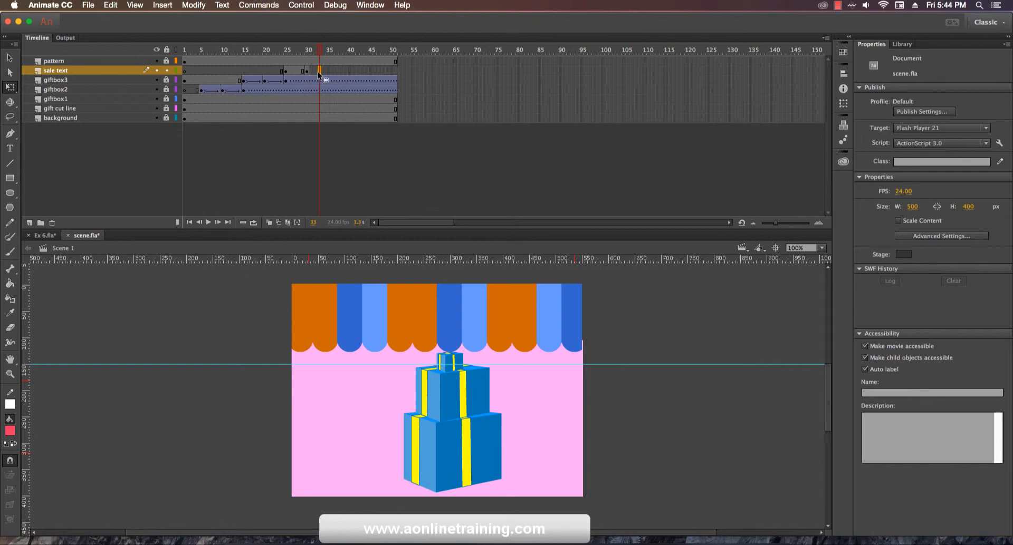
{"action": "key", "text": "super+shift+v"}
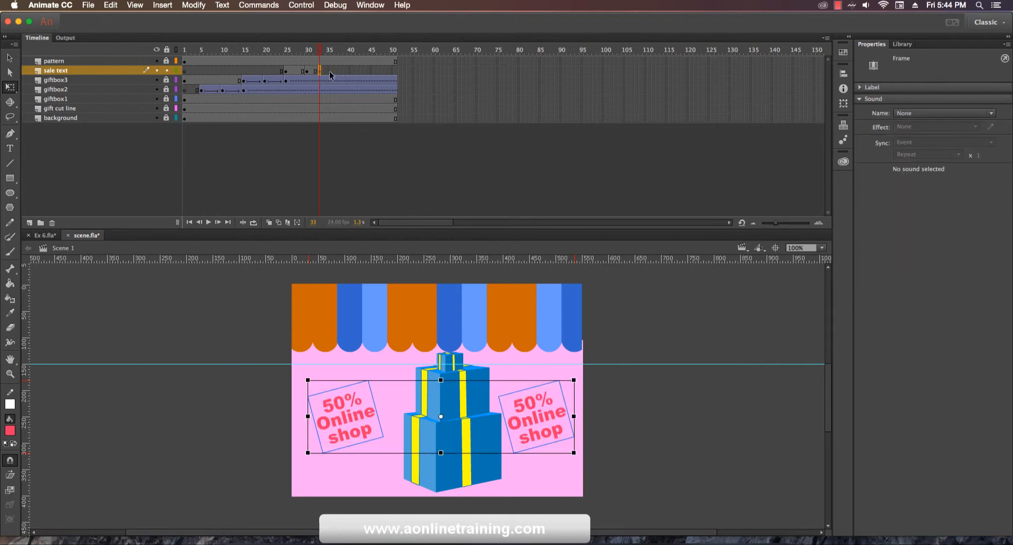
Step: Insert sale text keyframes at frames 36, 39, 42 and 45, and extend that layer to frame 51
{"action": "left_click", "coordinate": [328, 72]}
{"action": "key", "text": "F6"}
{"action": "left_click", "coordinate": [332, 70]}
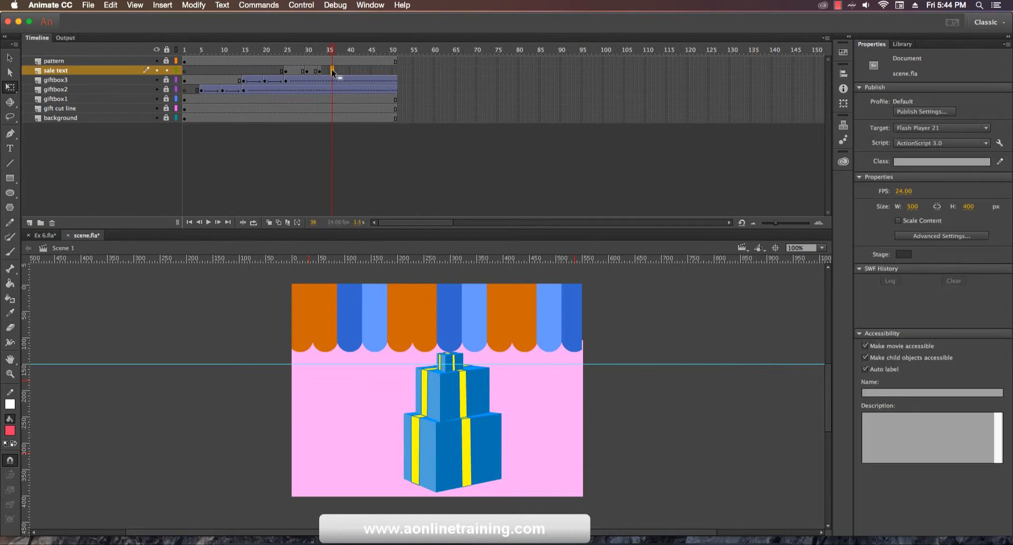
{"action": "key", "text": "F6"}
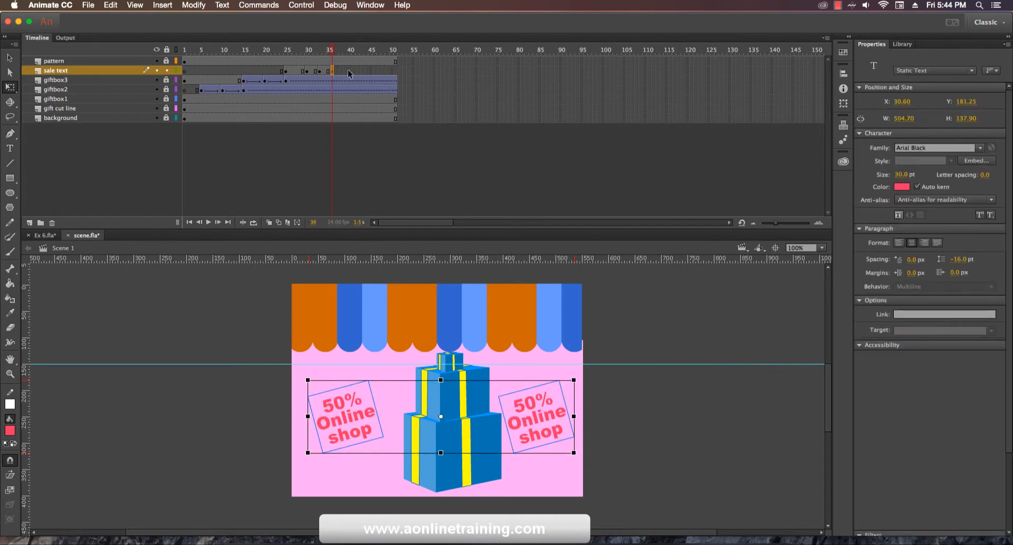
{"action": "left_click", "coordinate": [344, 70]}
{"action": "key", "text": "F6"}
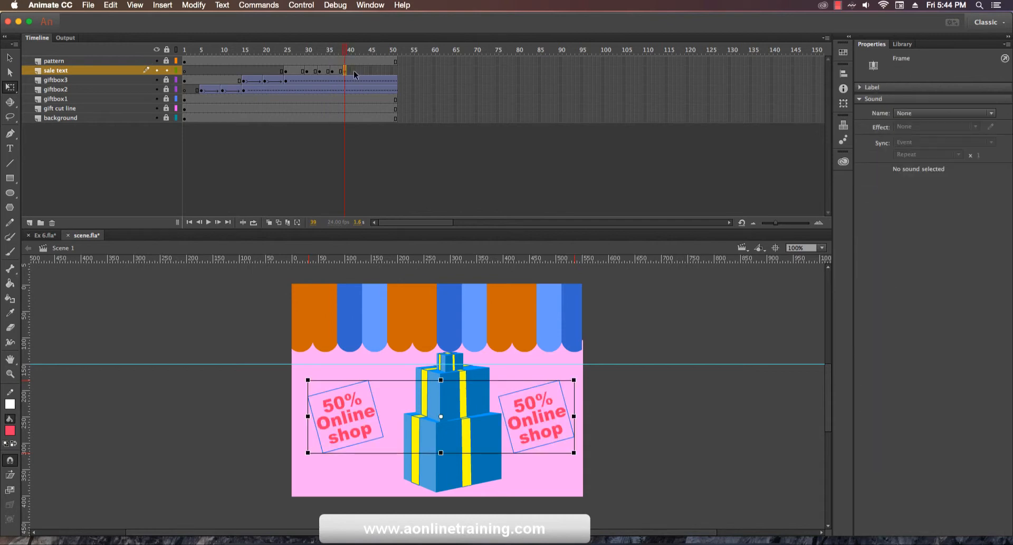
{"action": "left_click", "coordinate": [357, 71]}
{"action": "key", "text": "F6"}
{"action": "left_click", "coordinate": [371, 71]}
{"action": "key", "text": "F6"}
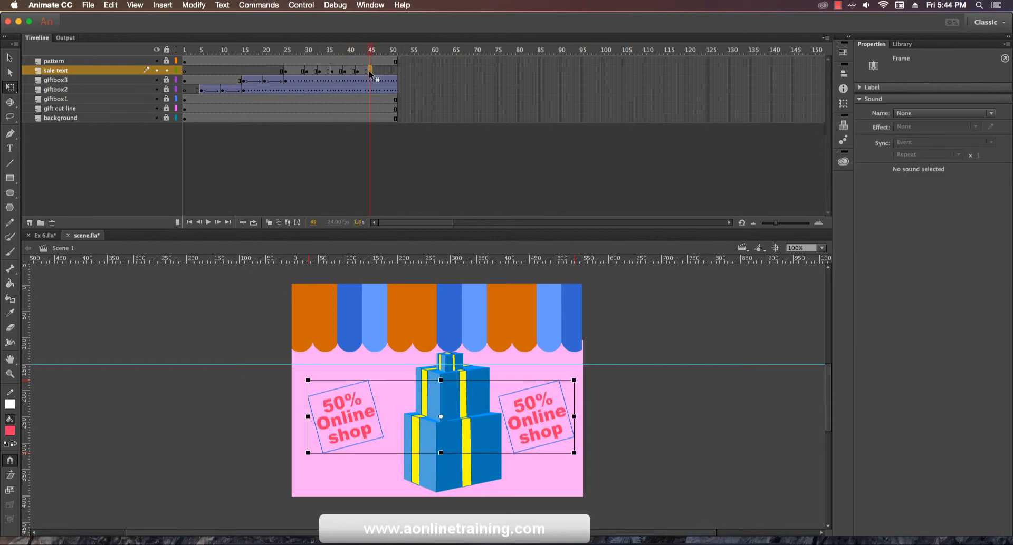
{"action": "left_click", "coordinate": [396, 71]}
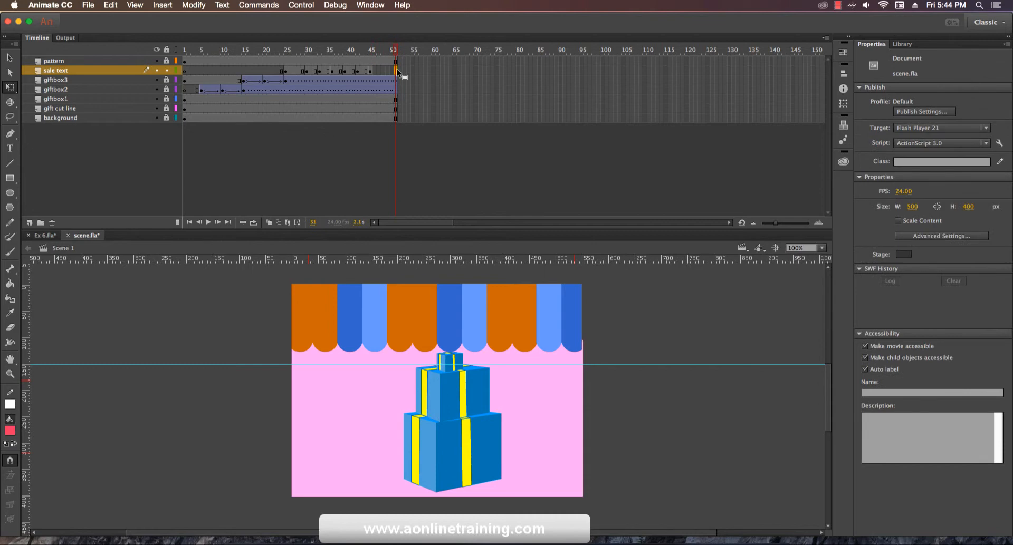
{"action": "key", "text": "F6"}
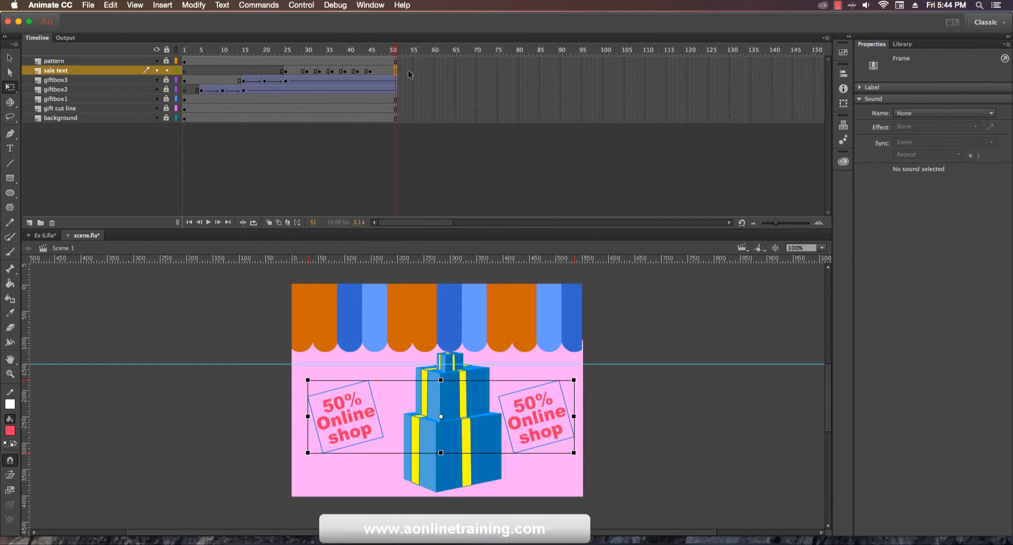
Step: Delete both text copies from the sale text layer's keyframes at frames 33 and 39
{"action": "left_click", "coordinate": [371, 61]}
{"action": "left_click", "coordinate": [369, 71]}
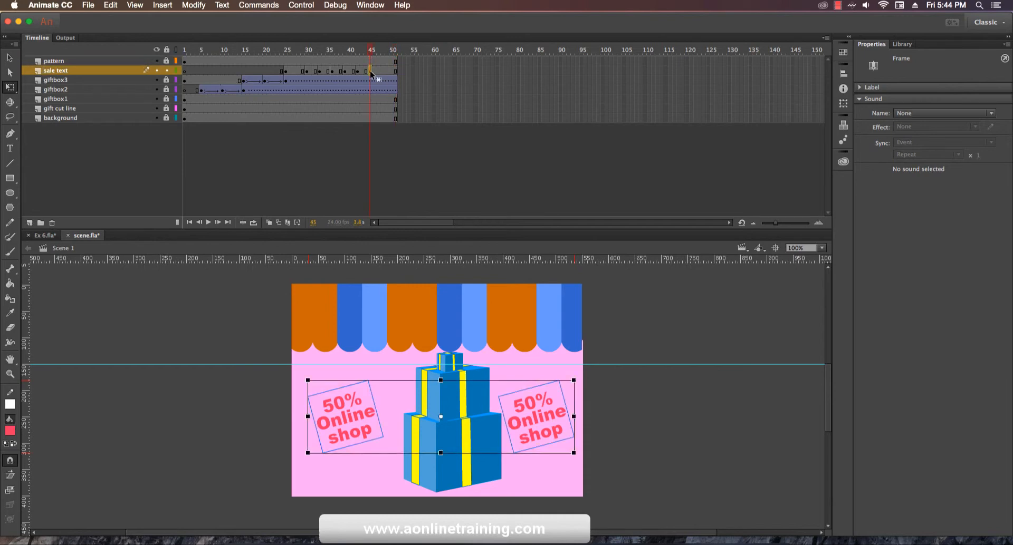
{"action": "left_click", "coordinate": [322, 73]}
{"action": "double_click", "coordinate": [323, 71]}
{"action": "left_click", "coordinate": [320, 72]}
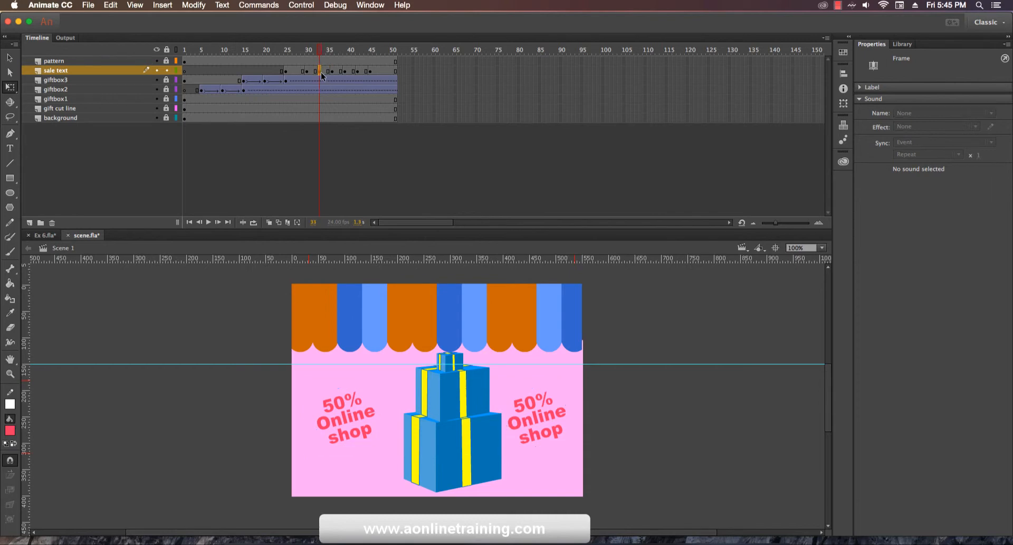
{"action": "double_click", "coordinate": [323, 72]}
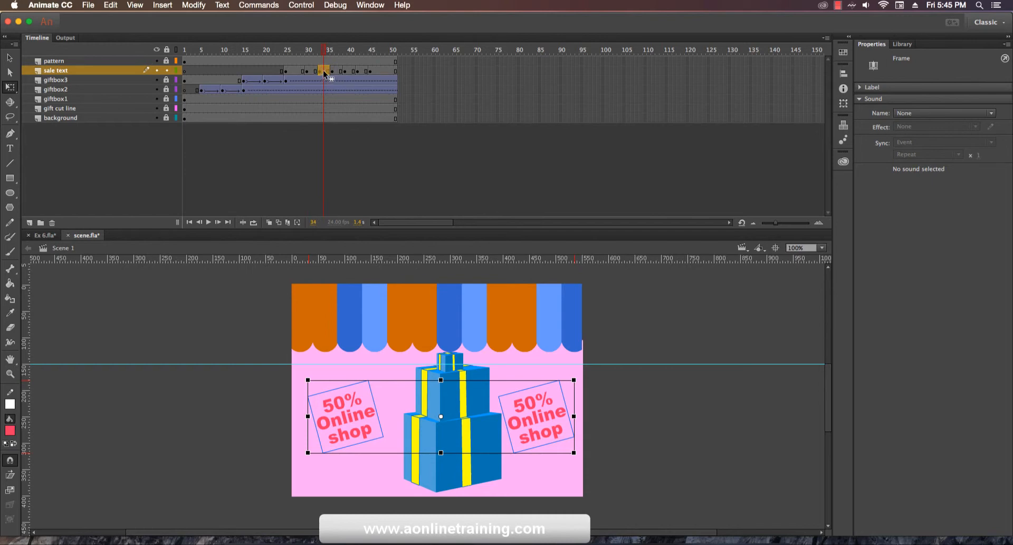
{"action": "key", "text": "Delete"}
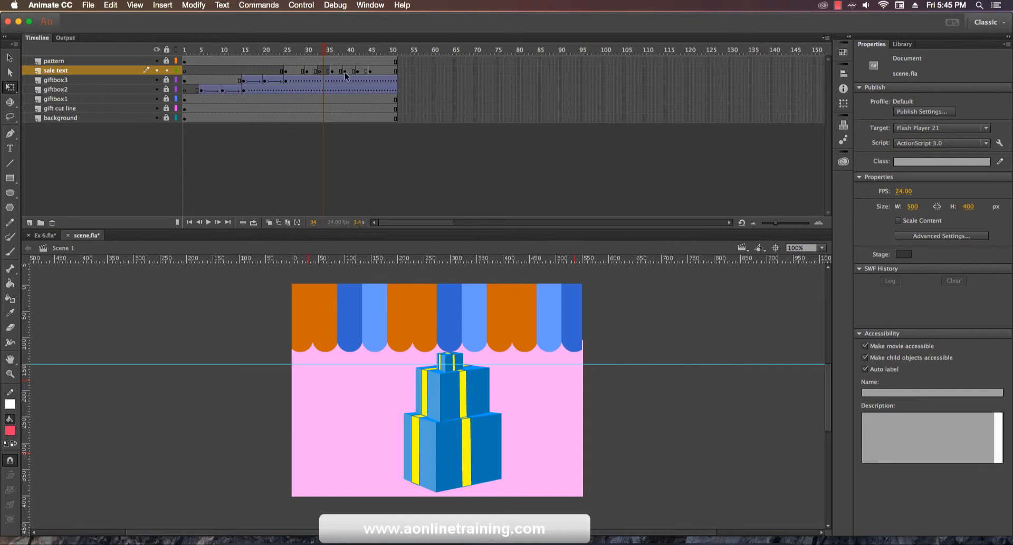
{"action": "left_click", "coordinate": [345, 72]}
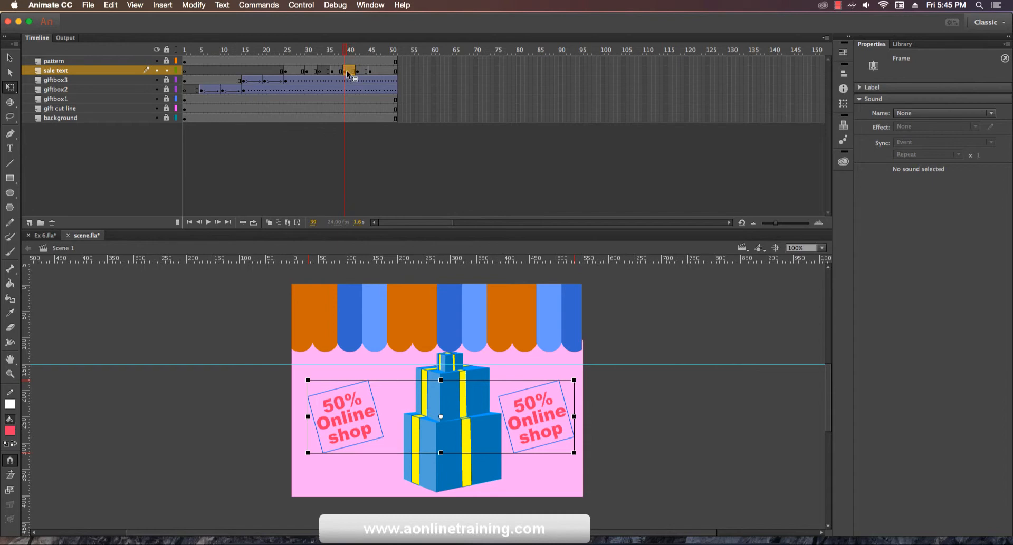
{"action": "key", "text": "Delete"}
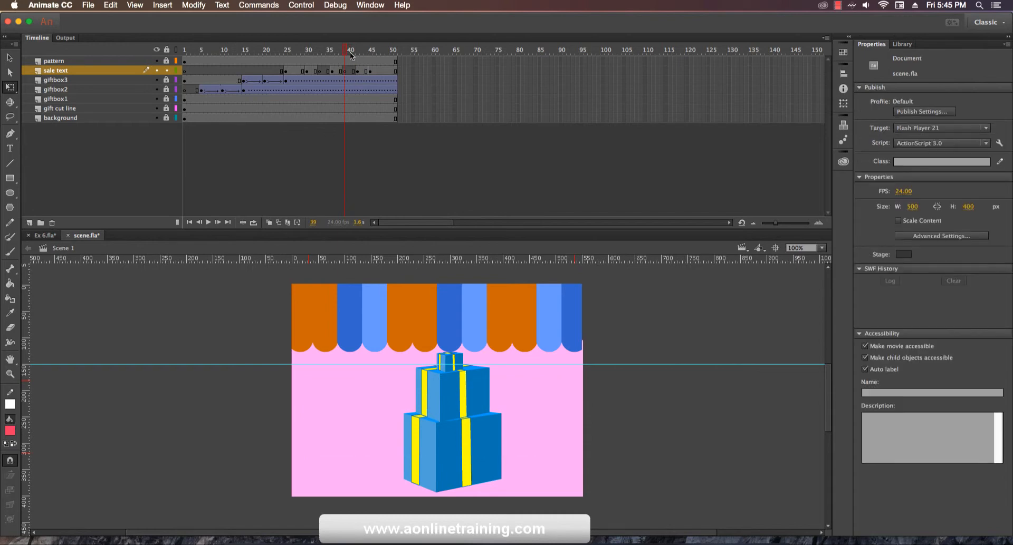
Step: Create a classic tween between the sale text keyframes at frames 25 and 30, and play the animation from the start
{"action": "left_click_drag", "start_coordinate": [345, 52], "coordinate": [286, 68]}
{"action": "left_click", "coordinate": [286, 70]}
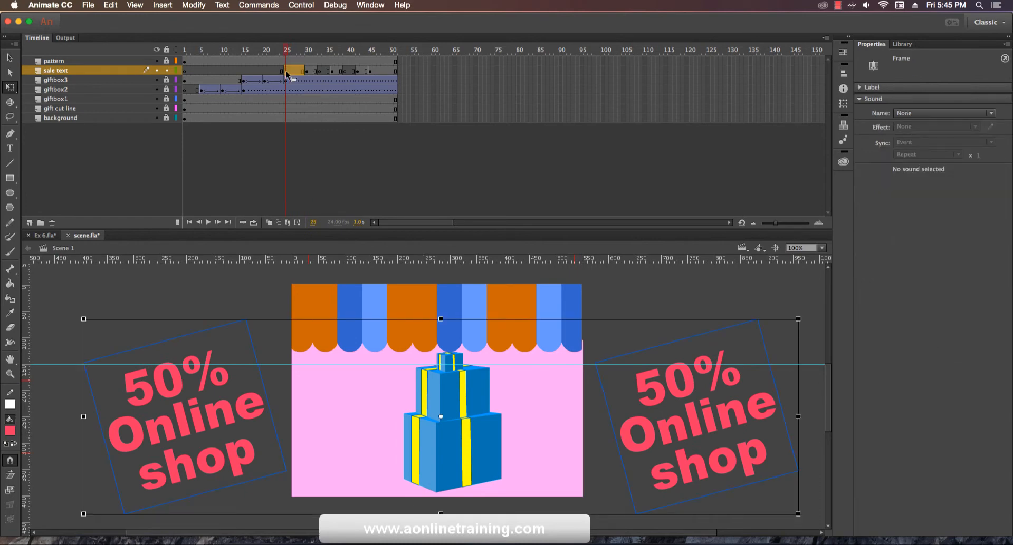
{"action": "right_click", "coordinate": [287, 72]}
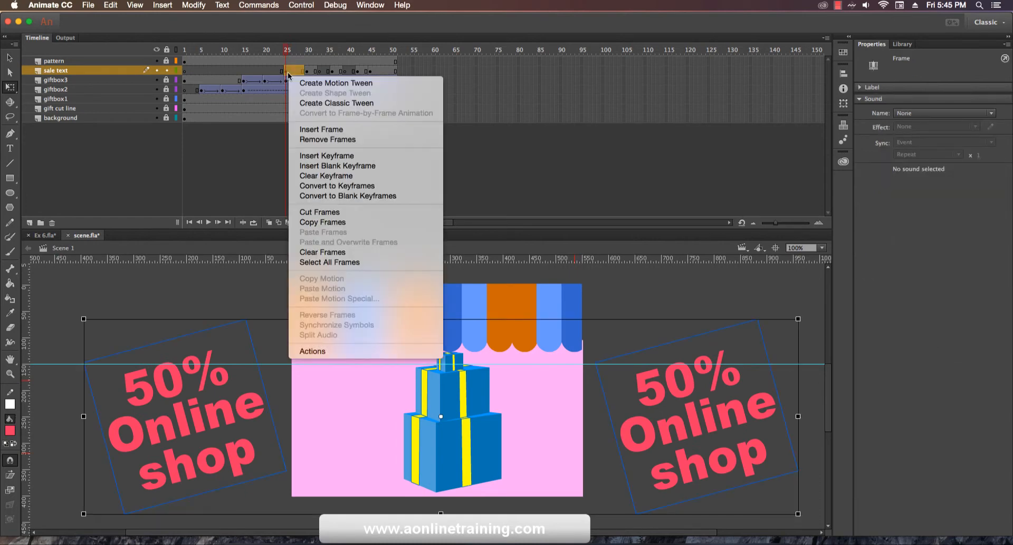
{"action": "left_click", "coordinate": [324, 106]}
{"action": "left_click_drag", "start_coordinate": [285, 52], "coordinate": [178, 52]}
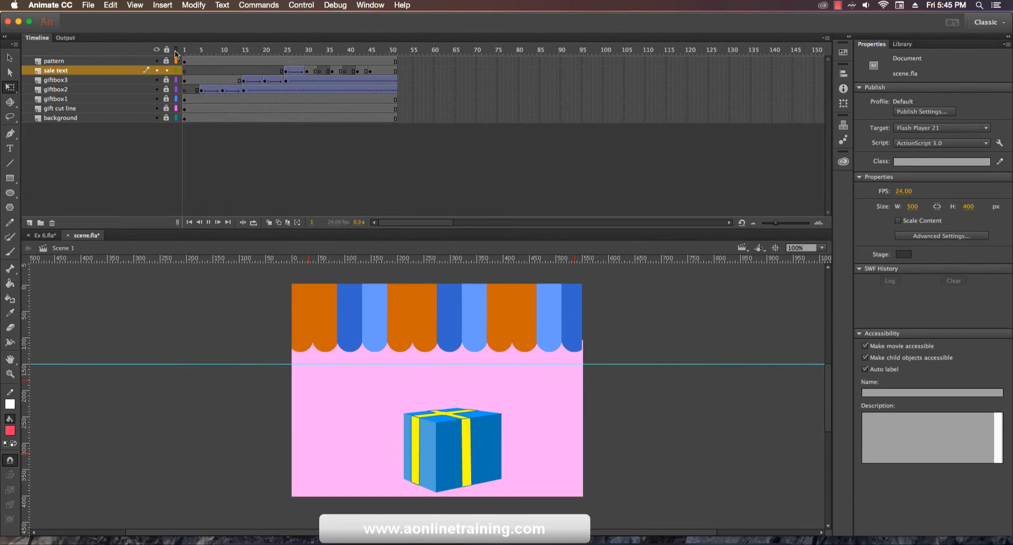
{"action": "key", "text": "Return"}
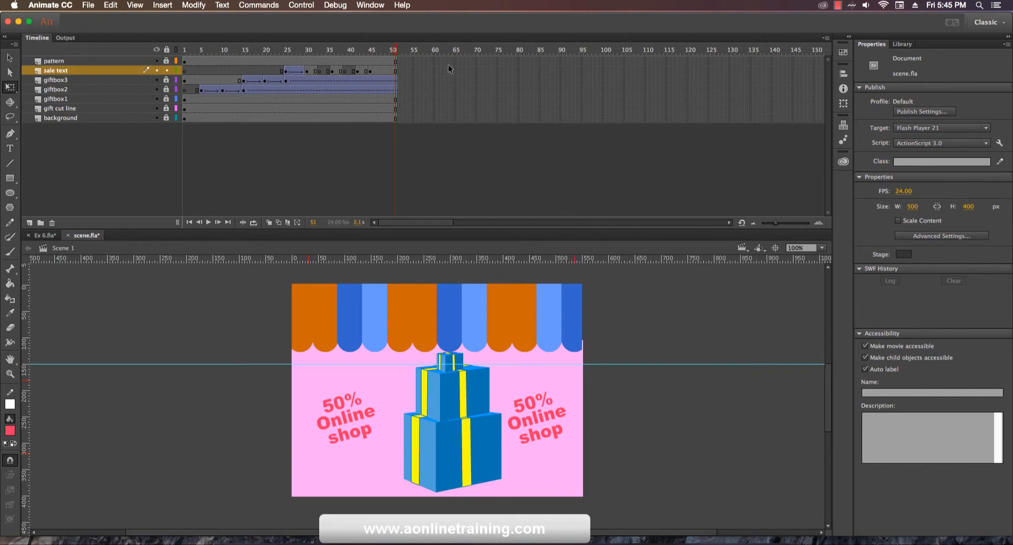
Step: Extend all layers from pattern to background to frame 70
{"action": "left_click", "coordinate": [475, 61]}
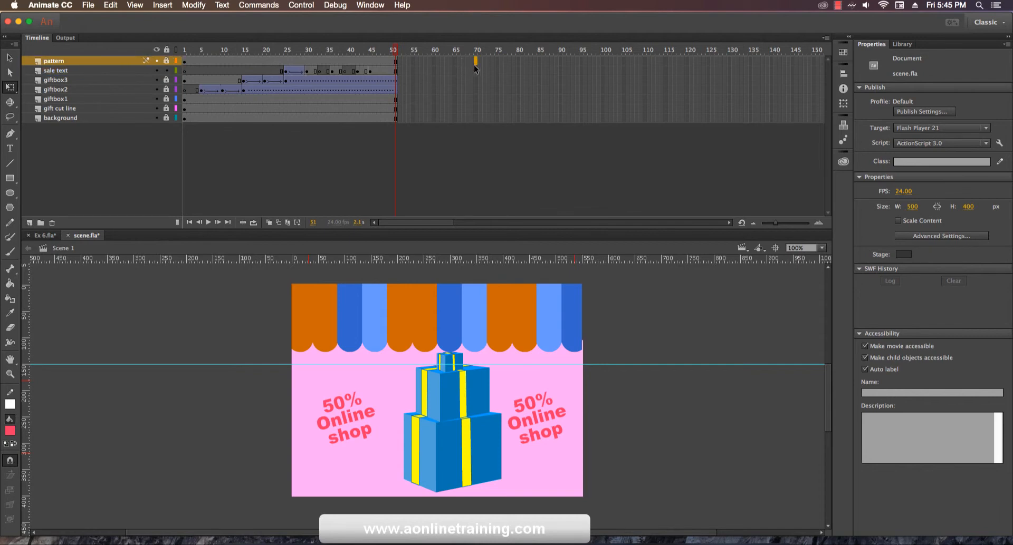
{"action": "left_click", "coordinate": [473, 118], "text": "shift"}
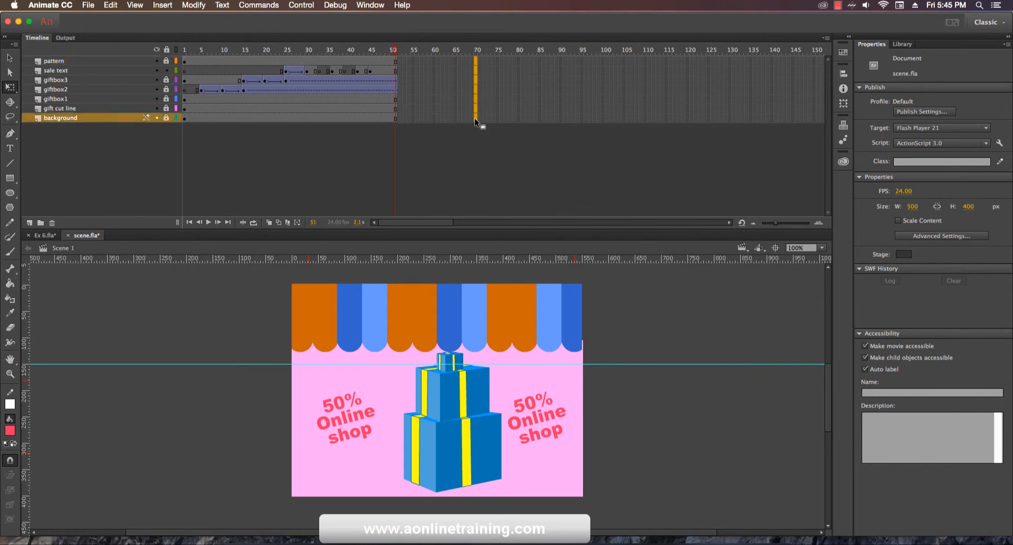
{"action": "key", "text": "F5"}
{"action": "left_click", "coordinate": [476, 71]}
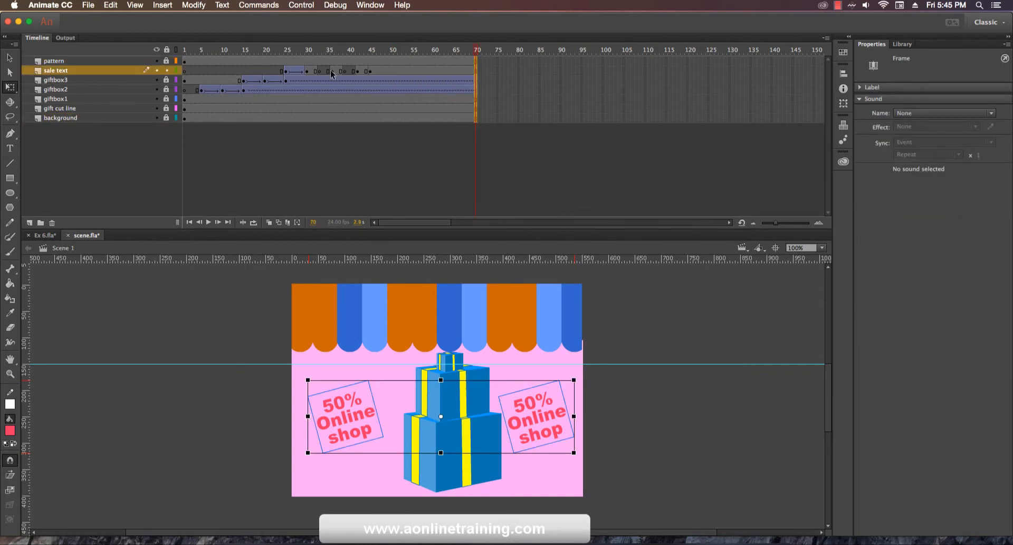
Step: Lengthen the sale text tween by eight frames so it ends at frame 38, and play it back
{"action": "left_click", "coordinate": [303, 71]}
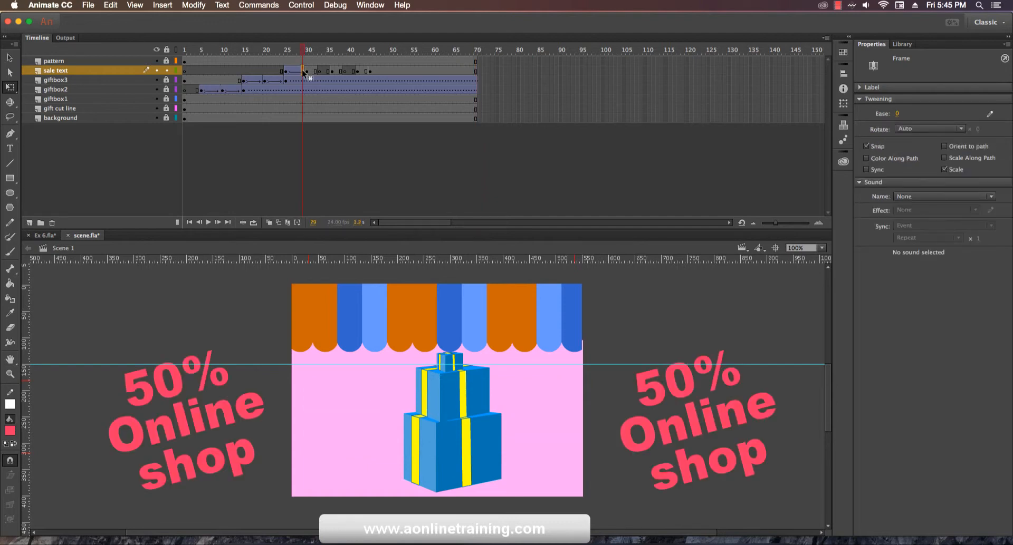
{"action": "key", "text": "F5"}
{"action": "key", "text": "F5"}
{"action": "key", "text": "F5"}
{"action": "key", "text": "F5"}
{"action": "key", "text": "F5"}
{"action": "key", "text": "F5"}
{"action": "key", "text": "F5"}
{"action": "key", "text": "F5"}
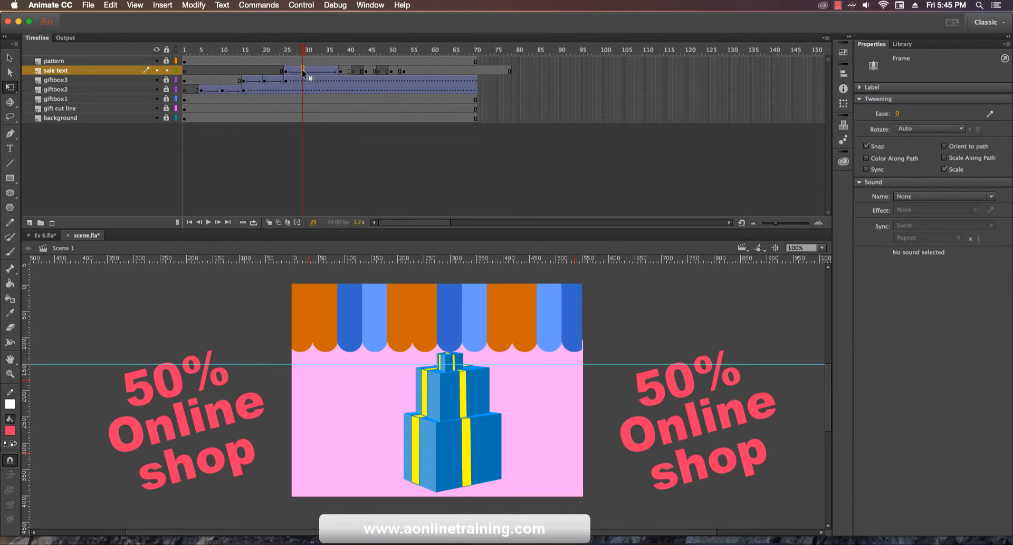
{"action": "left_click_drag", "start_coordinate": [305, 55], "coordinate": [272, 61]}
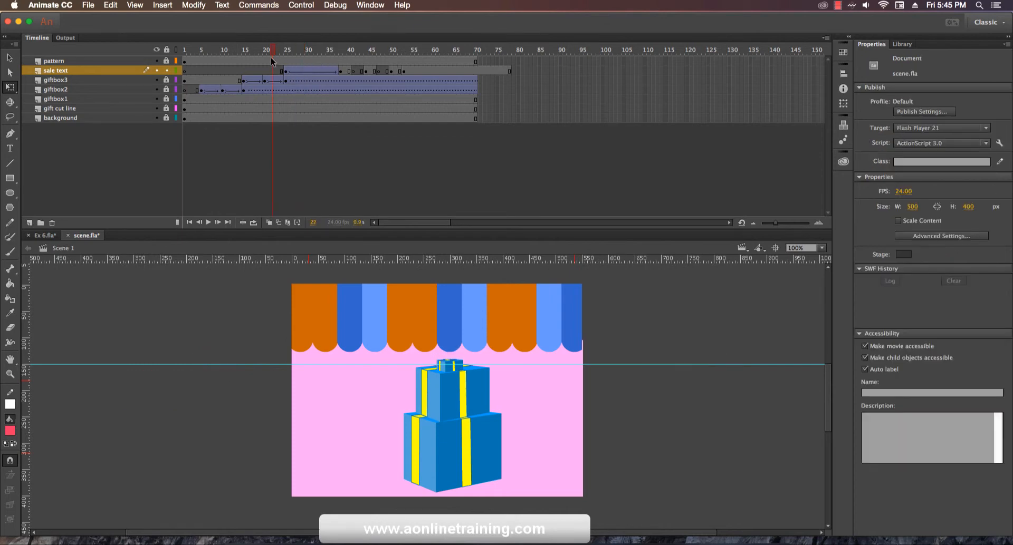
{"action": "key", "text": "Return"}
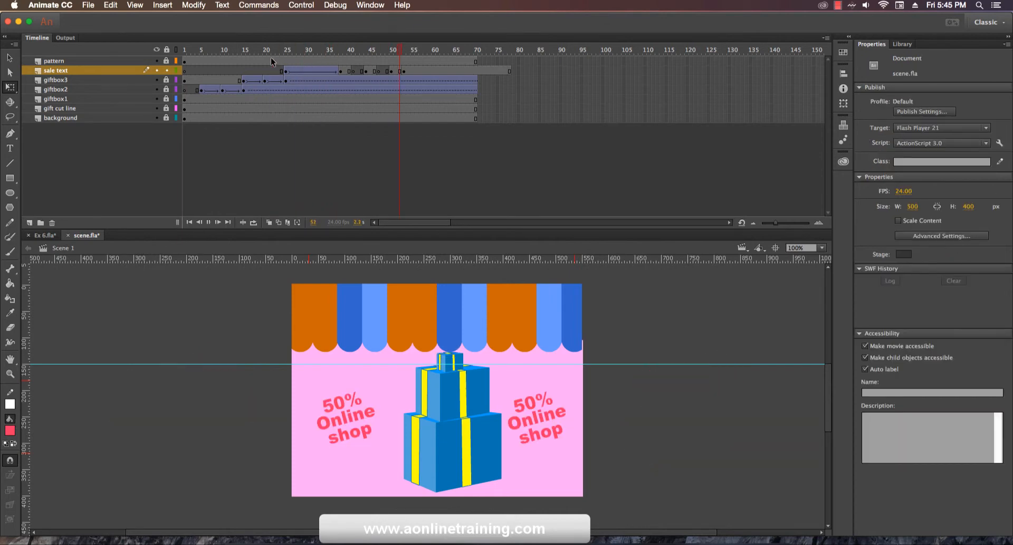
{"action": "key", "text": "Return"}
Step: Scale the sale text pair to about 1062 px wide by 290 px high at frame 31 and play back the tween
{"action": "left_click", "coordinate": [289, 56]}
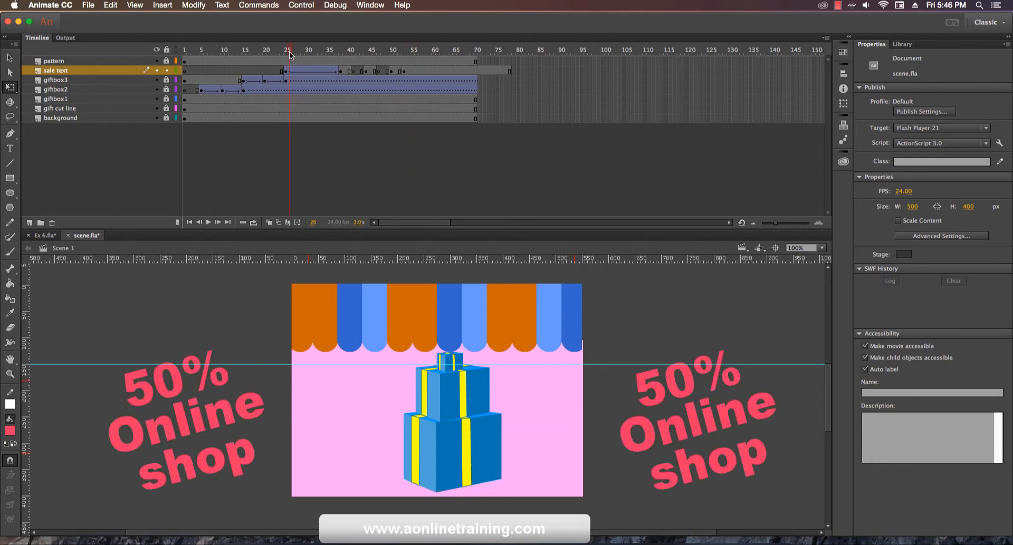
{"action": "left_click_drag", "start_coordinate": [302, 55], "coordinate": [343, 62]}
{"action": "left_click", "coordinate": [286, 71]}
{"action": "left_click", "coordinate": [340, 71]}
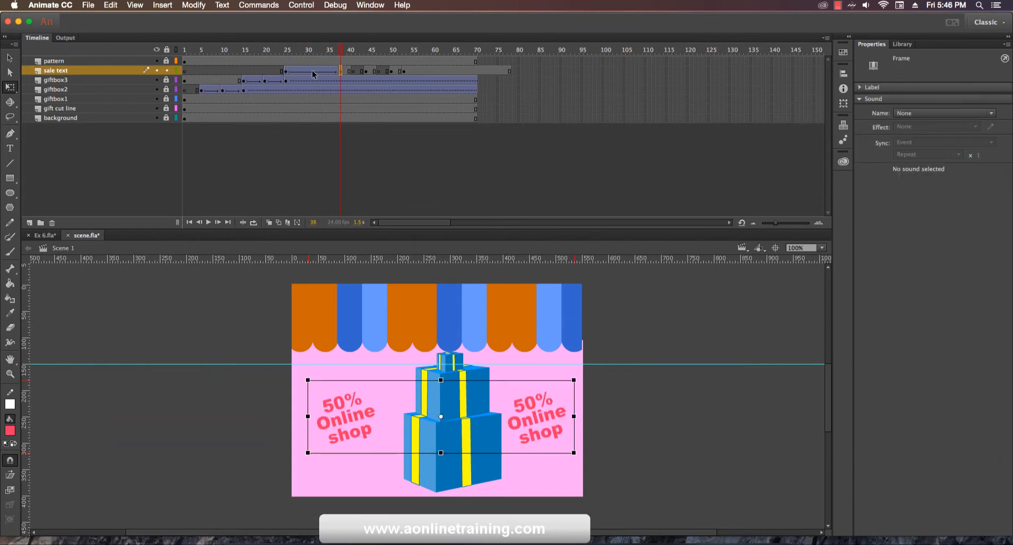
{"action": "left_click", "coordinate": [311, 71]}
{"action": "left_click", "coordinate": [314, 73]}
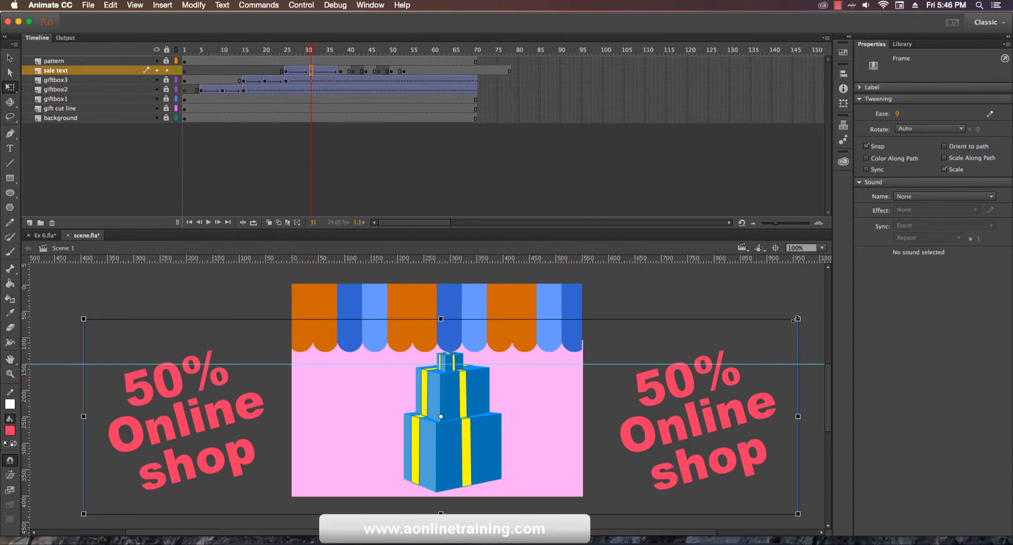
{"action": "left_click_drag", "start_coordinate": [797, 318], "coordinate": [720, 341]}
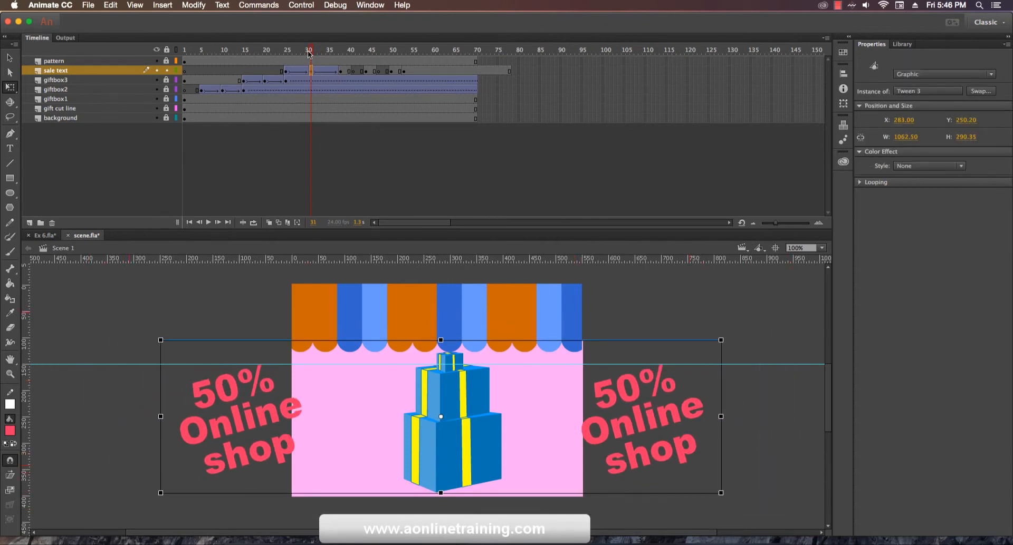
{"action": "left_click_drag", "start_coordinate": [310, 50], "coordinate": [281, 60]}
{"action": "key", "text": "Return"}
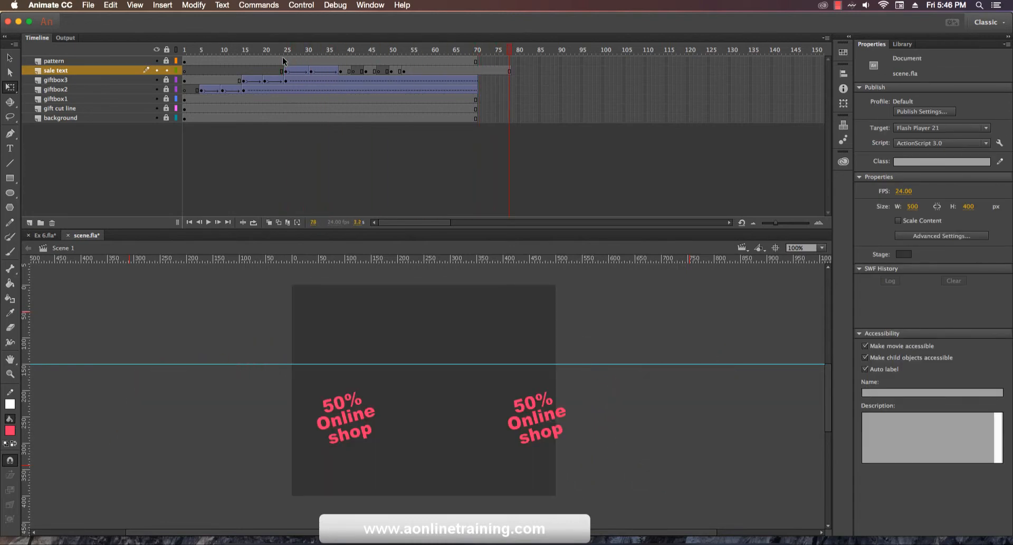
{"action": "left_click", "coordinate": [286, 53]}
{"action": "key", "text": "Return"}
{"action": "left_click", "coordinate": [341, 51]}
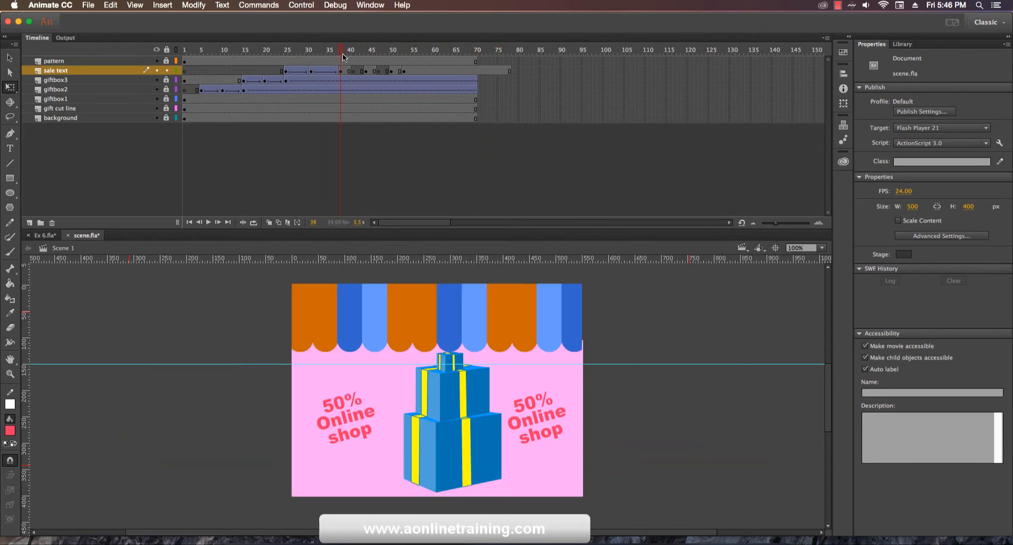
Step: Insert a sale text keyframe at frame 56 and delete both text copies from the keyframe at frame 53
{"action": "left_click", "coordinate": [417, 71]}
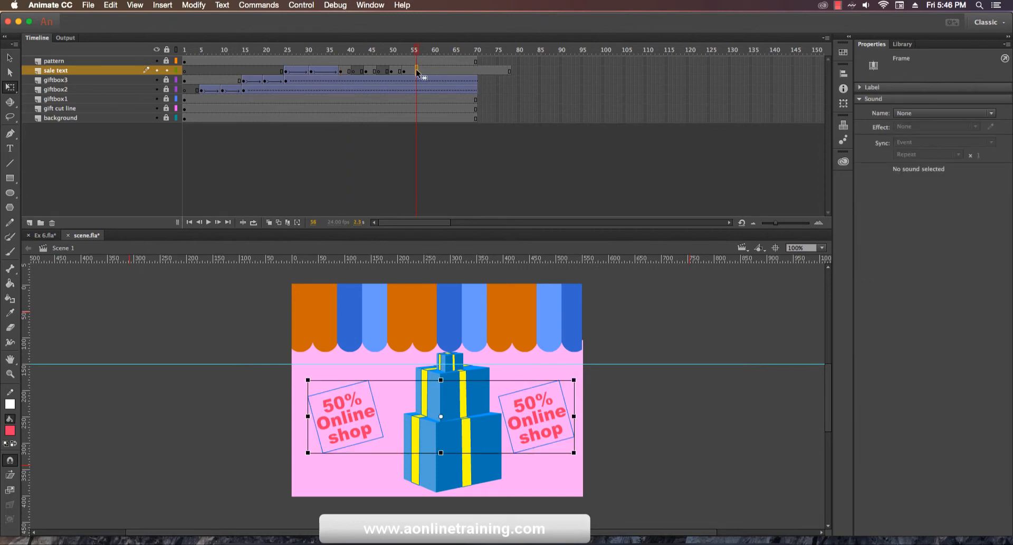
{"action": "key", "text": "F6"}
{"action": "left_click", "coordinate": [405, 71]}
{"action": "key", "text": "Delete"}
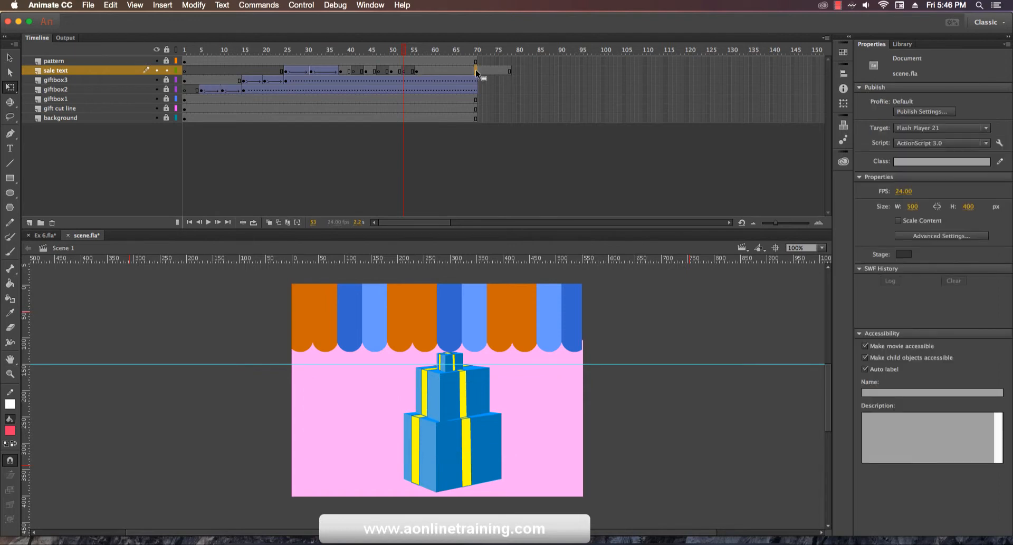
{"action": "left_click", "coordinate": [476, 71]}
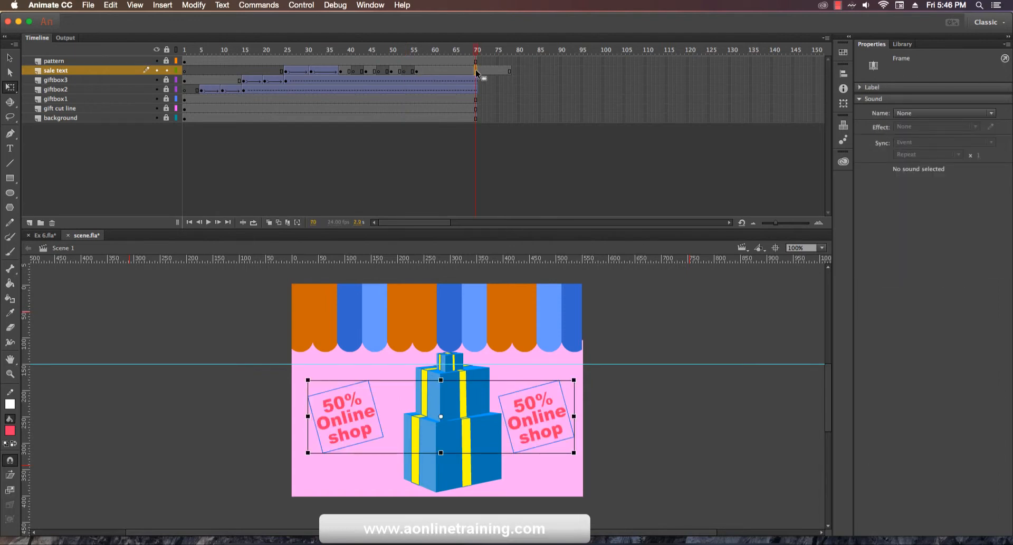
{"action": "left_click_drag", "start_coordinate": [480, 71], "coordinate": [527, 71]}
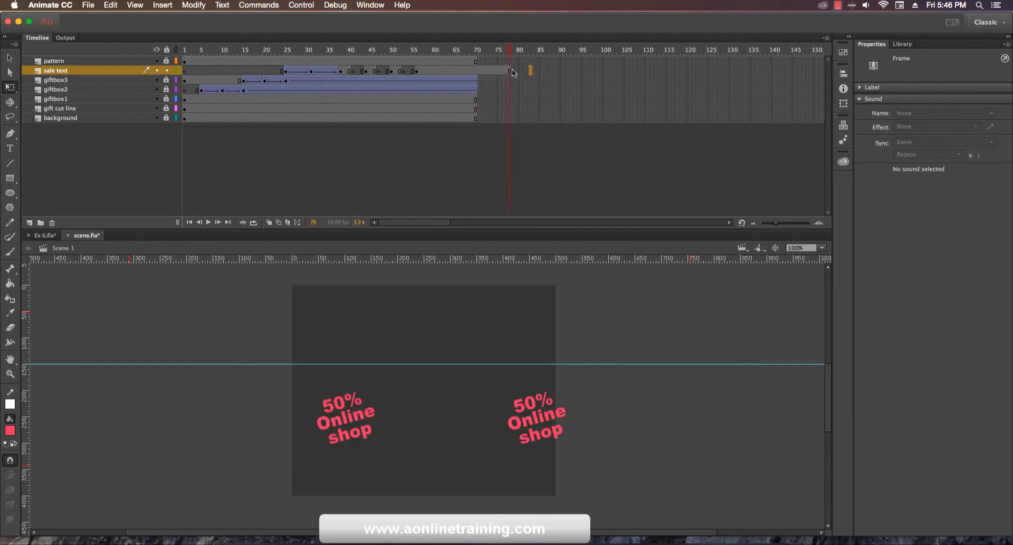
{"action": "left_click", "coordinate": [479, 71]}
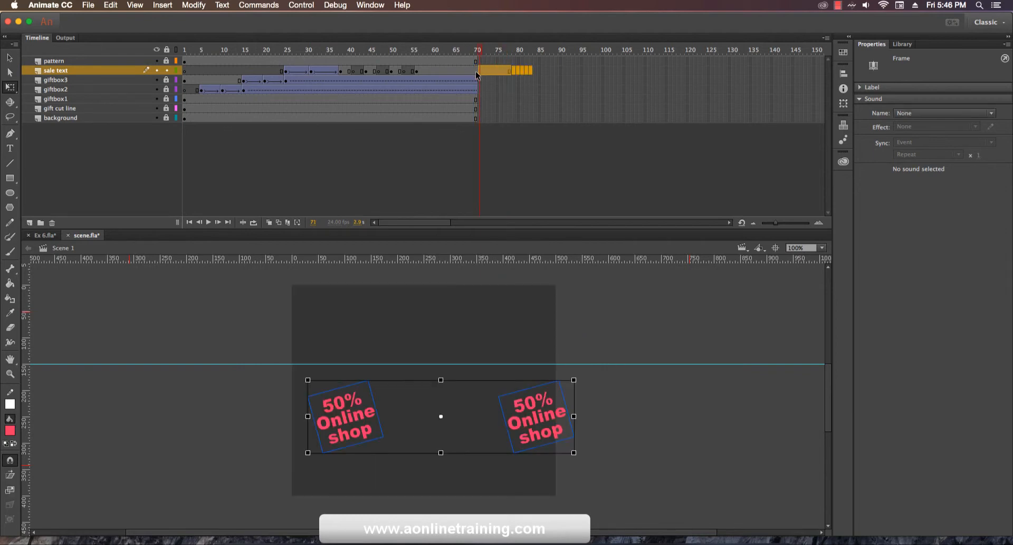
{"action": "key", "text": "Delete"}
{"action": "key", "text": "super+z"}
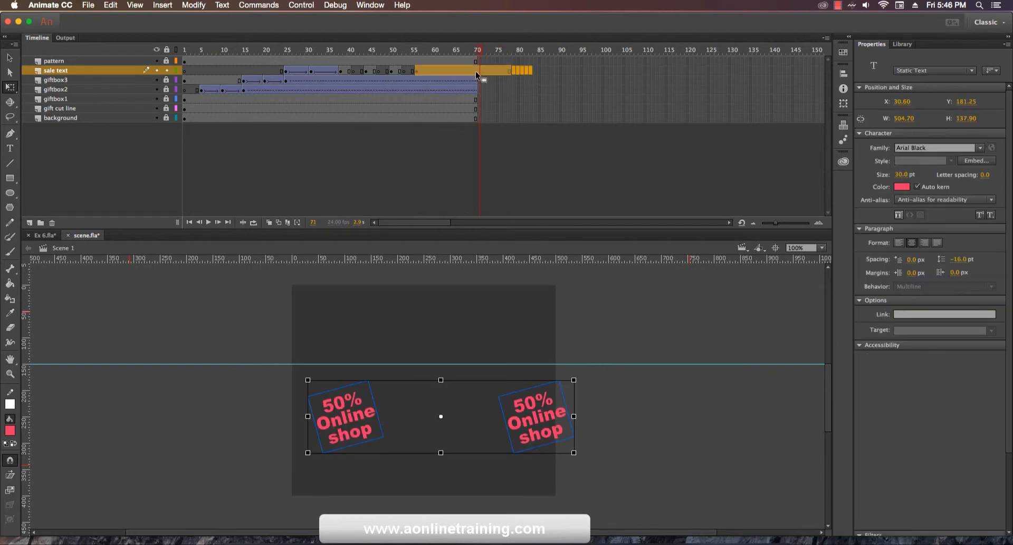
Step: Remove the sale text frames beyond frame 70 and play the timeline back from frame 1
{"action": "left_click", "coordinate": [510, 72]}
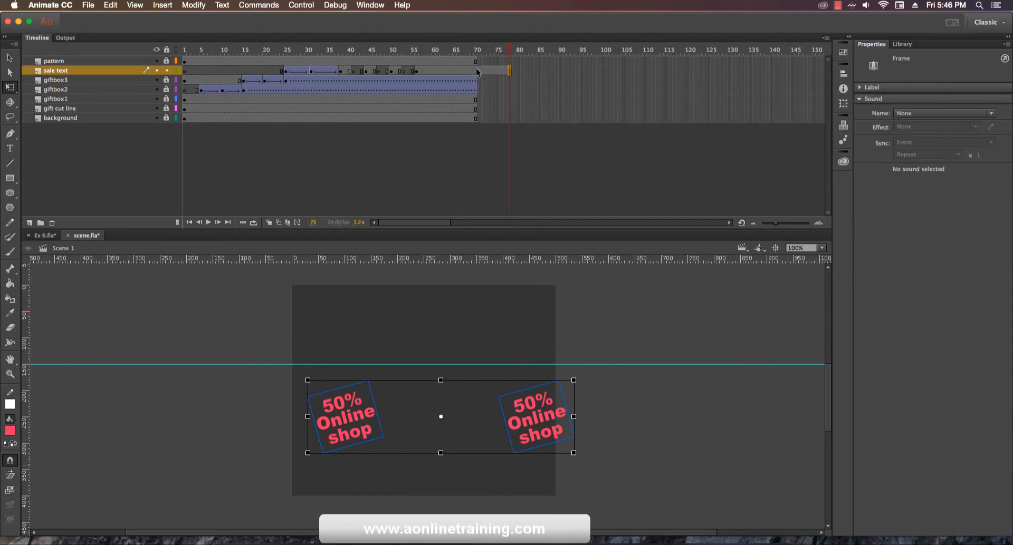
{"action": "left_click", "coordinate": [476, 70]}
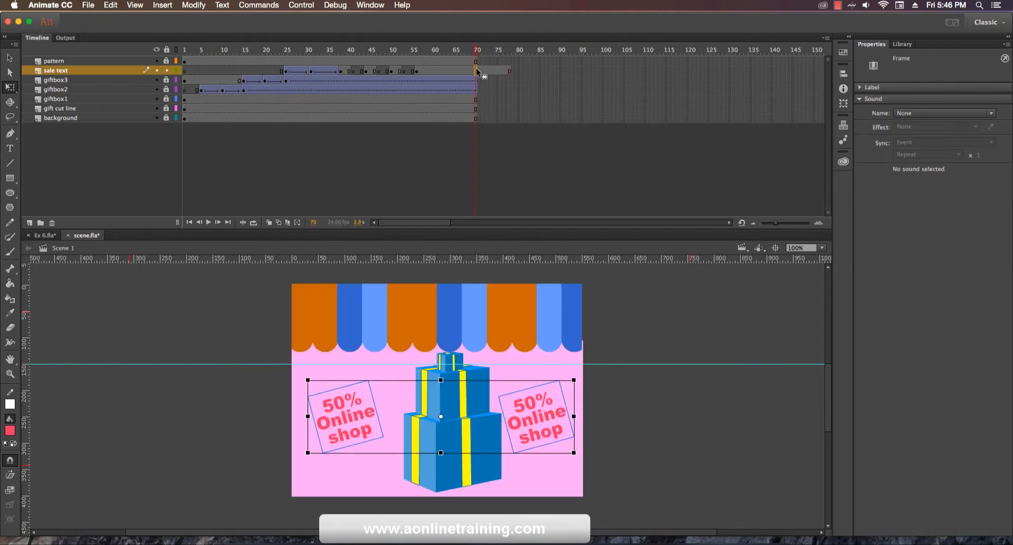
{"action": "key", "text": "shift+F5"}
{"action": "left_click_drag", "start_coordinate": [471, 52], "coordinate": [175, 61]}
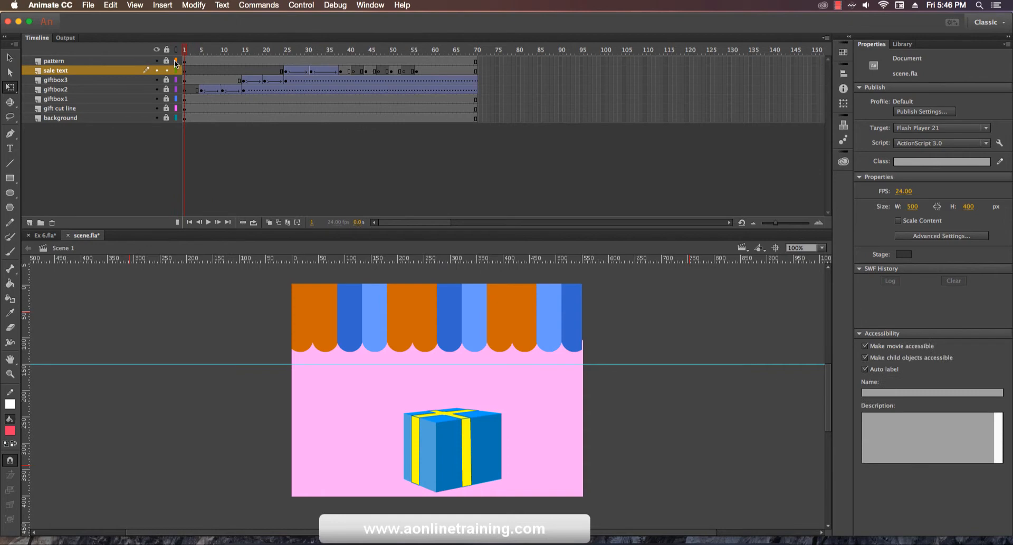
{"action": "key", "text": "Return"}
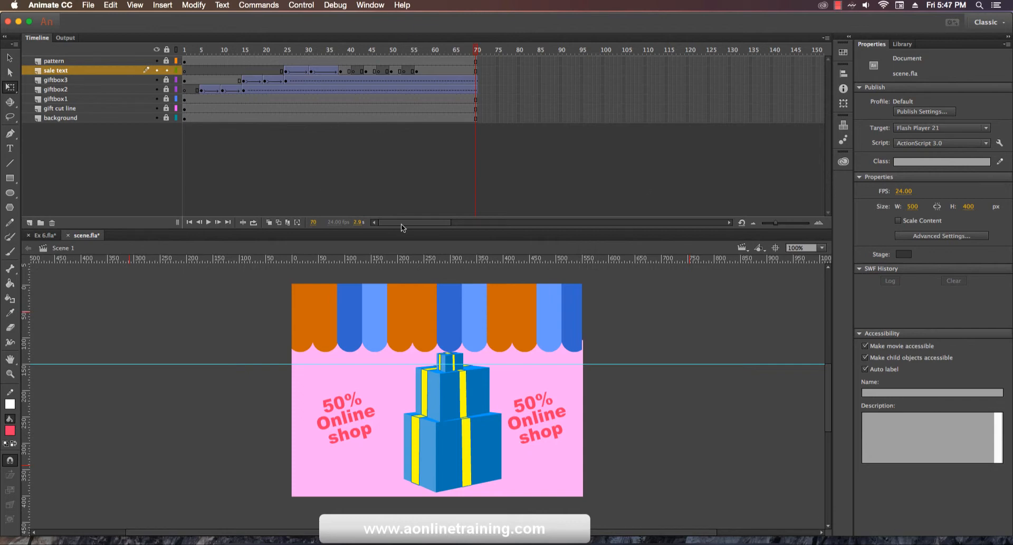
Step: Test the animation in a preview window and close the preview
{"action": "left_click", "coordinate": [299, 6]}
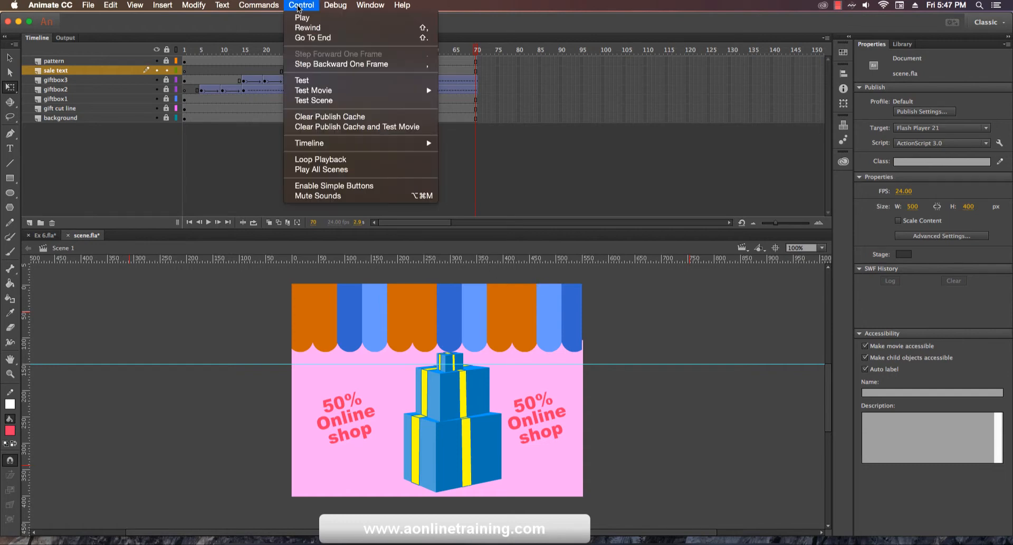
{"action": "left_click", "coordinate": [324, 80]}
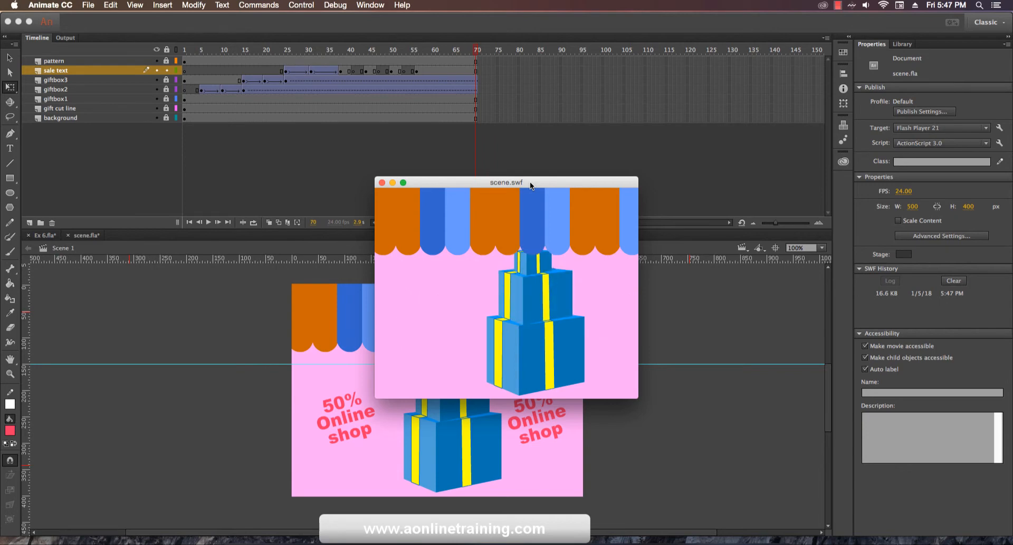
{"action": "left_click", "coordinate": [382, 183]}
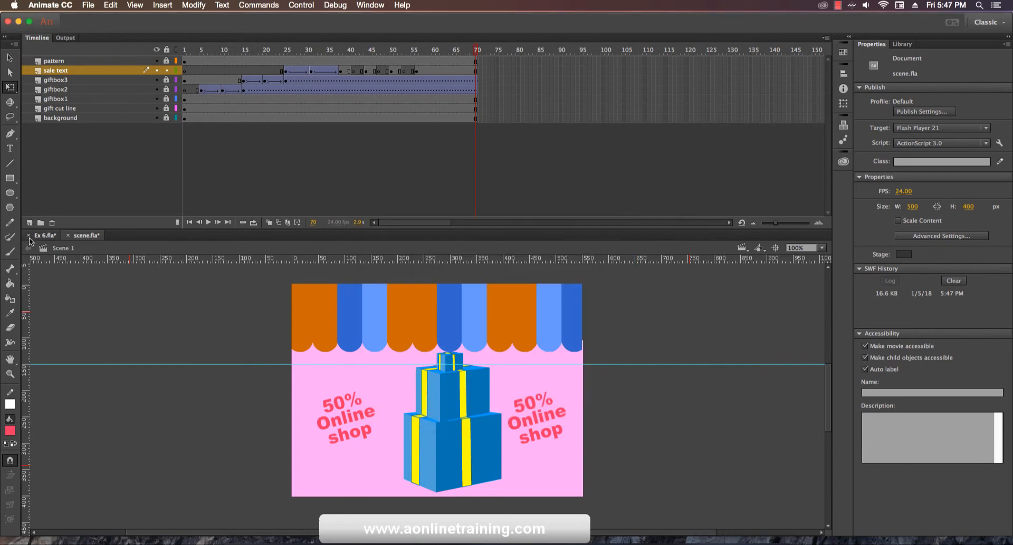
Step: Close the Ex 6.fla document without saving its changes and return to Scene 1 of scene.fla
{"action": "left_click", "coordinate": [29, 237]}
{"action": "left_click", "coordinate": [28, 235]}
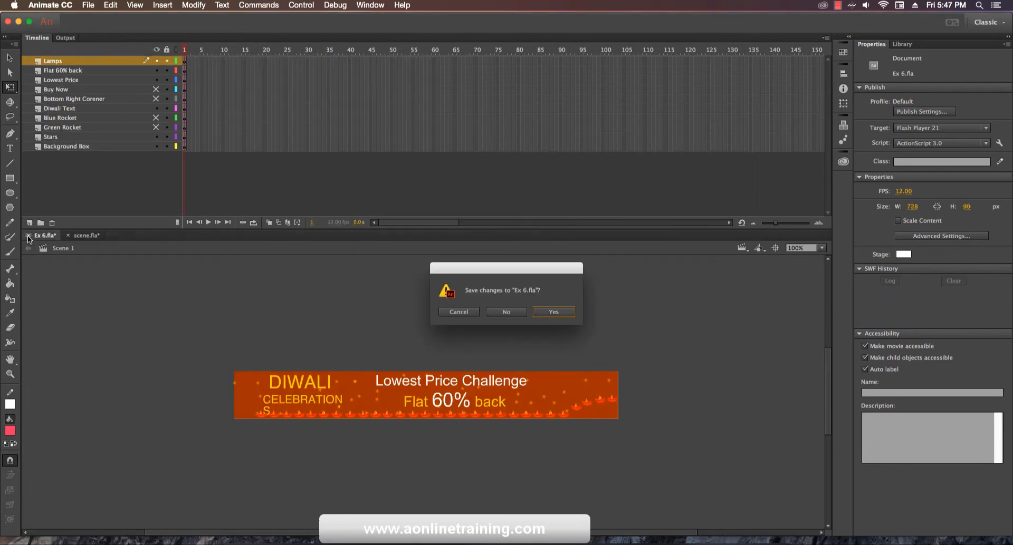
{"action": "left_click", "coordinate": [507, 312]}
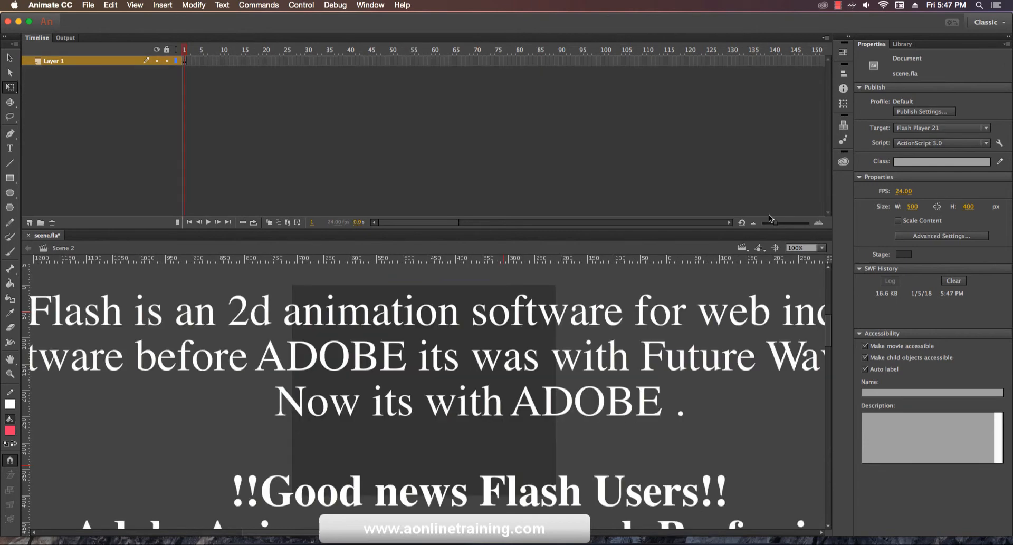
{"action": "key", "text": "Page_Up"}
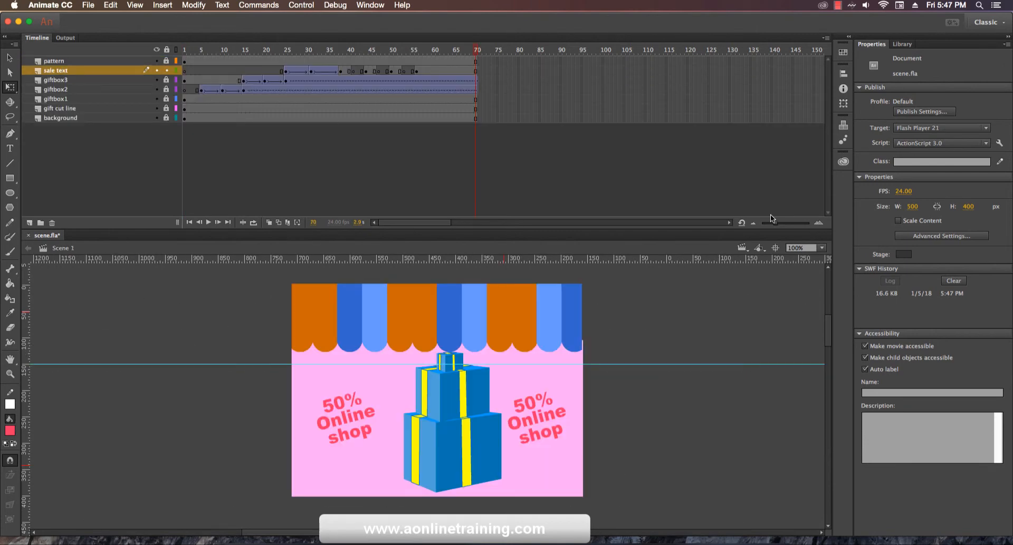
Step: Show the list of scenes and delete Scene 2 from scene.fla
{"action": "left_click", "coordinate": [369, 6]}
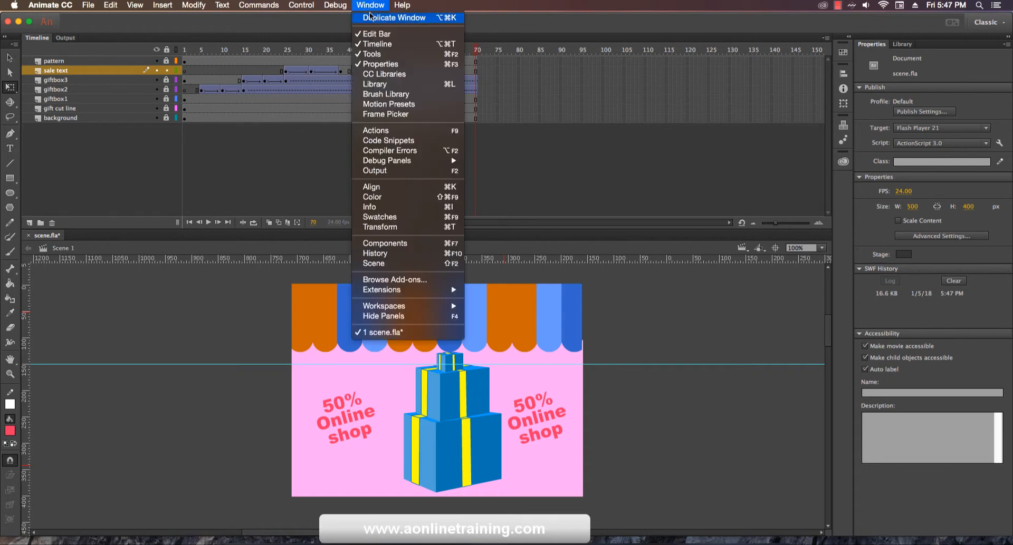
{"action": "left_click", "coordinate": [401, 264]}
{"action": "left_click_drag", "start_coordinate": [498, 244], "coordinate": [706, 239]}
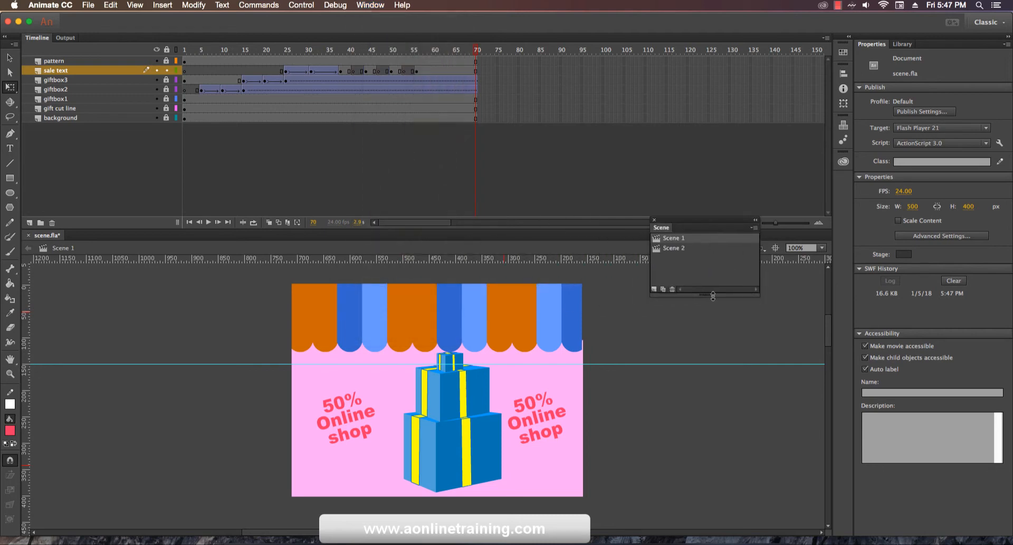
{"action": "left_click_drag", "start_coordinate": [709, 296], "coordinate": [708, 308]}
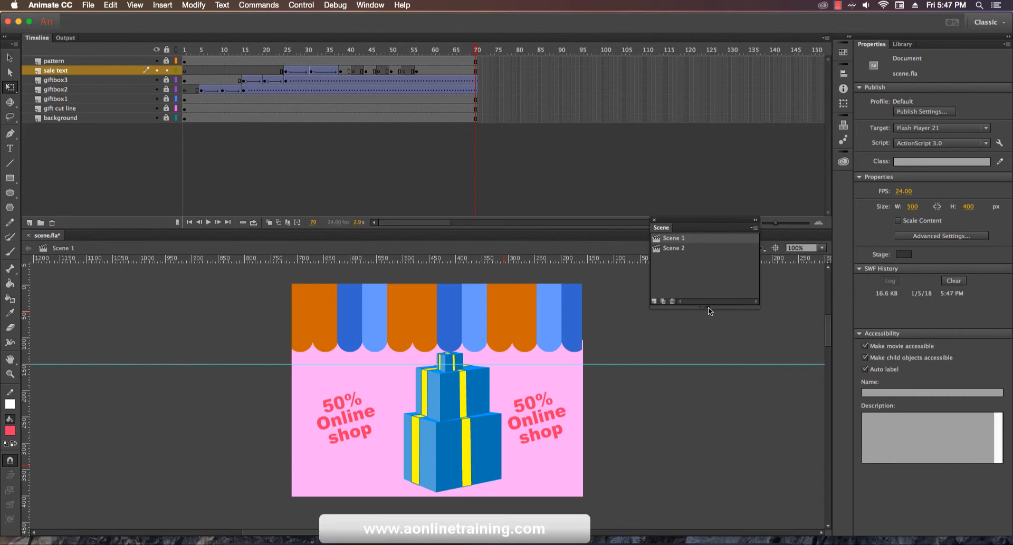
{"action": "left_click", "coordinate": [680, 249]}
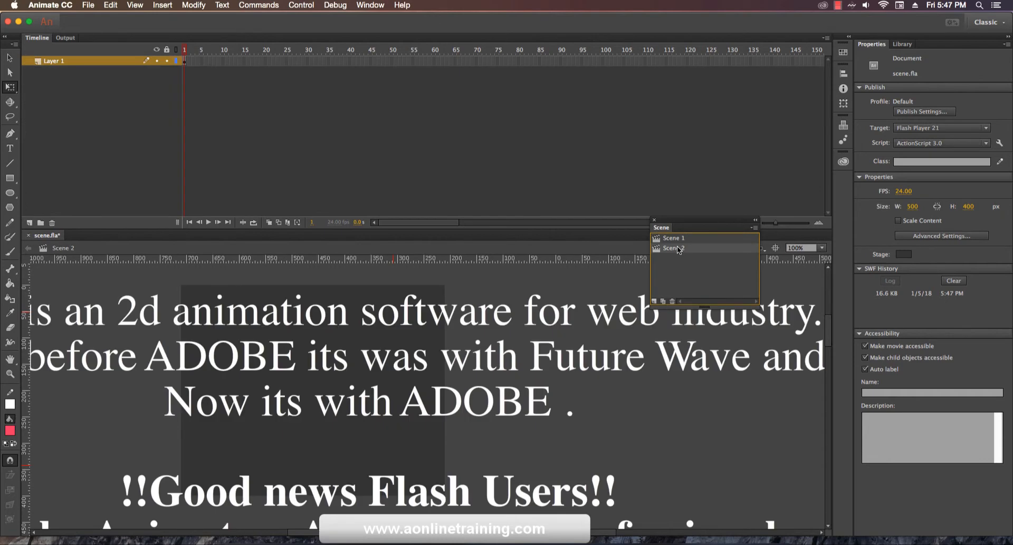
{"action": "left_click", "coordinate": [672, 302]}
{"action": "left_click", "coordinate": [613, 313]}
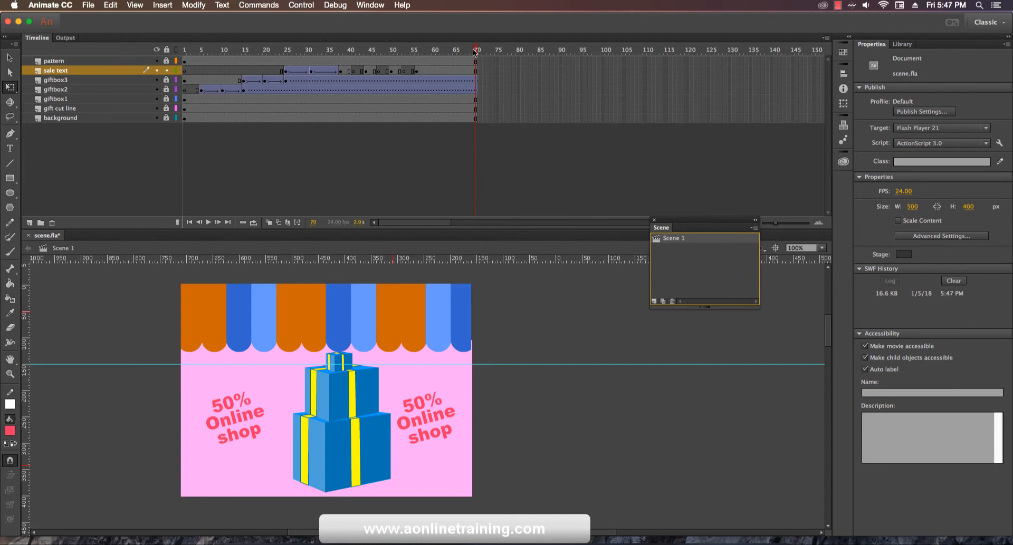
Step: Scrub back to frame 53, test the single-scene movie in the preview window, and close it
{"action": "left_click_drag", "start_coordinate": [475, 52], "coordinate": [403, 74]}
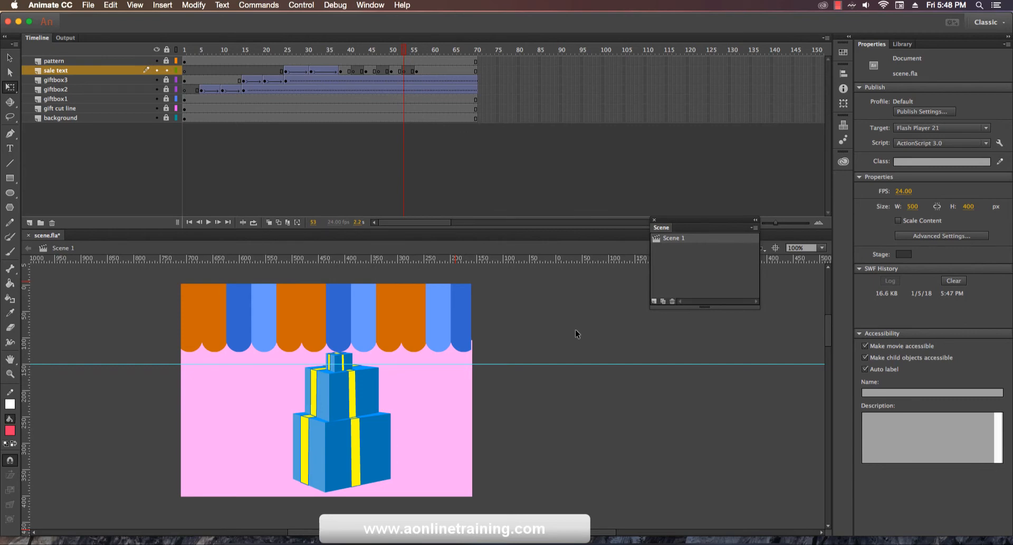
{"action": "key", "text": "super+Return"}
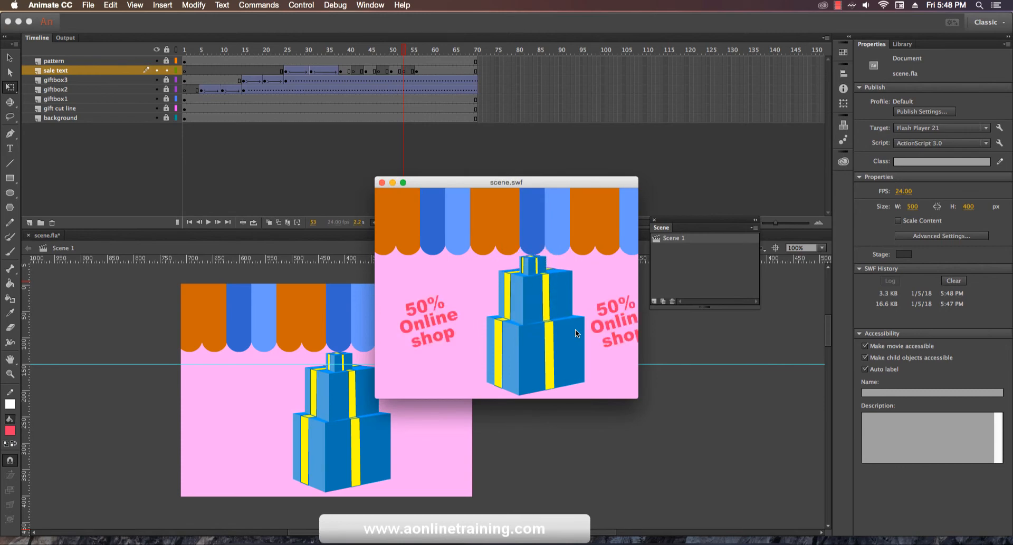
{"action": "left_click", "coordinate": [381, 183]}
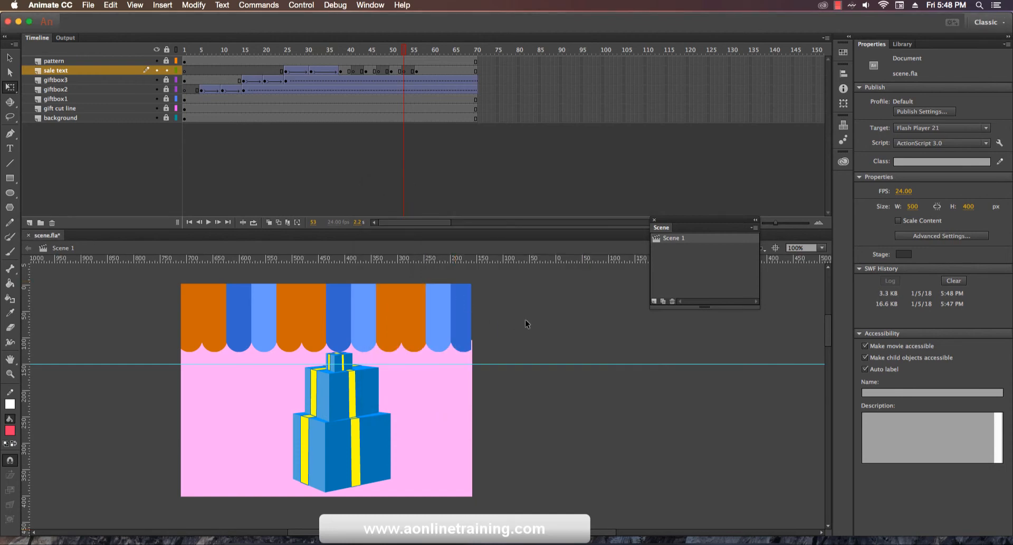
Step: Unlock all layers and try to move the whole scene artwork off the stage, undoing the move
{"action": "left_click", "coordinate": [166, 49]}
{"action": "left_click_drag", "start_coordinate": [473, 278], "coordinate": [247, 466]}
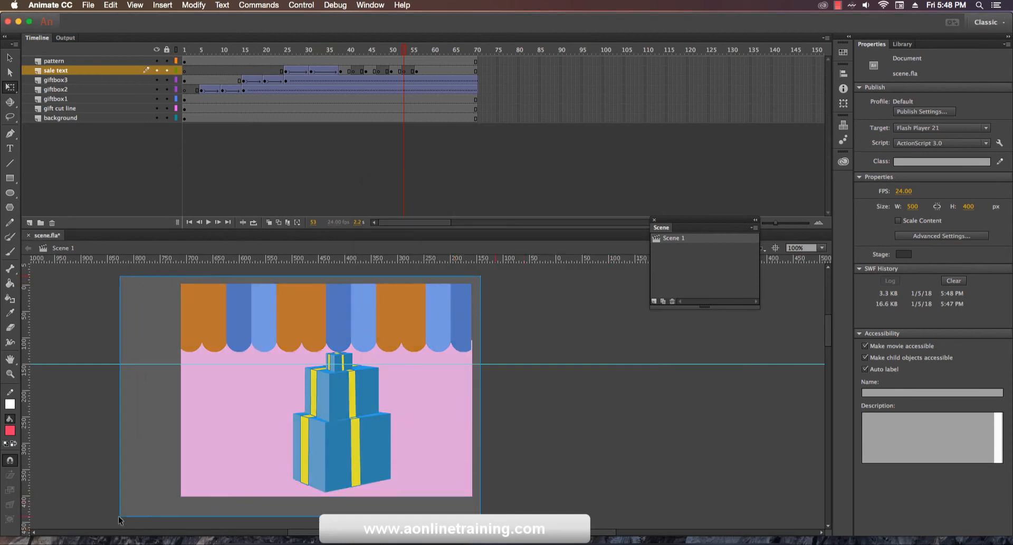
{"action": "left_click_drag", "start_coordinate": [326, 446], "coordinate": [583, 465]}
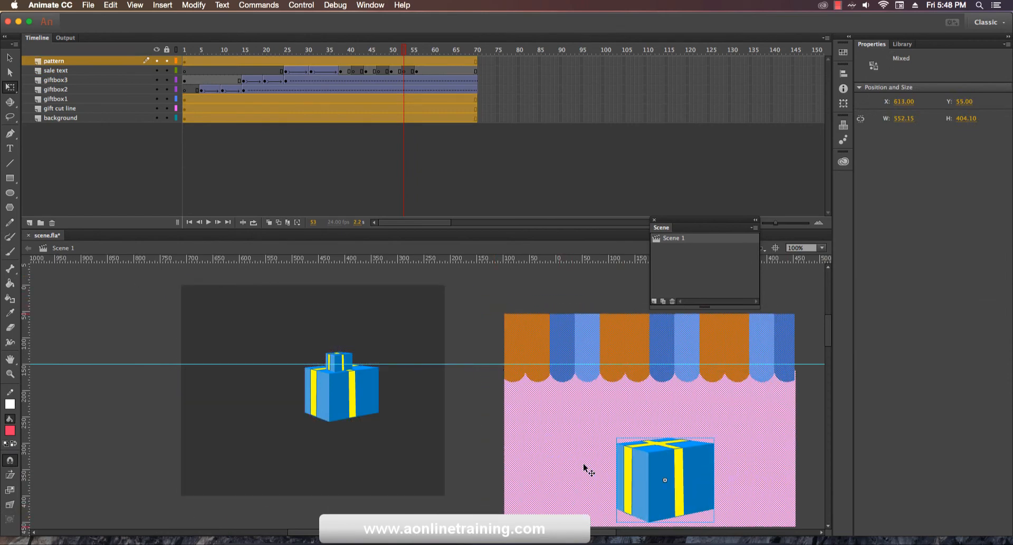
{"action": "key", "text": "super+z"}
{"action": "left_click", "coordinate": [583, 463]}
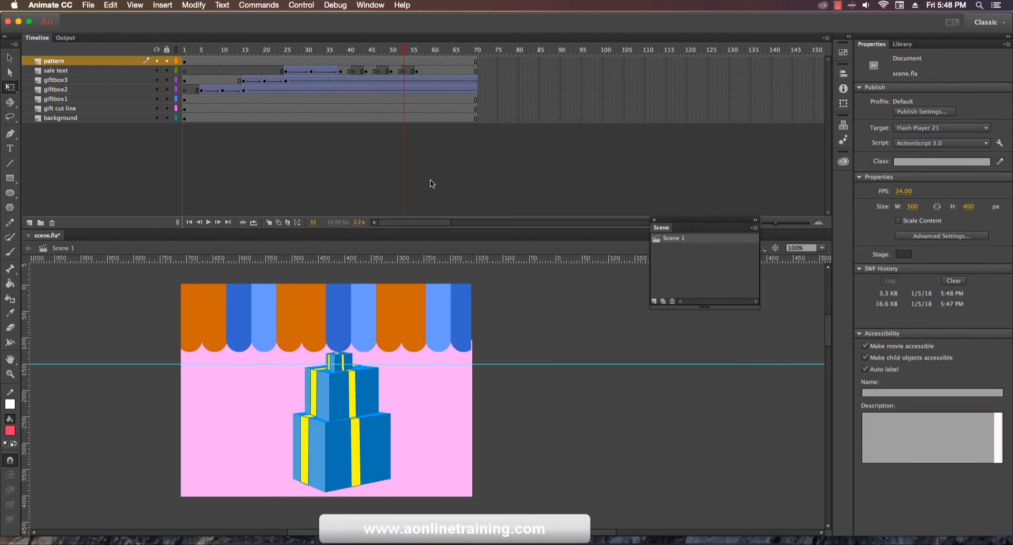
Step: Narrow the pink background shape to about 500 px wide, keeping its left edge at X 0
{"action": "left_click", "coordinate": [452, 391]}
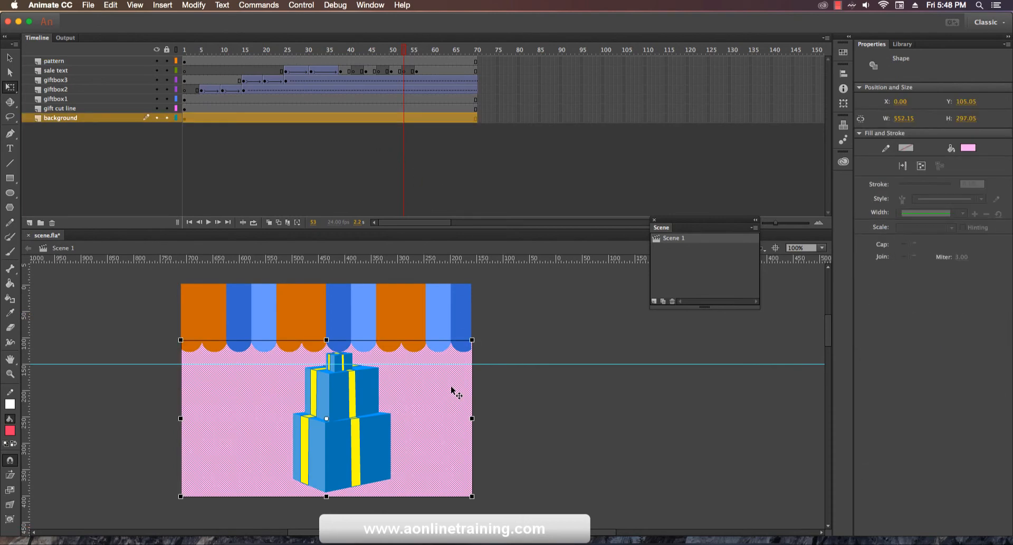
{"action": "left_click_drag", "start_coordinate": [472, 419], "coordinate": [434, 420]}
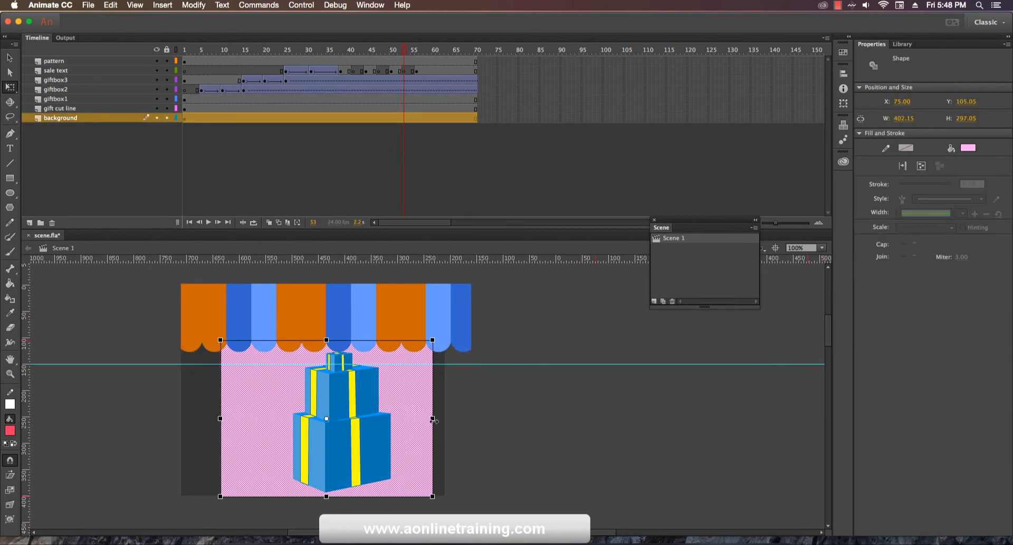
{"action": "key", "text": "super+z"}
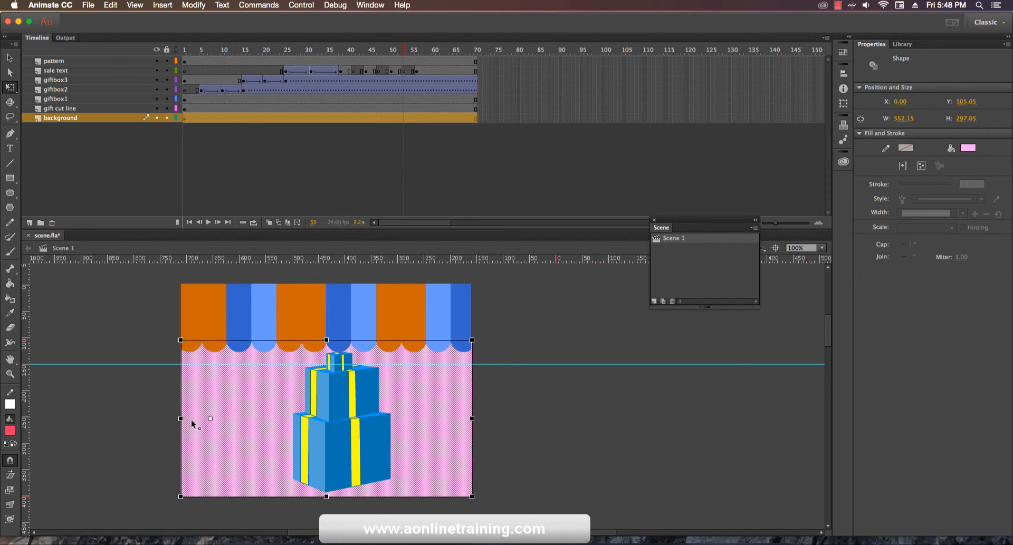
{"action": "left_click_drag", "start_coordinate": [472, 419], "coordinate": [445, 420]}
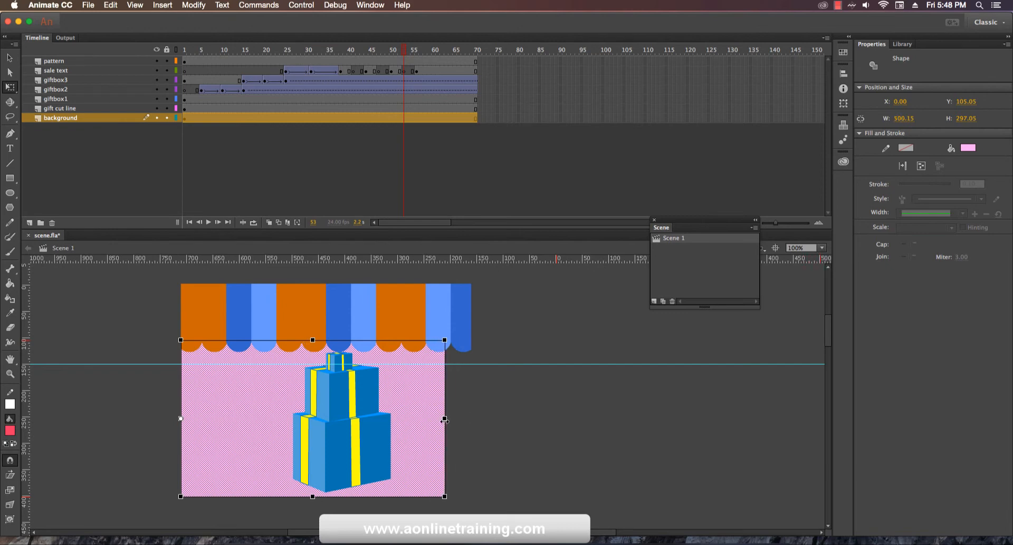
{"action": "left_click", "coordinate": [498, 311]}
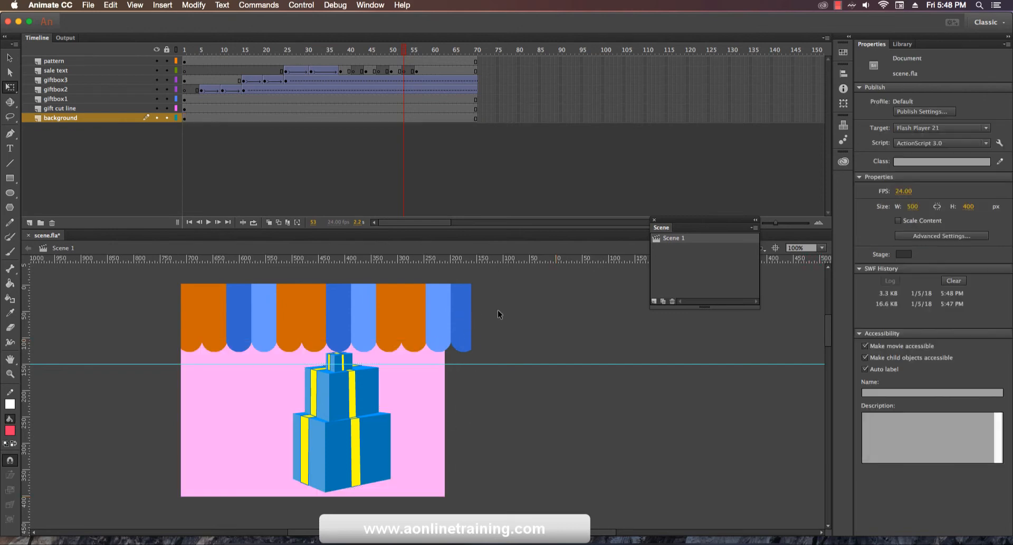
Step: Scale the sale text pair at frame 38 about its center to about 459 px wide by 125 px high
{"action": "left_click_drag", "start_coordinate": [404, 51], "coordinate": [440, 56]}
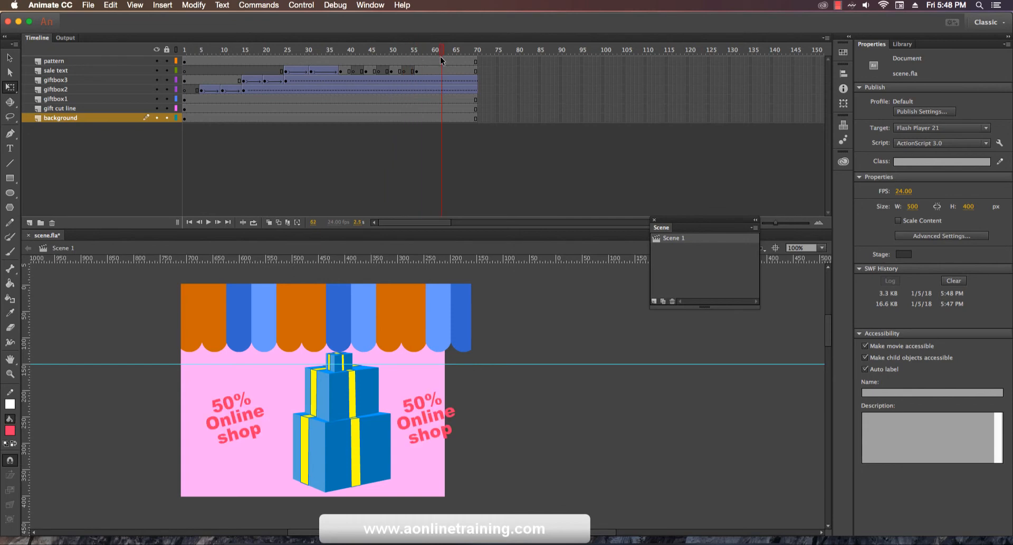
{"action": "left_click", "coordinate": [343, 70]}
{"action": "left_click", "coordinate": [339, 71]}
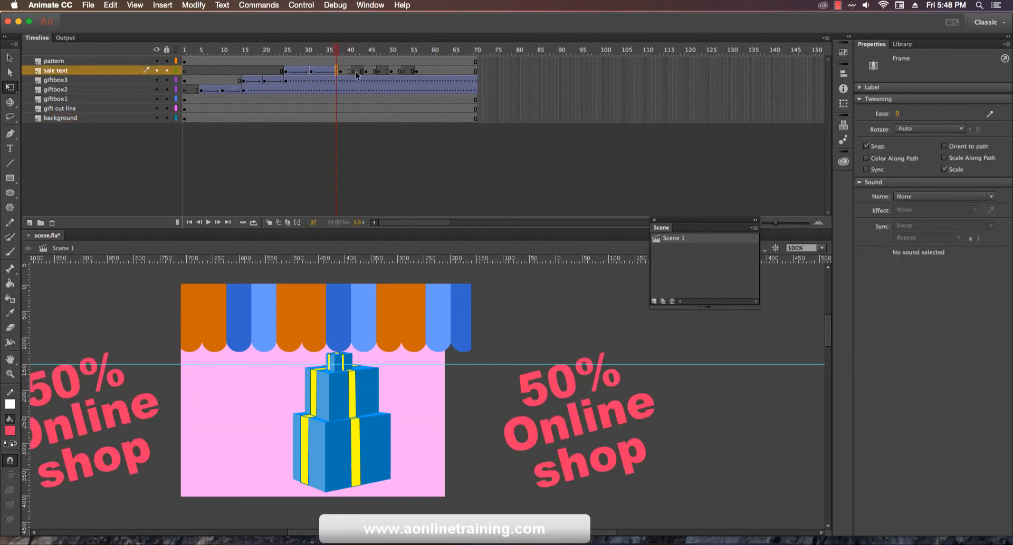
{"action": "left_click", "coordinate": [341, 71]}
{"action": "left_click", "coordinate": [462, 422]}
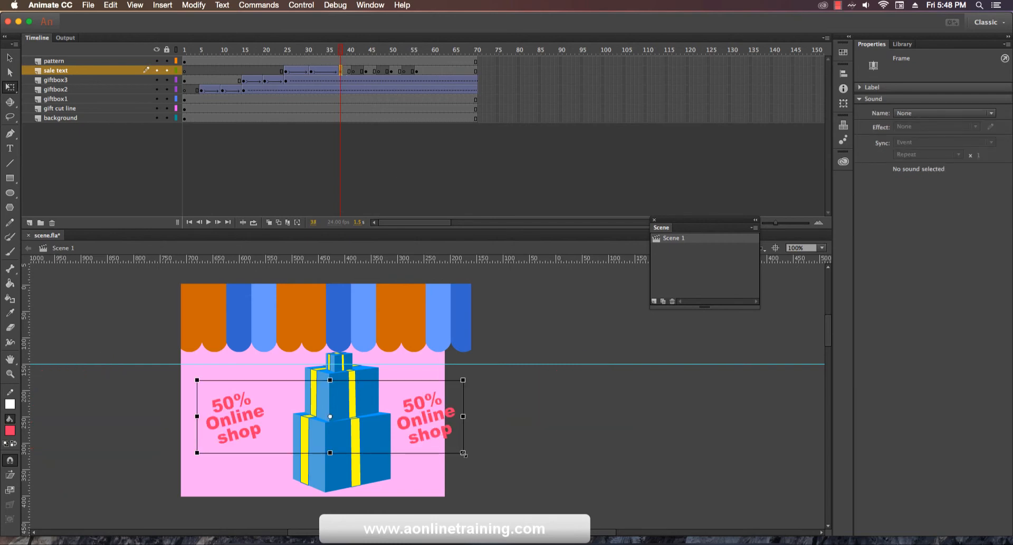
{"action": "left_click_drag", "start_coordinate": [459, 453], "coordinate": [451, 452]}
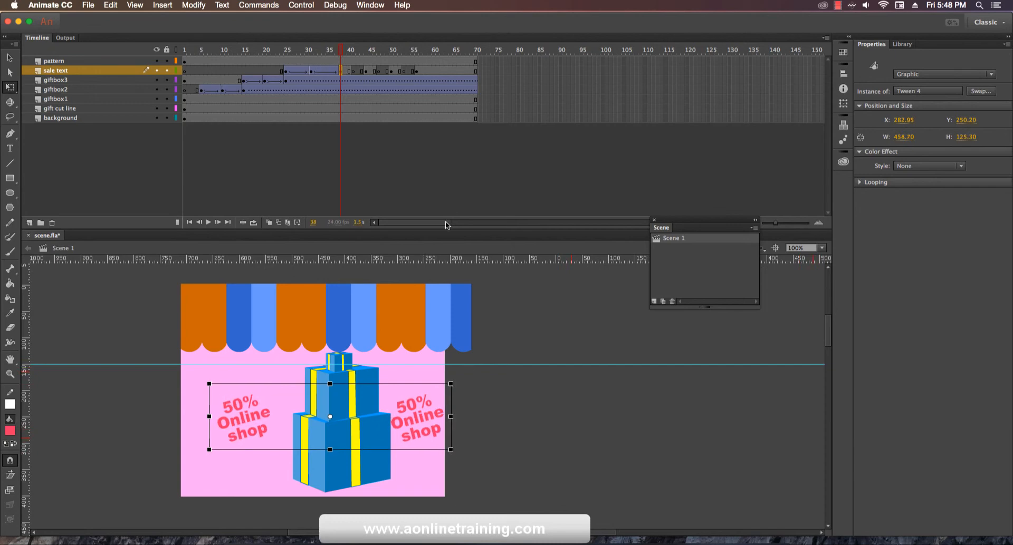
Step: Scale the sale text pair about its center to about 461 by 126 px at frame 44 and 459 by 125 px at frame 50
{"action": "left_click", "coordinate": [368, 70]}
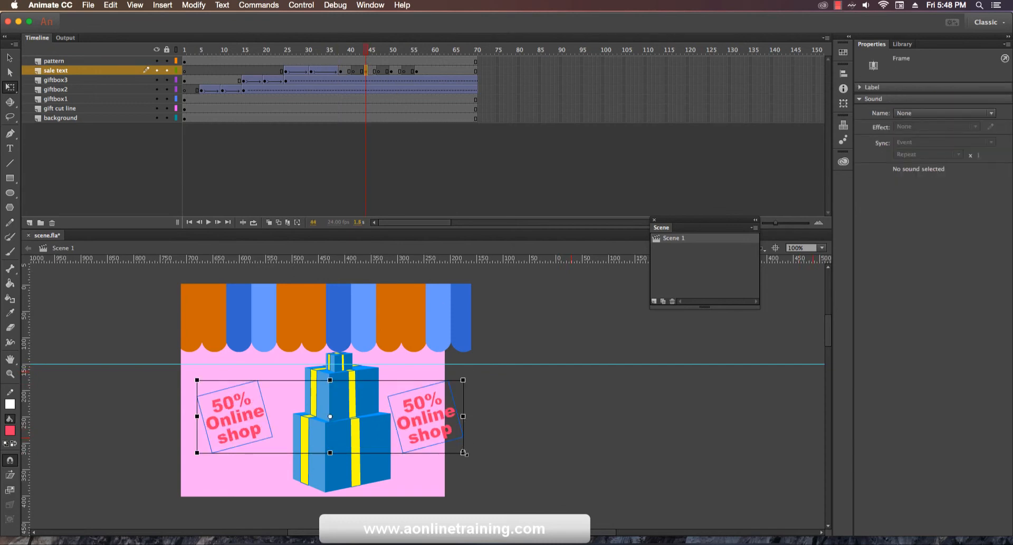
{"action": "left_click_drag", "start_coordinate": [462, 453], "coordinate": [452, 450]}
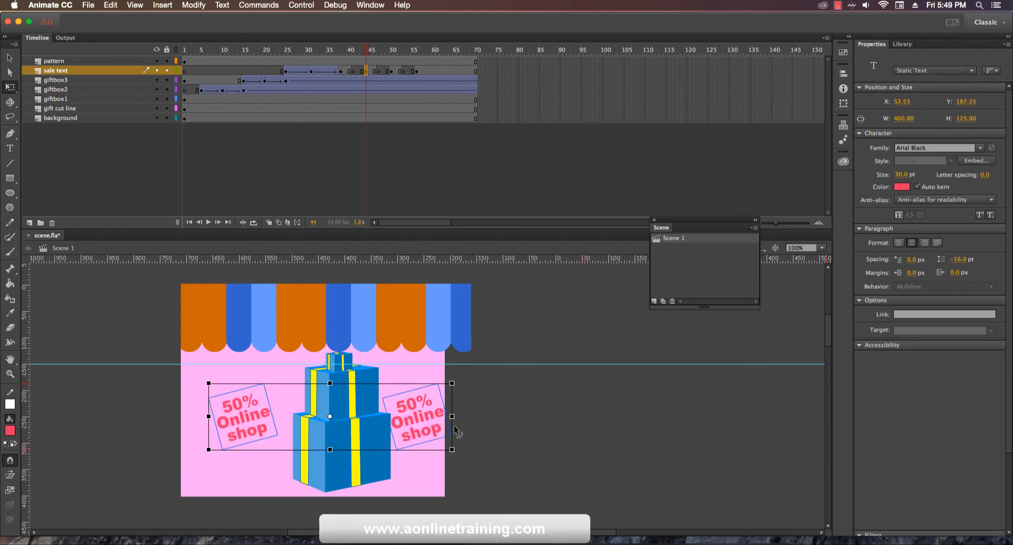
{"action": "left_click", "coordinate": [393, 71]}
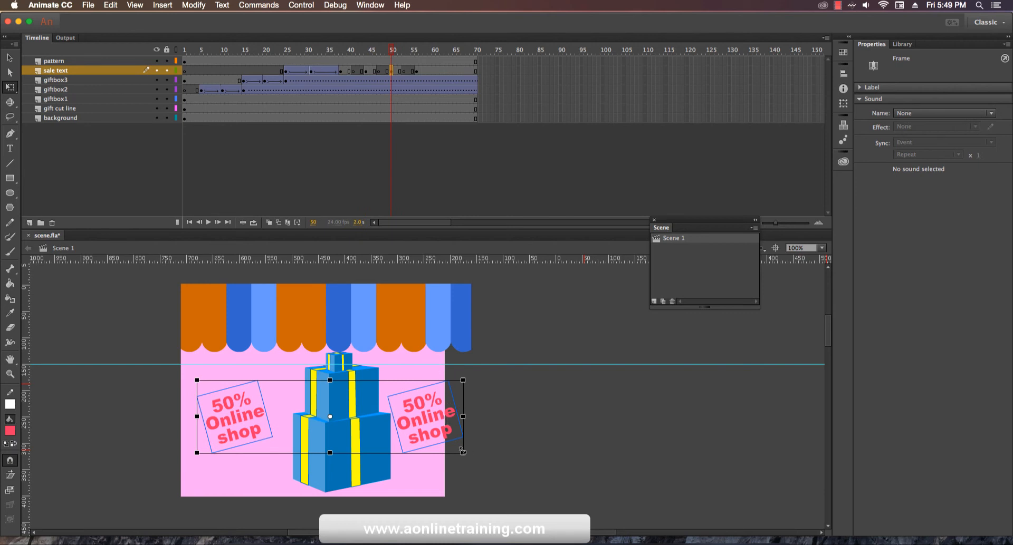
{"action": "left_click_drag", "start_coordinate": [463, 452], "coordinate": [449, 445]}
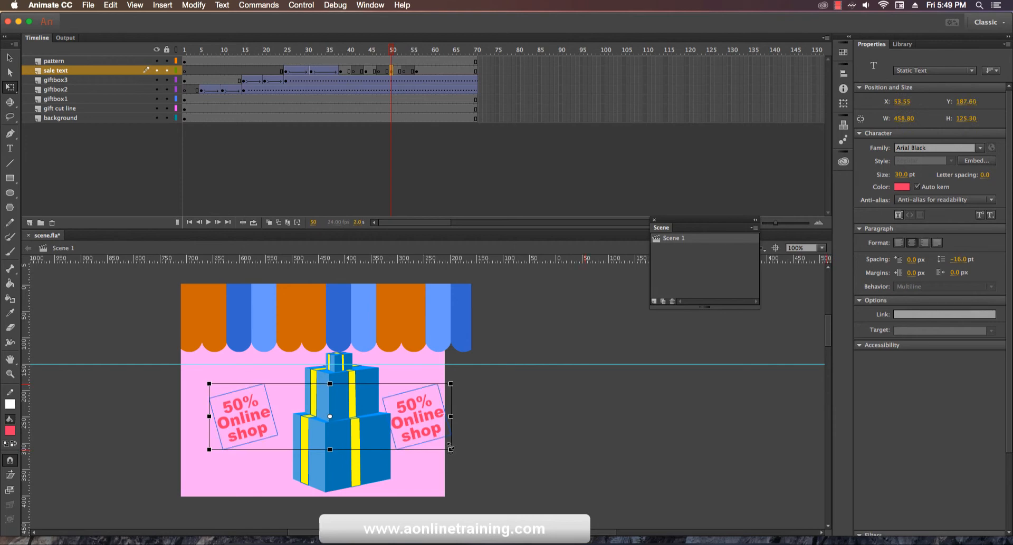
{"action": "left_click", "coordinate": [516, 424]}
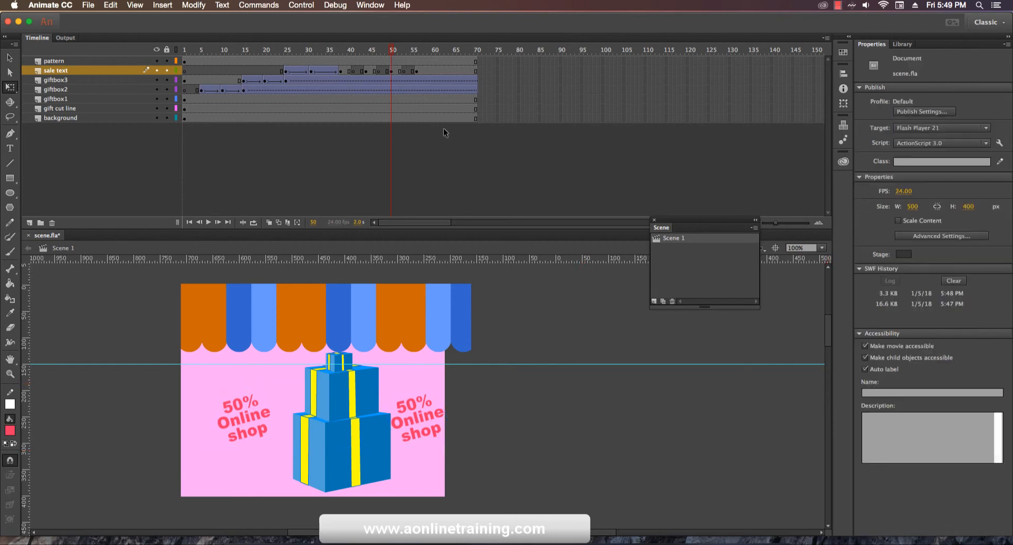
Step: Copy the sale text frame span starting at frame 50 and paste it over the frames at 56, overwriting them
{"action": "left_click", "coordinate": [392, 70]}
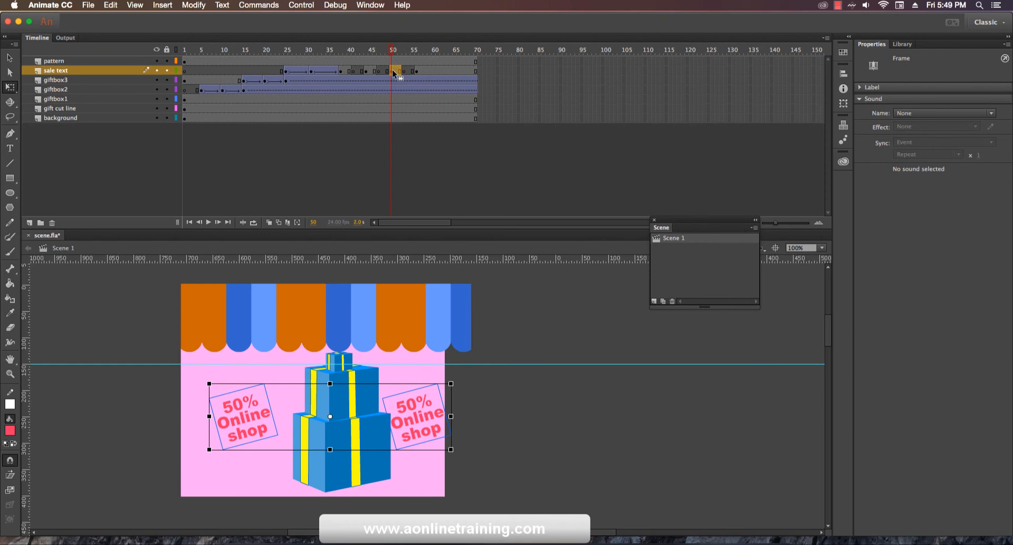
{"action": "right_click", "coordinate": [393, 73]}
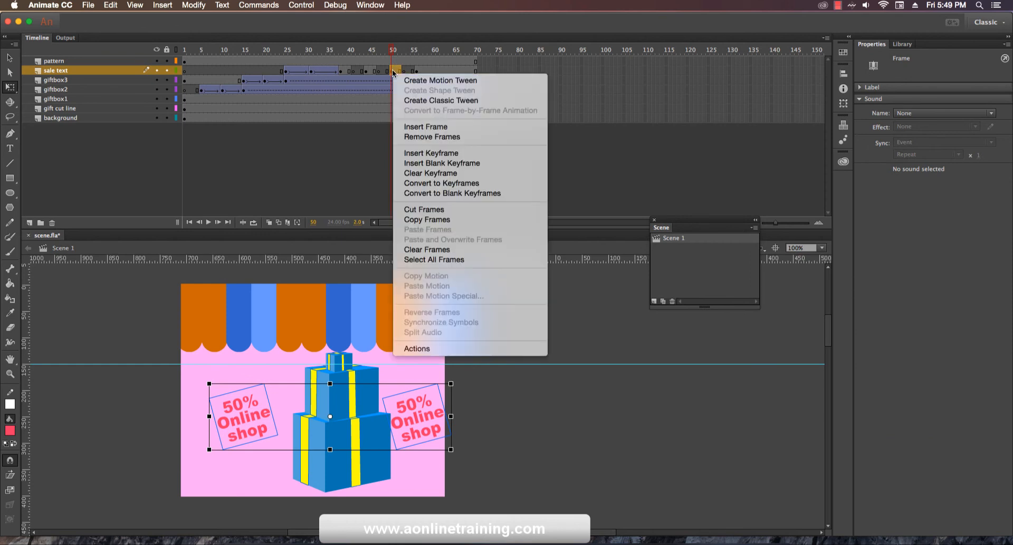
{"action": "left_click", "coordinate": [458, 221]}
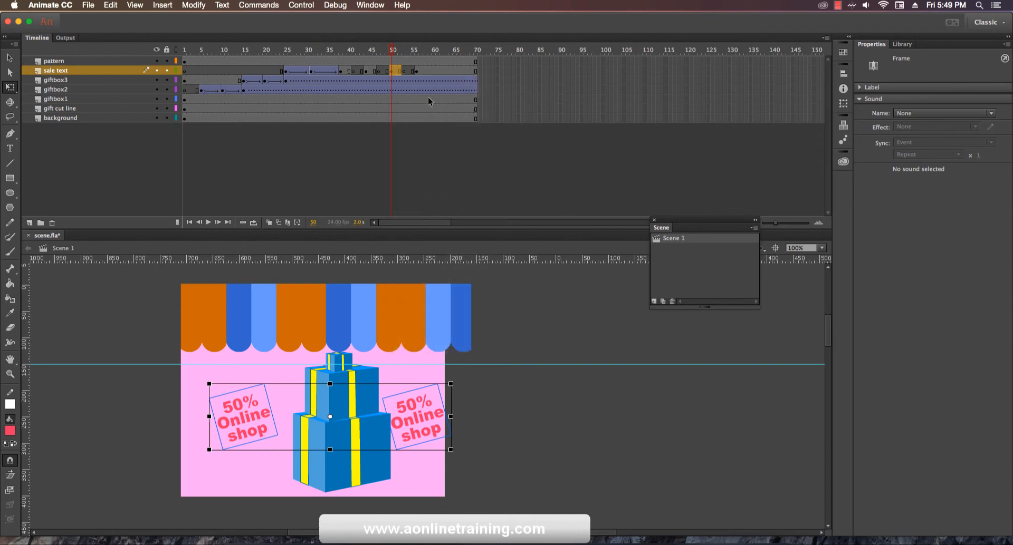
{"action": "left_click", "coordinate": [416, 71]}
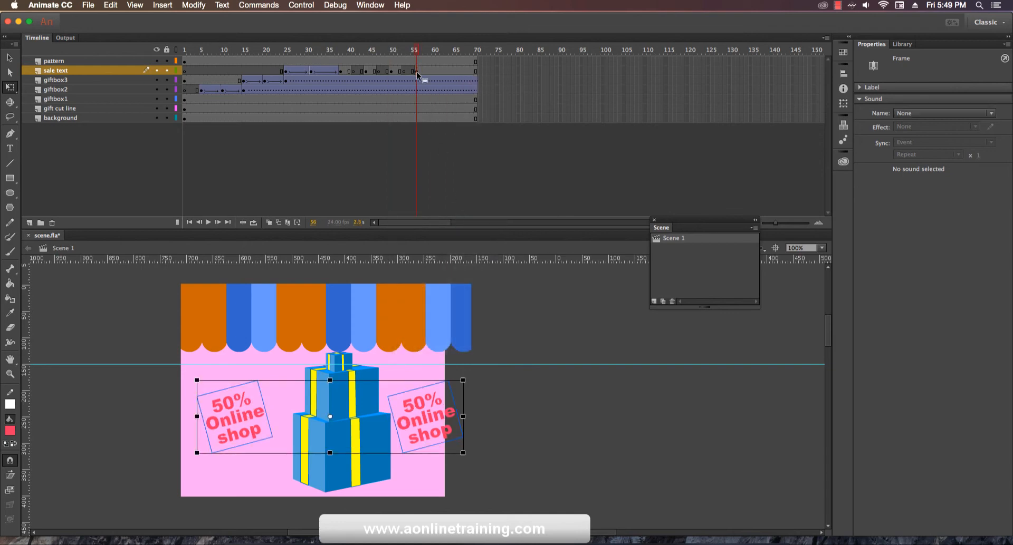
{"action": "left_click", "coordinate": [417, 73]}
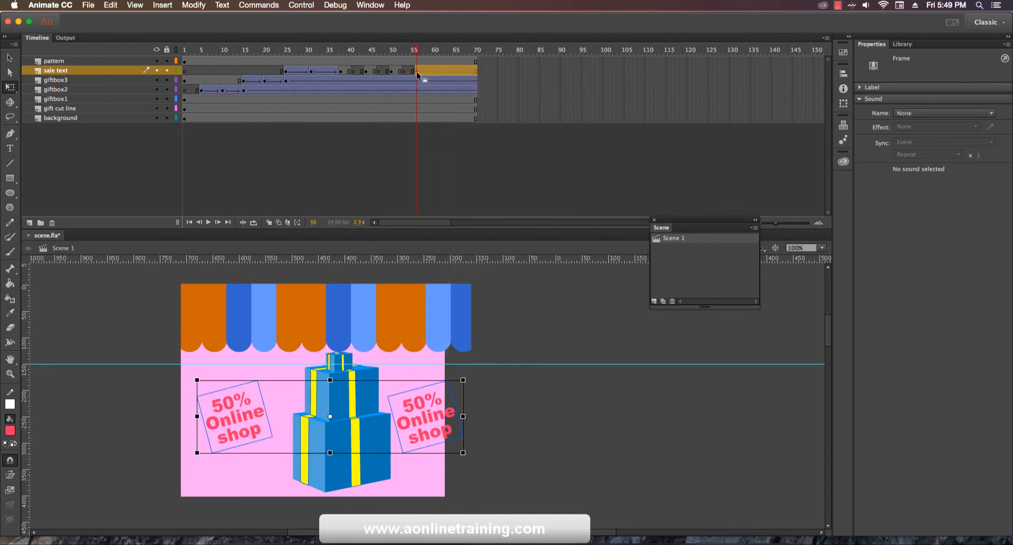
{"action": "right_click", "coordinate": [418, 75]}
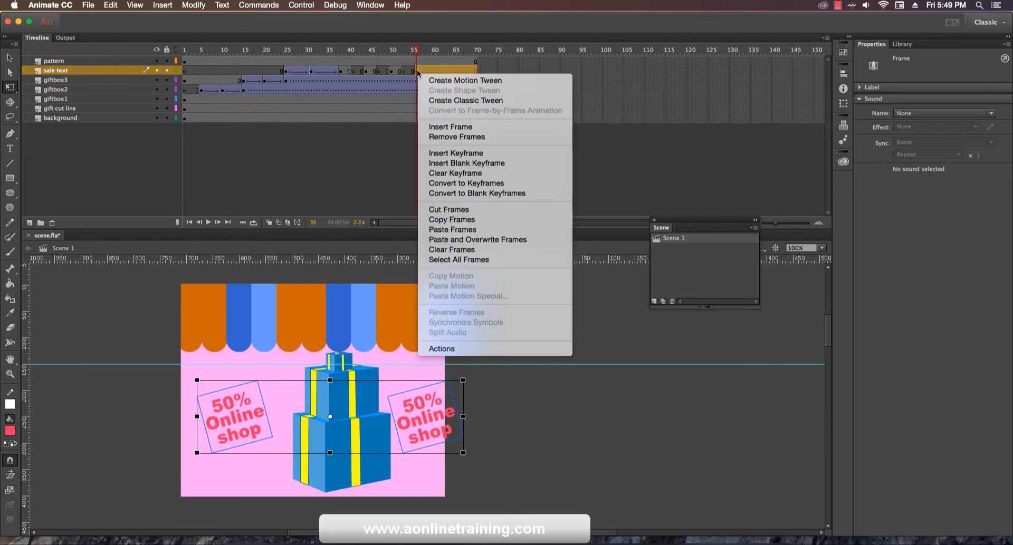
{"action": "left_click", "coordinate": [499, 240]}
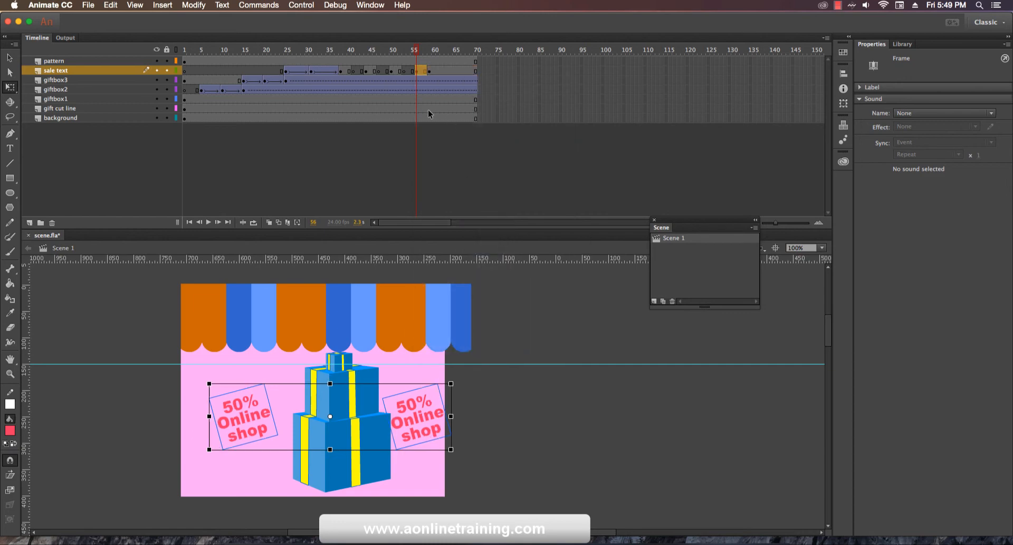
Step: Paste the copied sale text frames over the existing ones at frame 59
{"action": "left_click", "coordinate": [431, 72]}
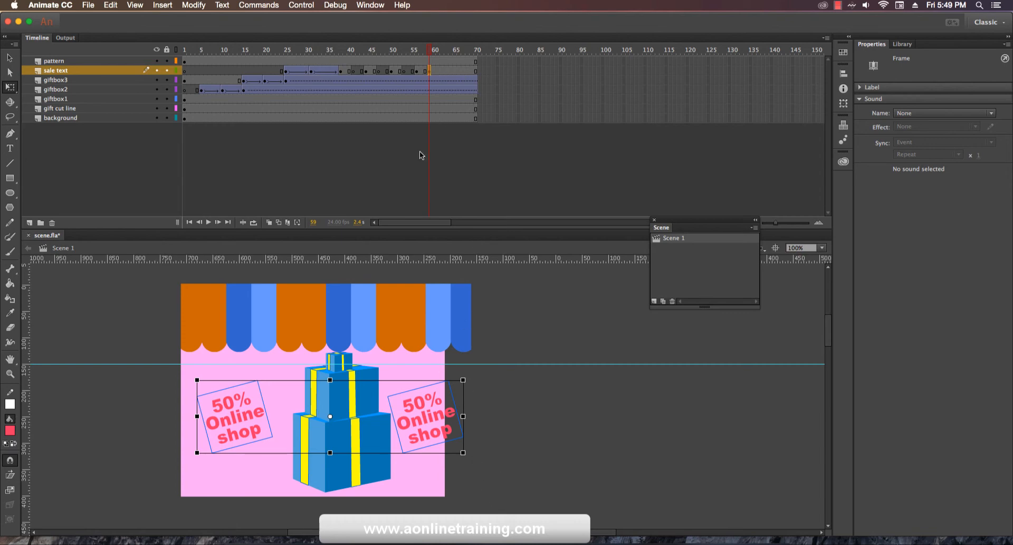
{"action": "right_click", "coordinate": [430, 79]}
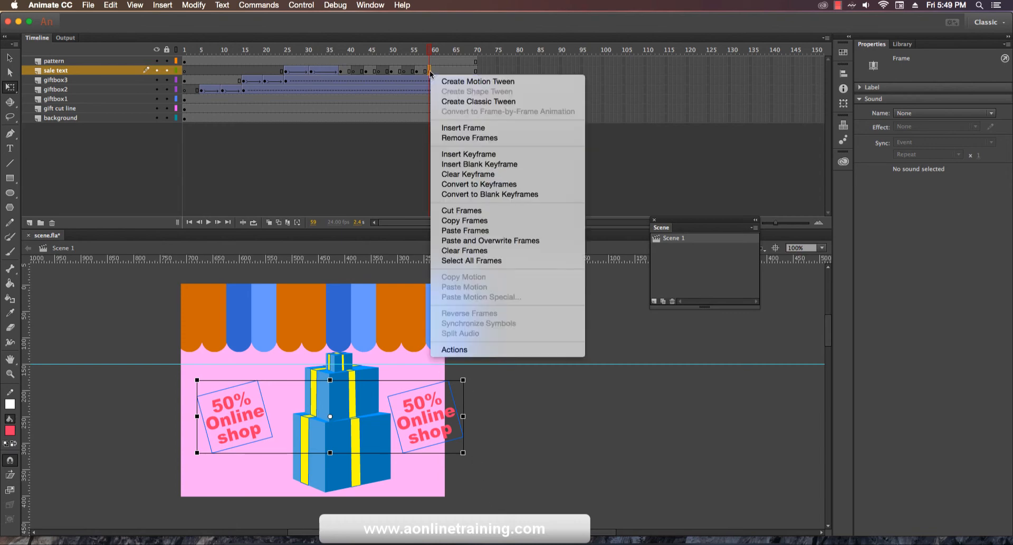
{"action": "left_click", "coordinate": [496, 241]}
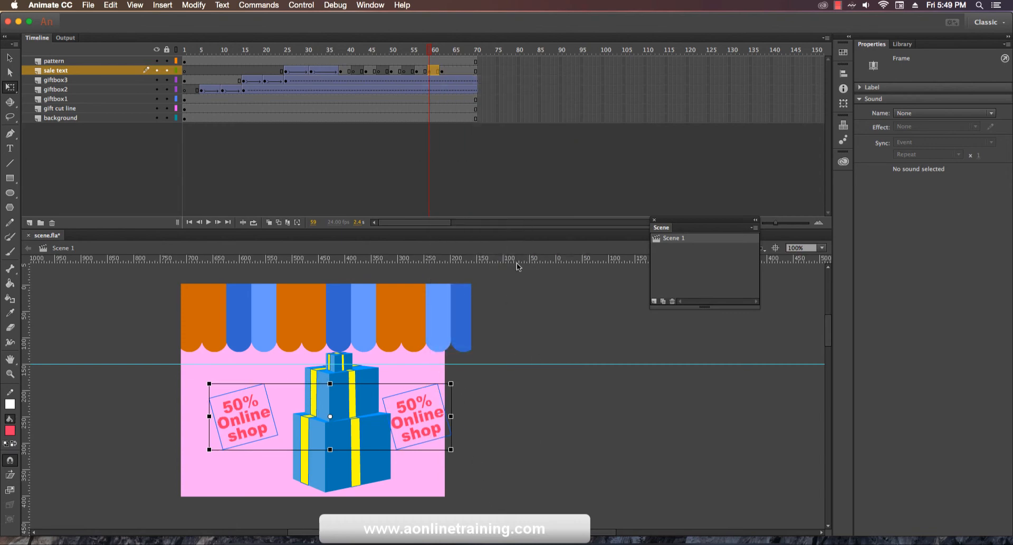
Step: Clear the keyframes on the sale text layer from frame 59 to 70 and check the text at frame 61
{"action": "left_click", "coordinate": [475, 70], "text": "shift"}
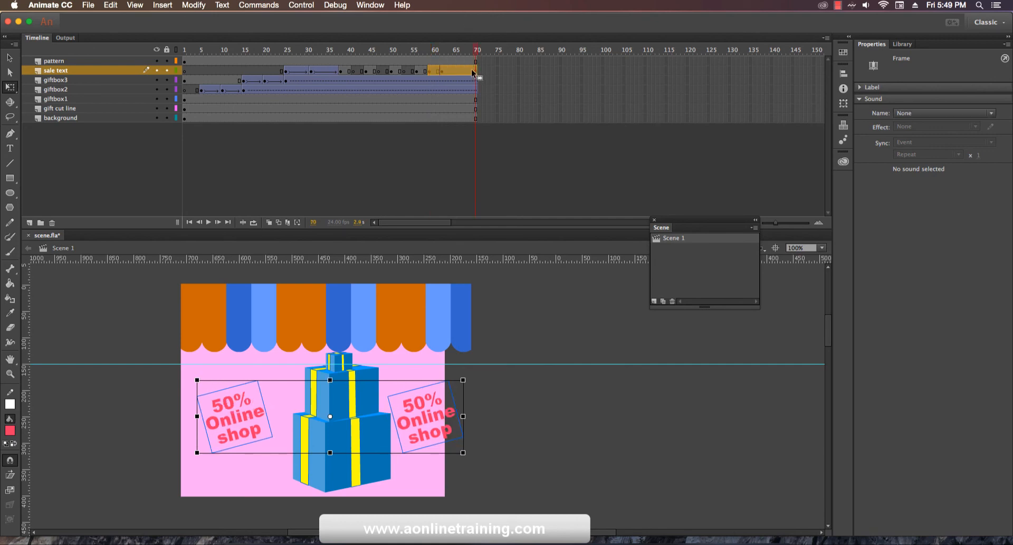
{"action": "right_click", "coordinate": [472, 72]}
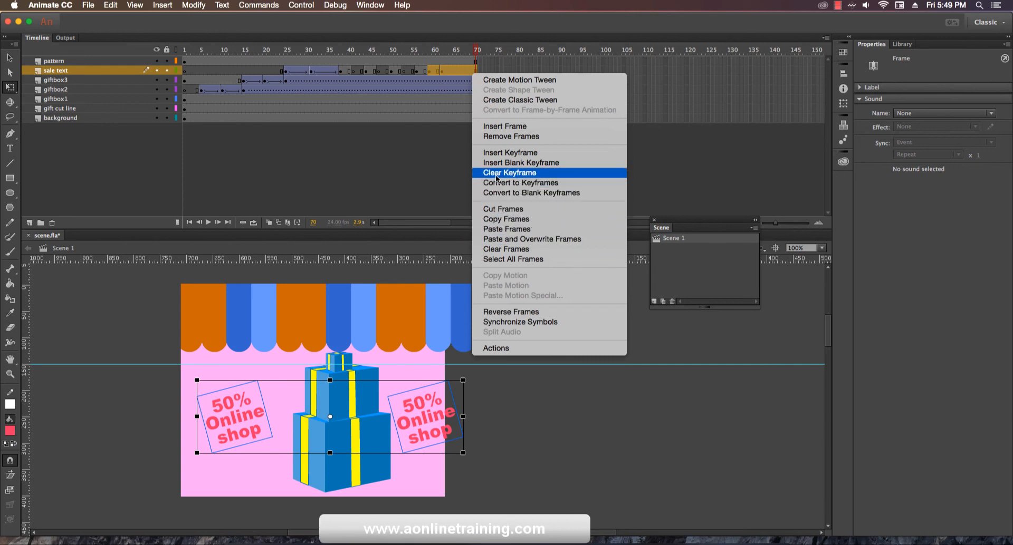
{"action": "left_click", "coordinate": [524, 173]}
{"action": "left_click", "coordinate": [438, 71]}
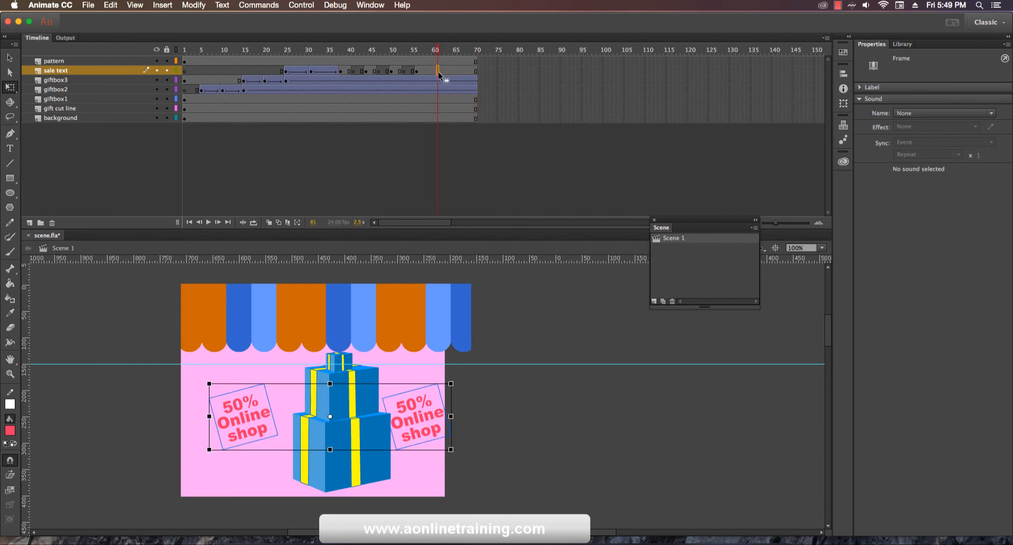
Step: Play the timeline, test the movie in the preview window, and close the preview
{"action": "key", "text": "Return"}
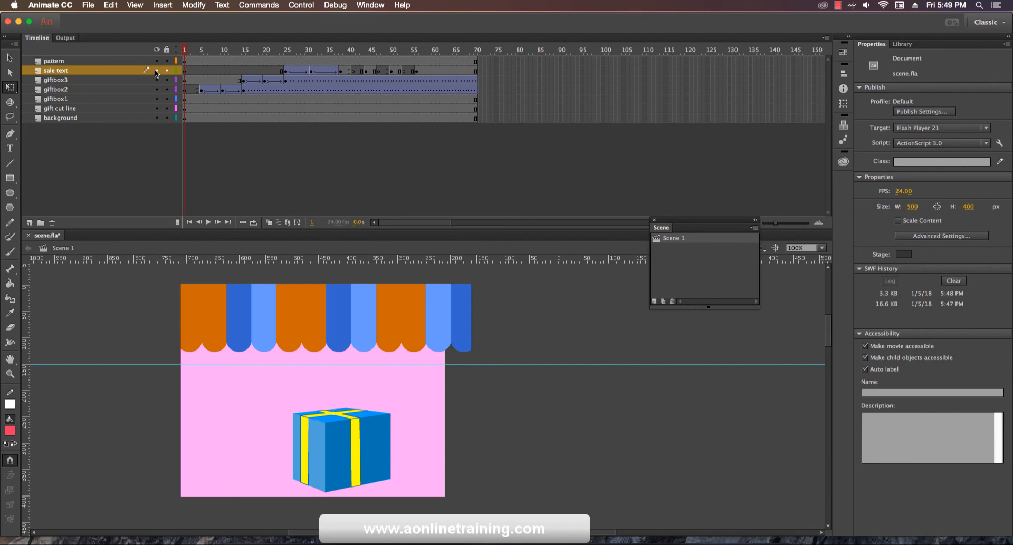
{"action": "key", "text": "super+Return"}
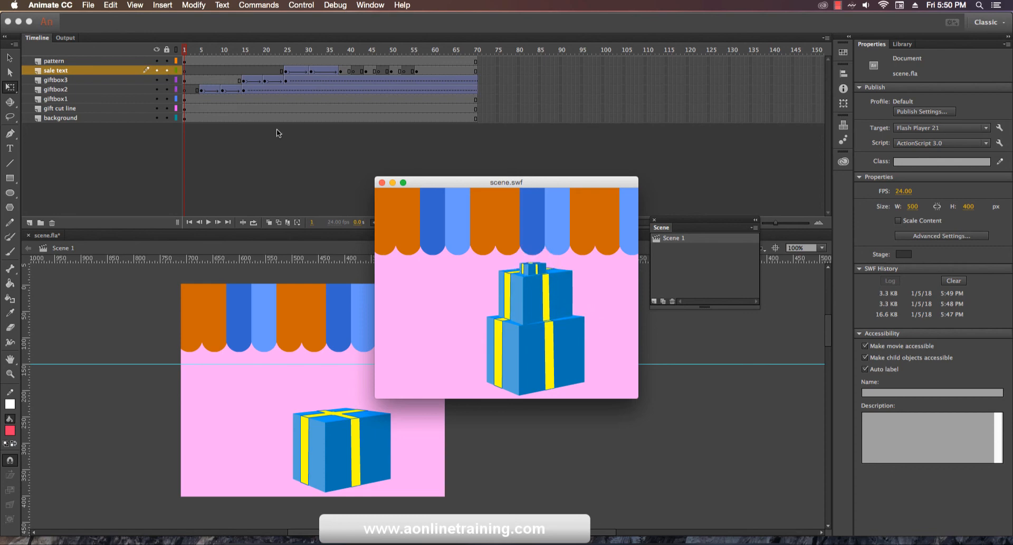
{"action": "left_click", "coordinate": [381, 183]}
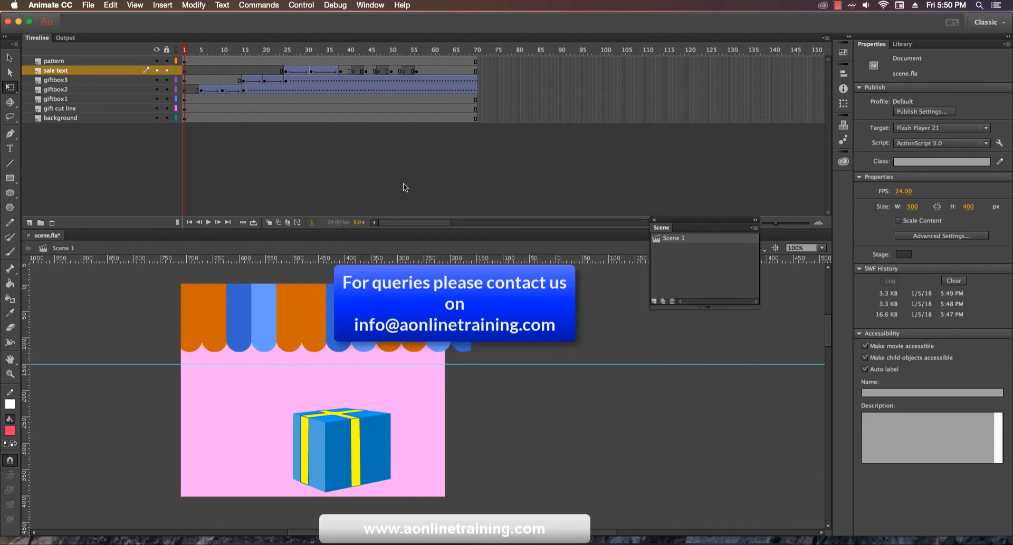
{"action": "left_click", "coordinate": [837, 6]}
{"action": "key", "text": "super+Return"}
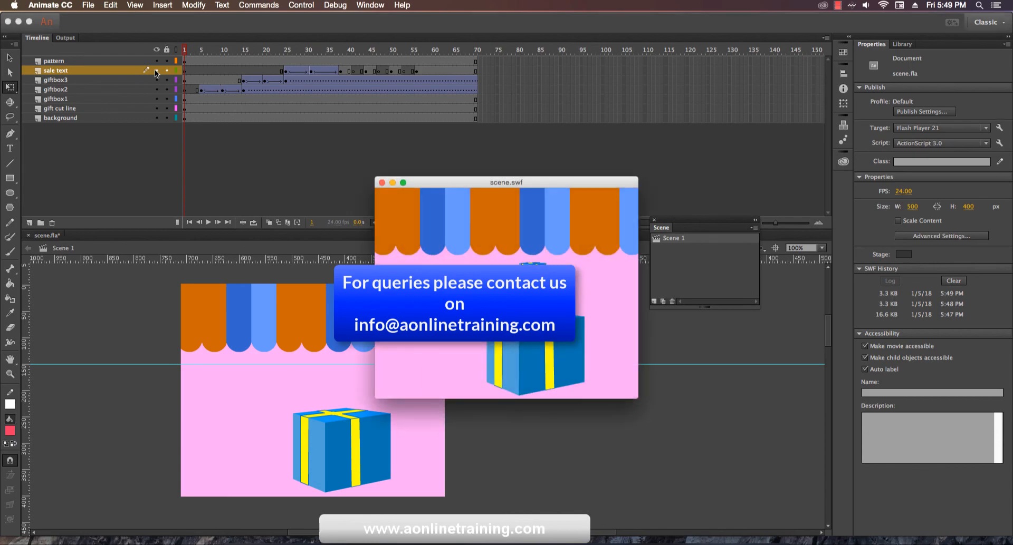